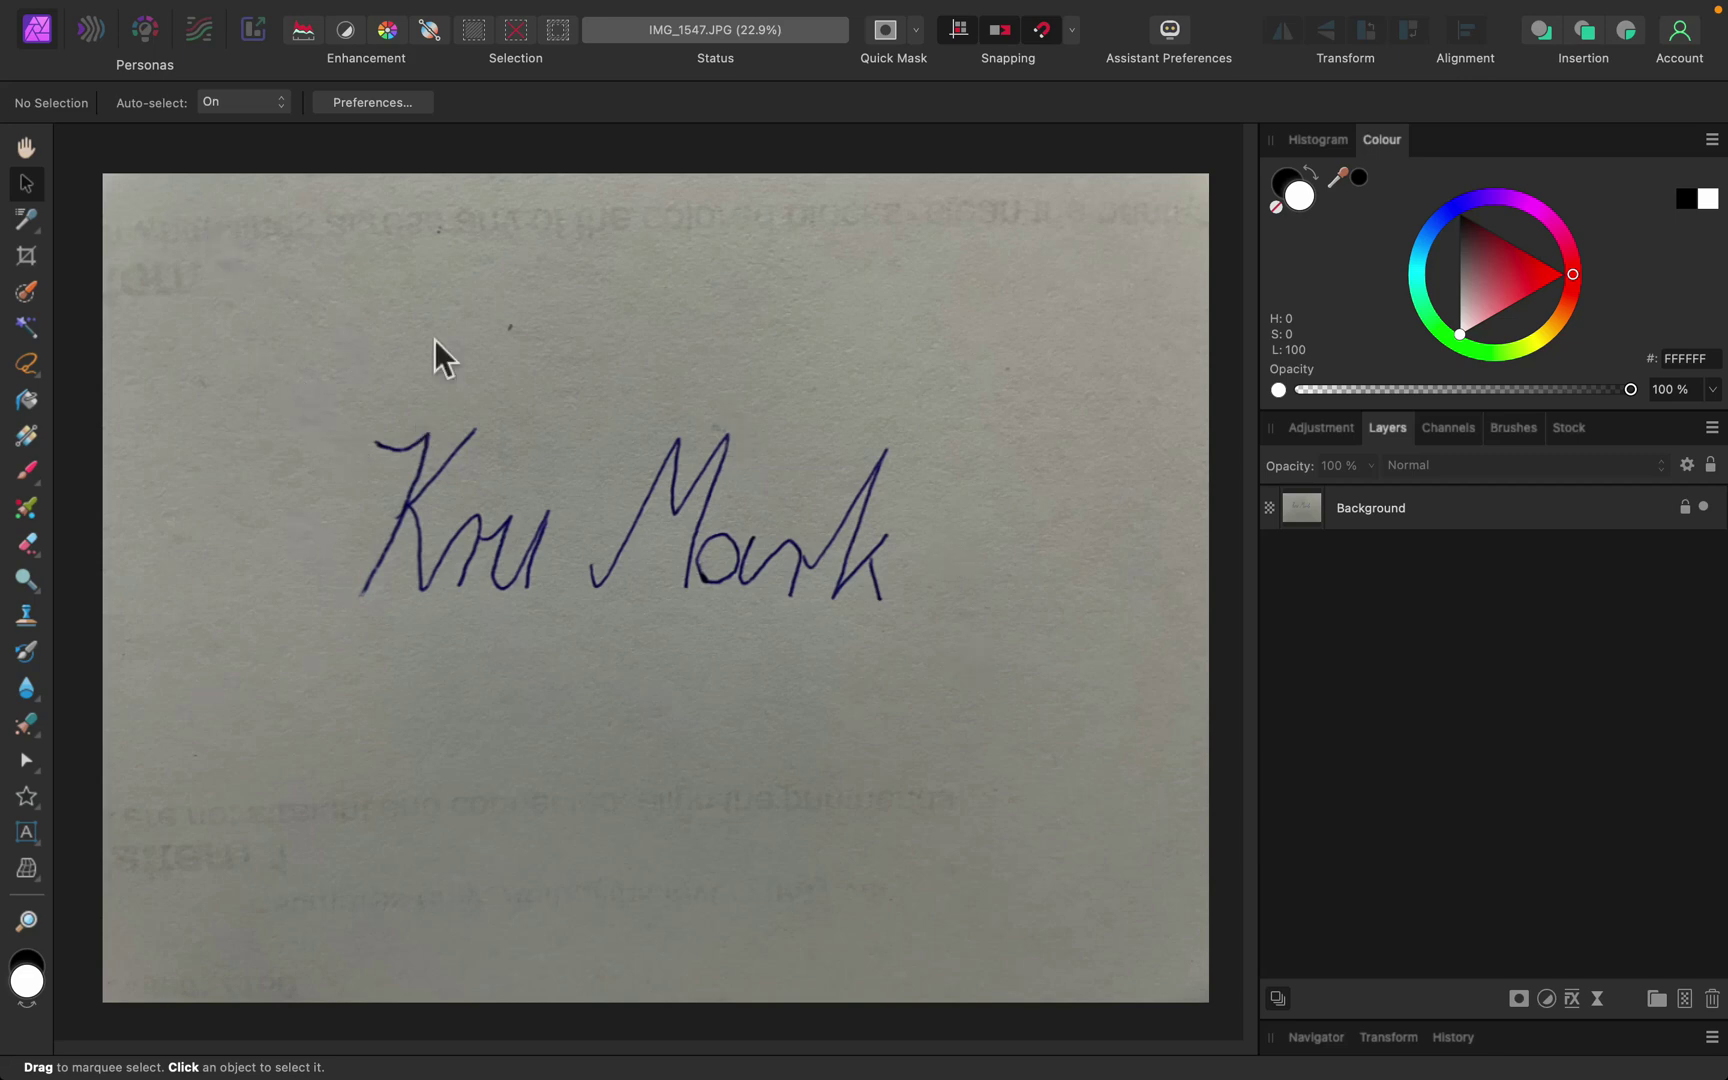
- Crop the photo in from all four sides to 2338 × 1075 px, rotating slightly to level the signature
click(25, 257)
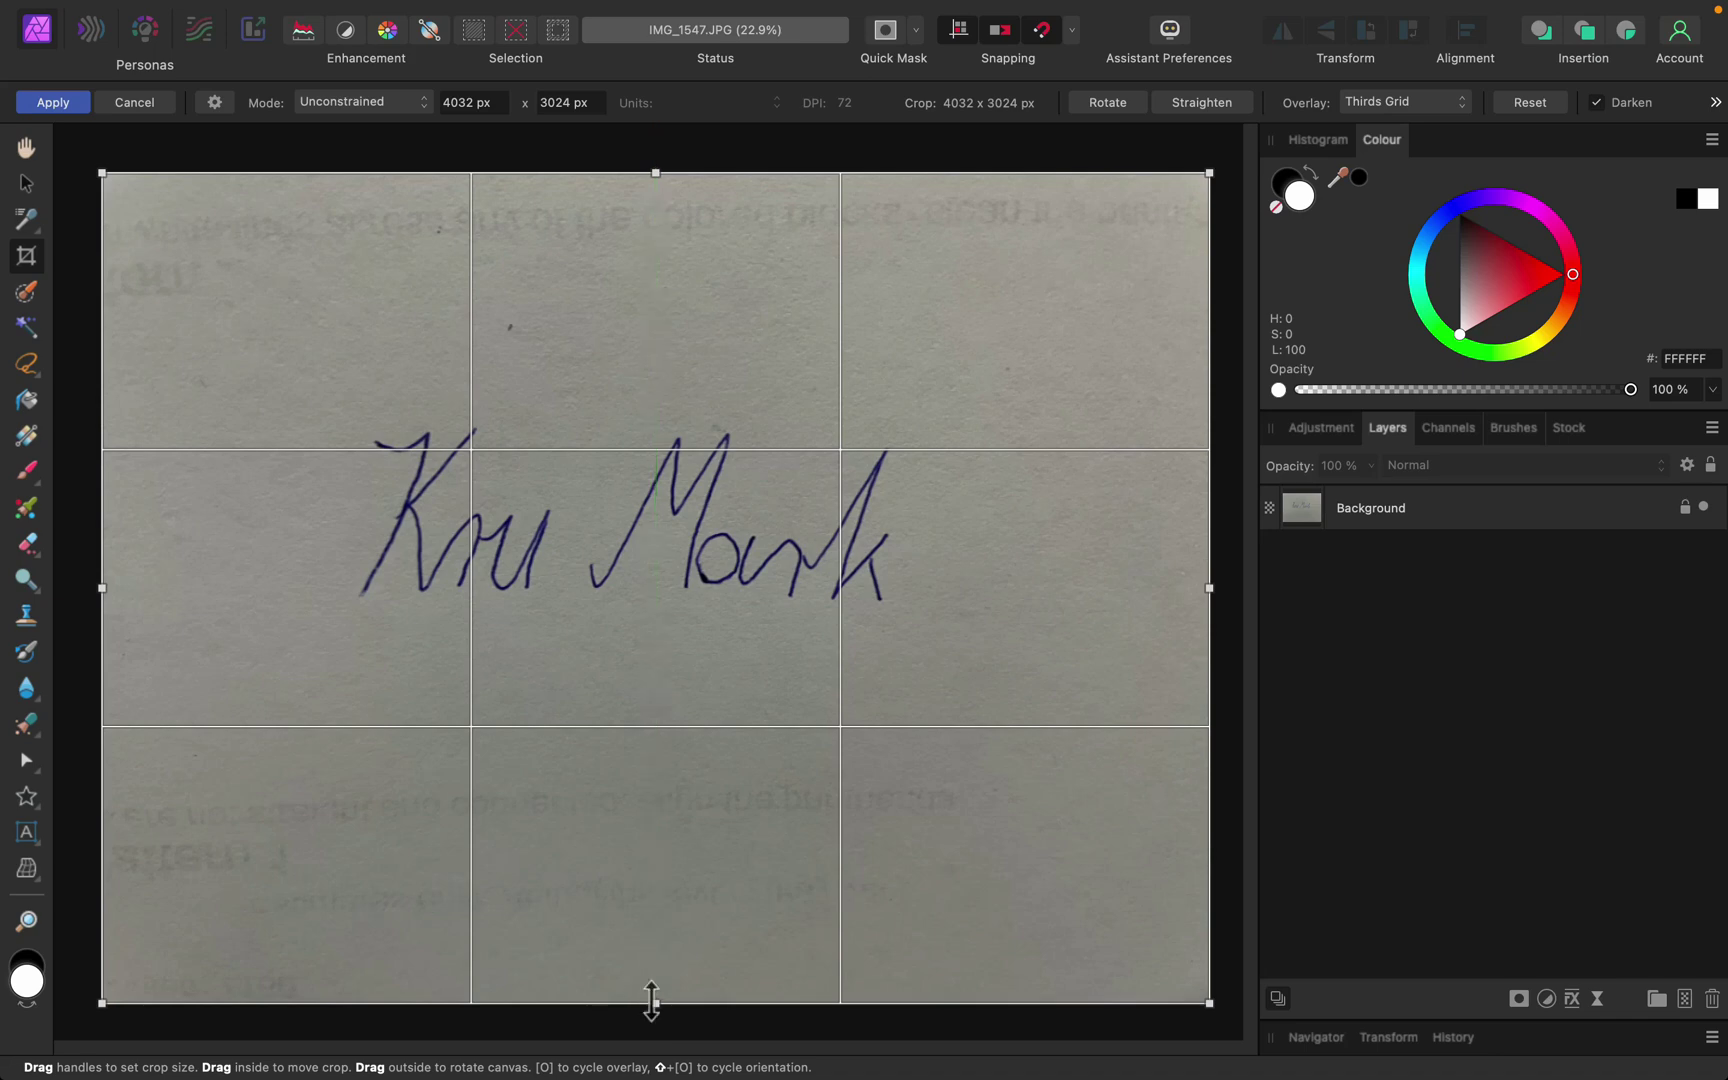
drag(655, 1003, 668, 727)
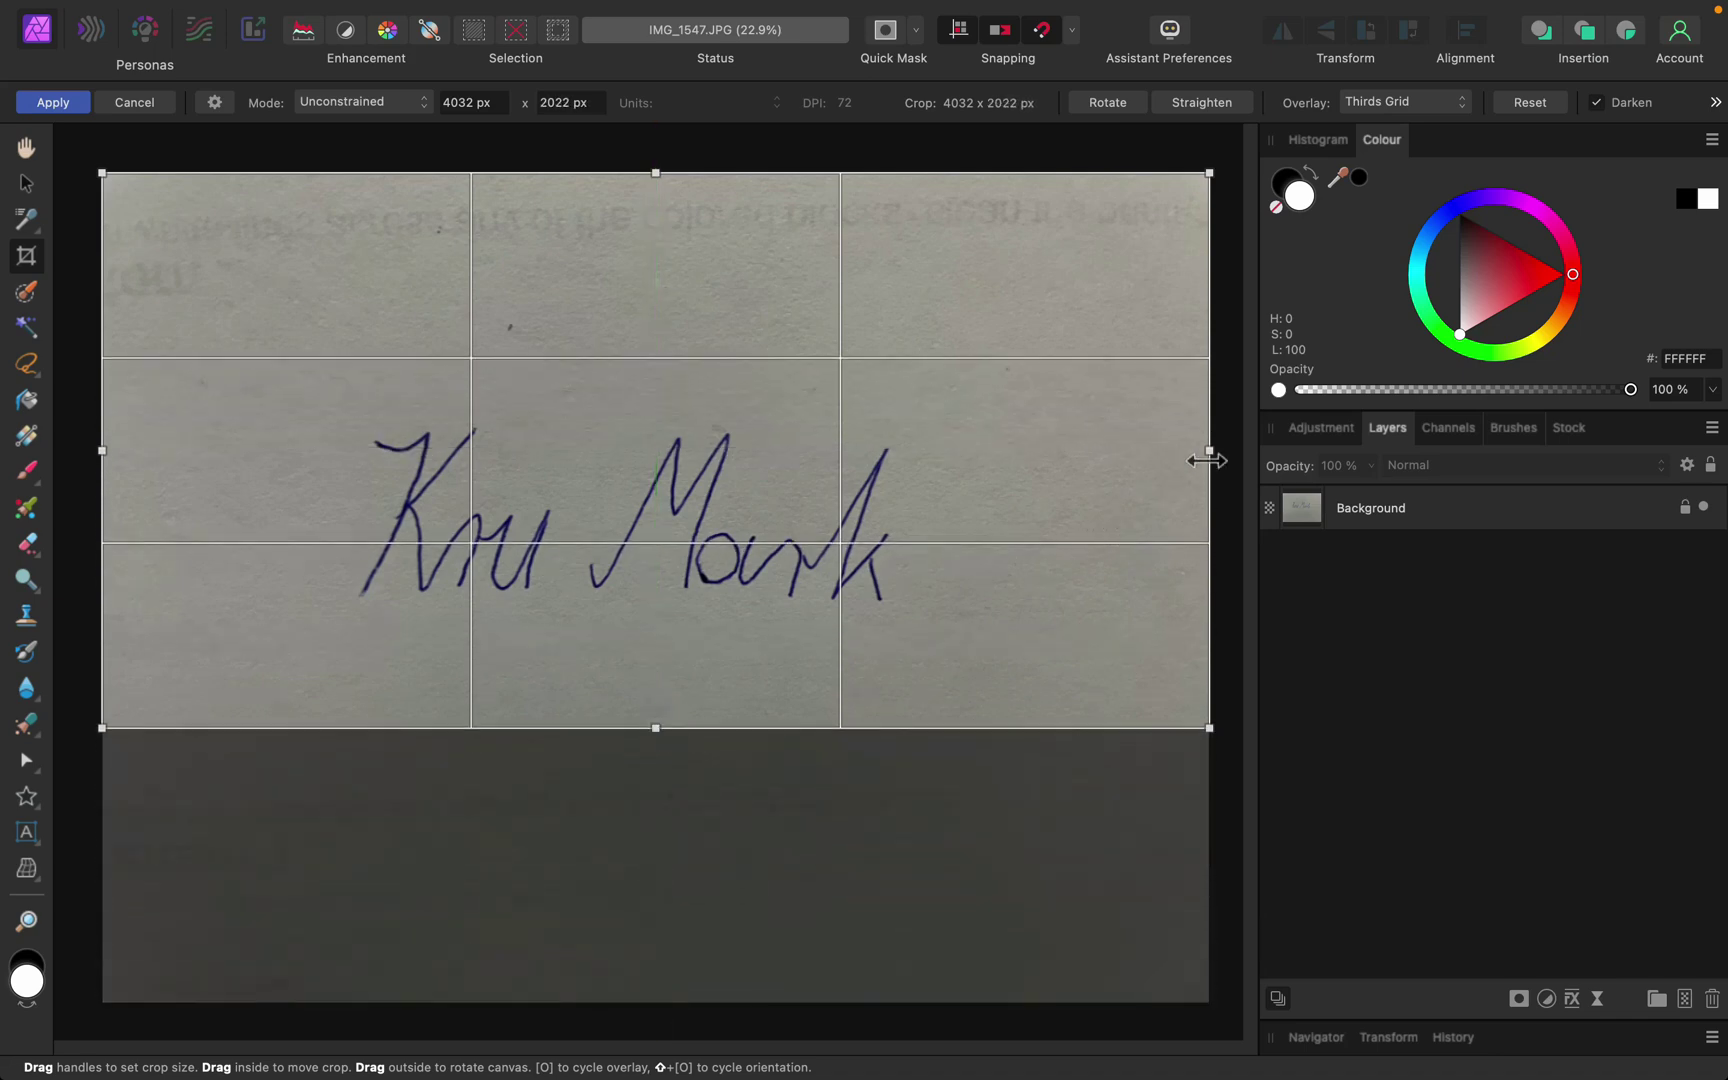
drag(1209, 451, 947, 459)
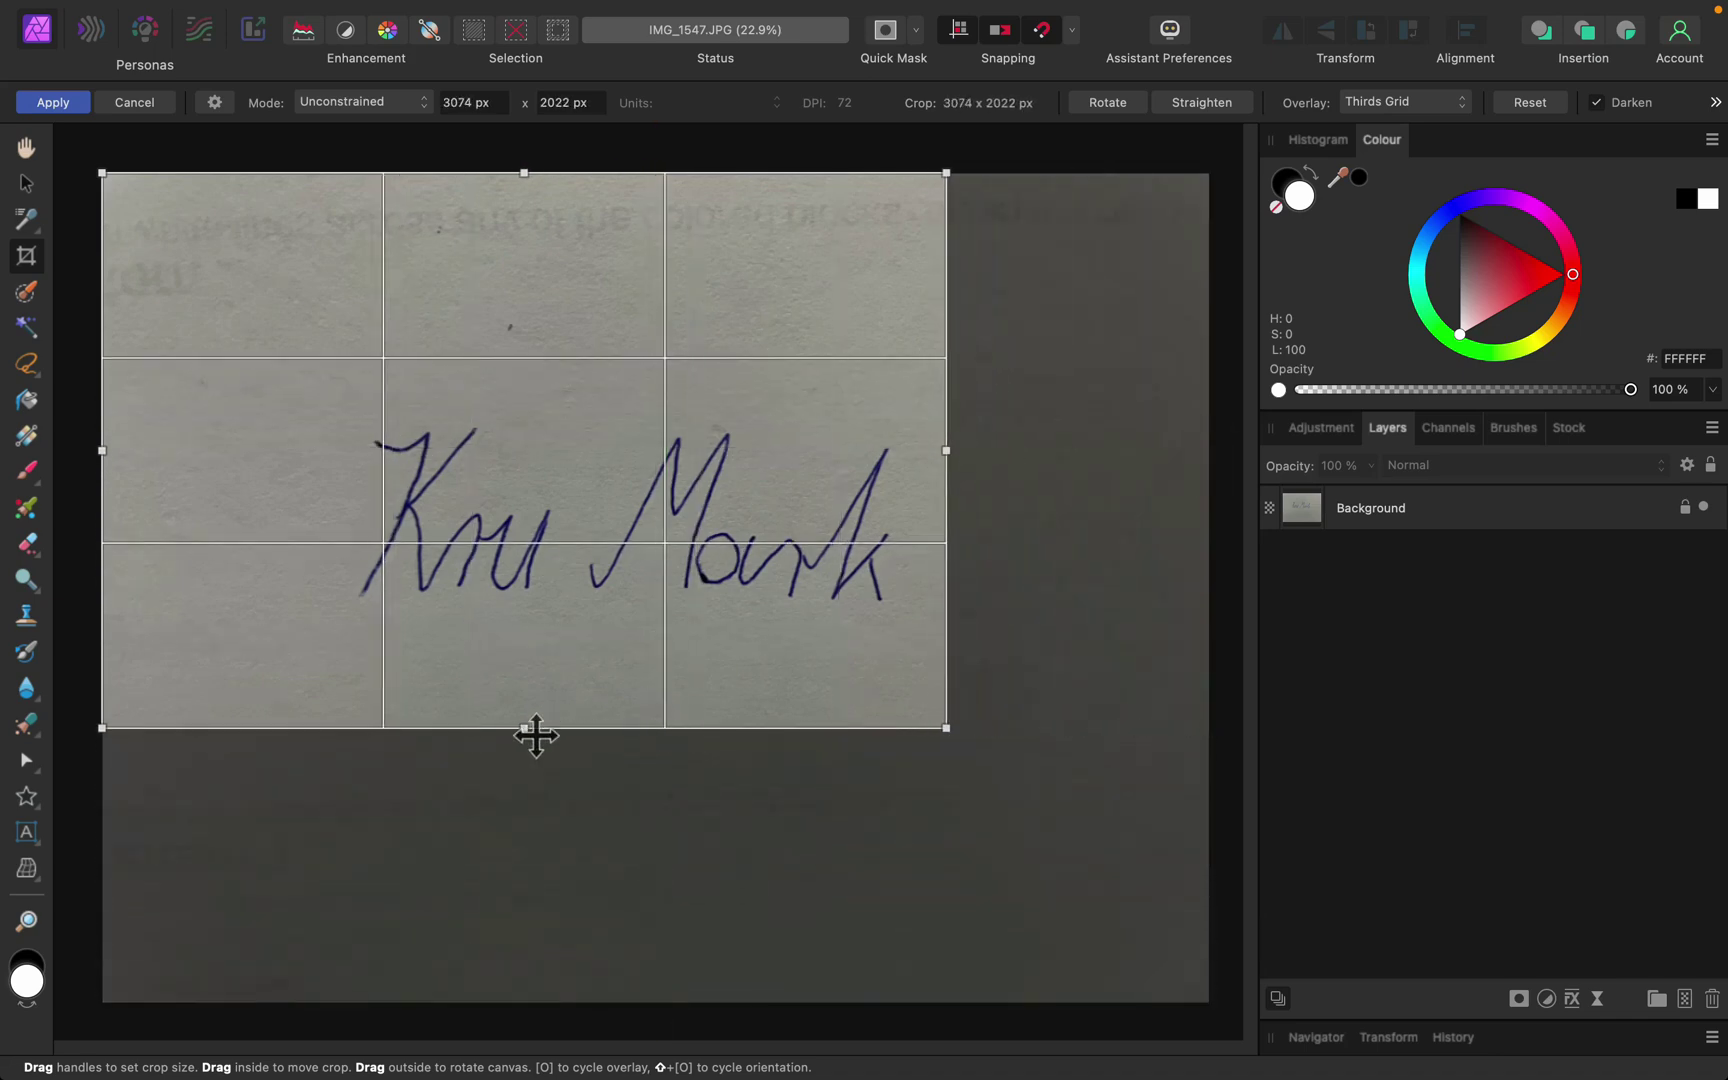
drag(525, 725, 533, 665)
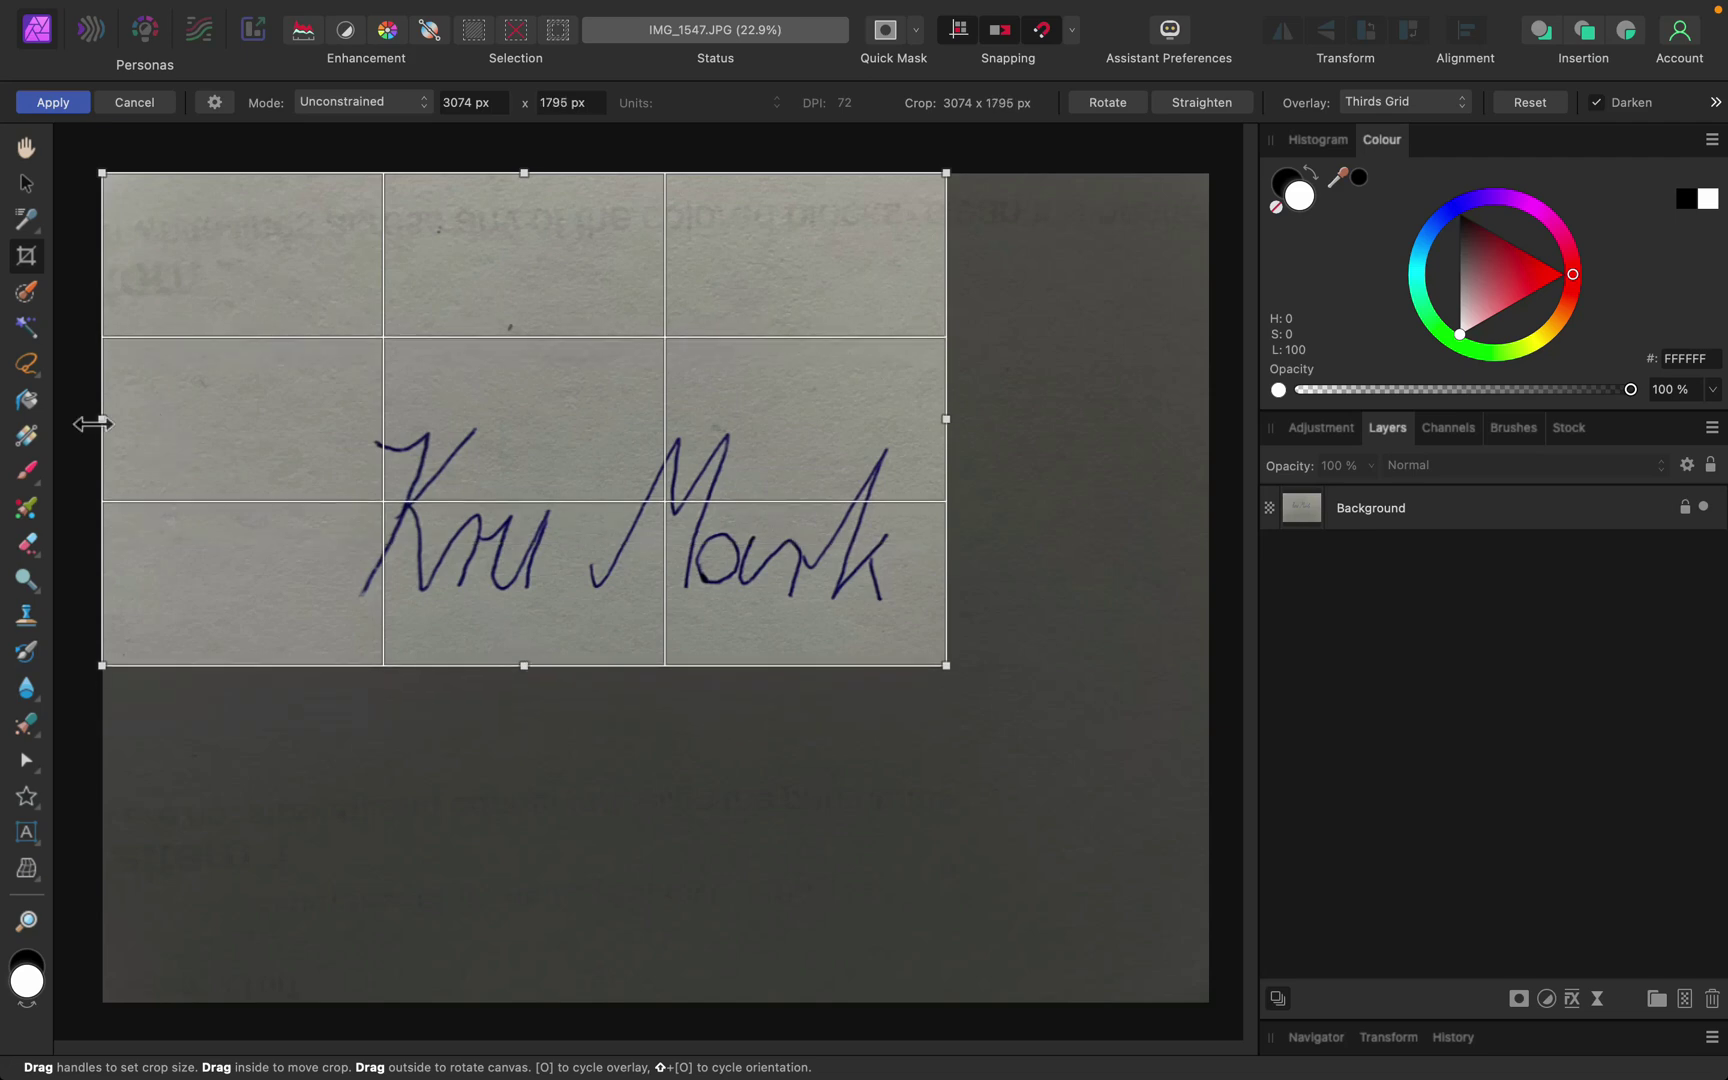
drag(93, 424, 304, 426)
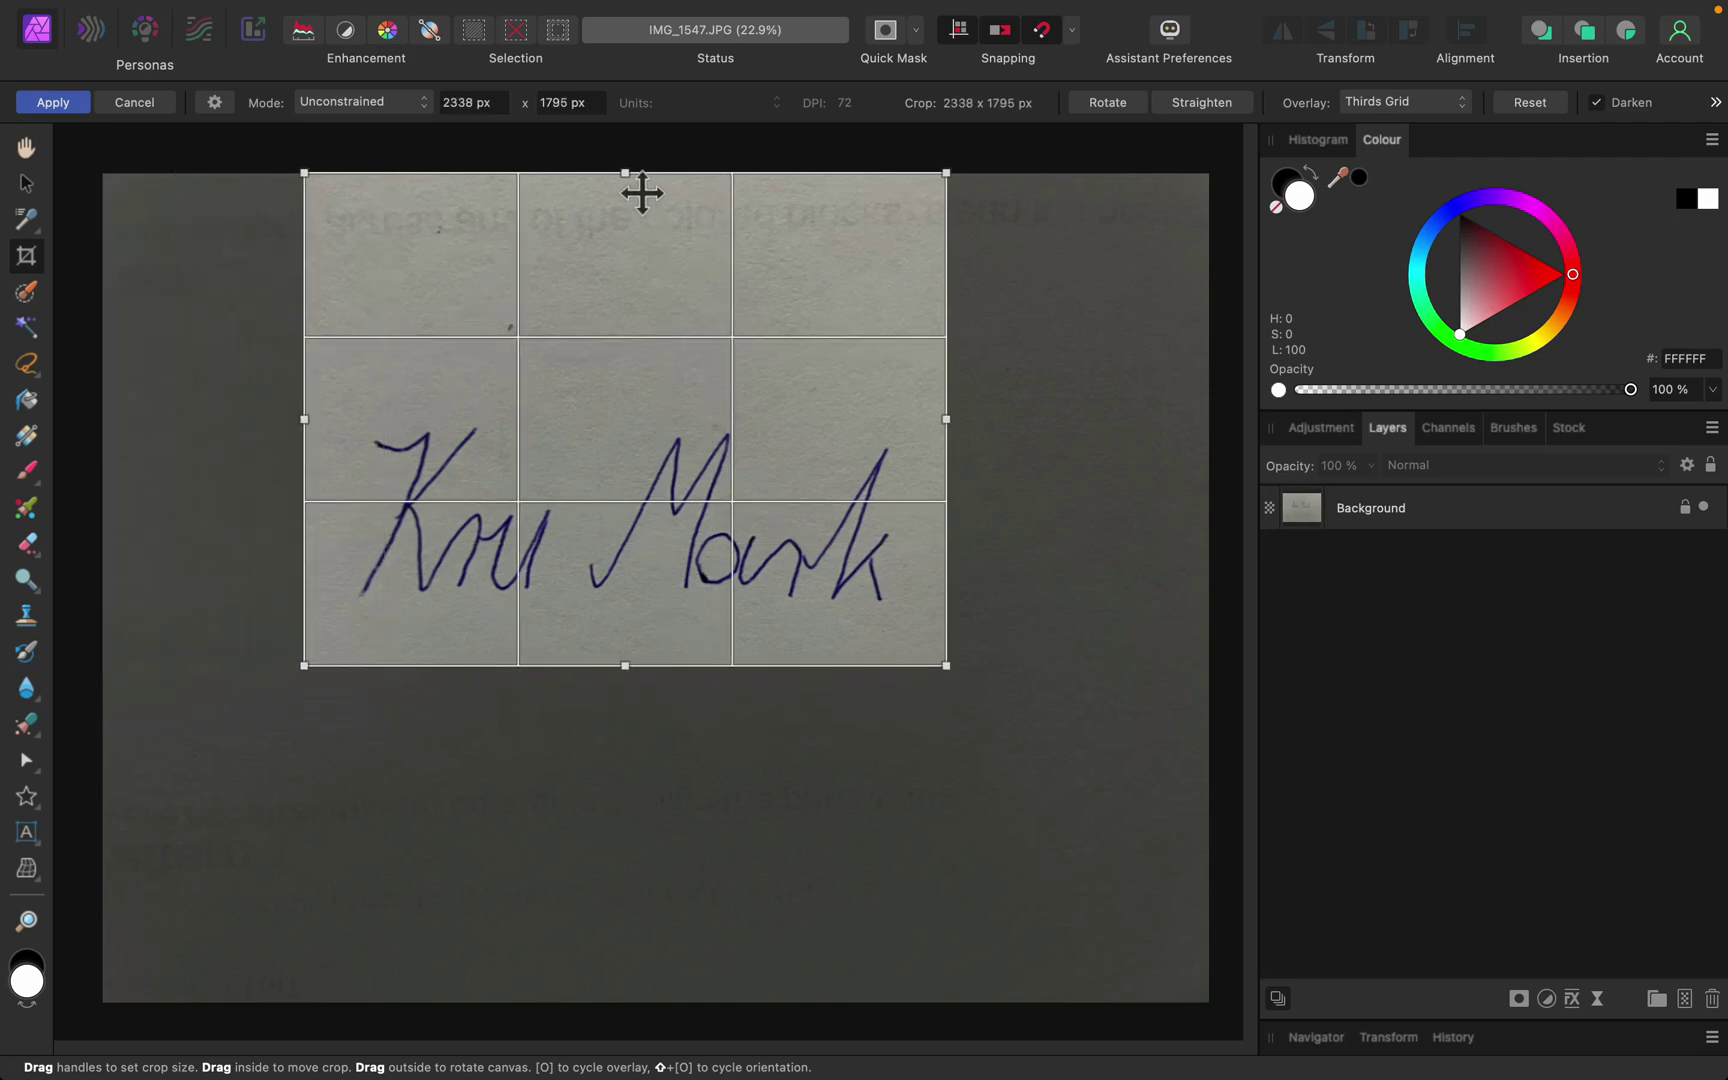
drag(625, 172, 609, 372)
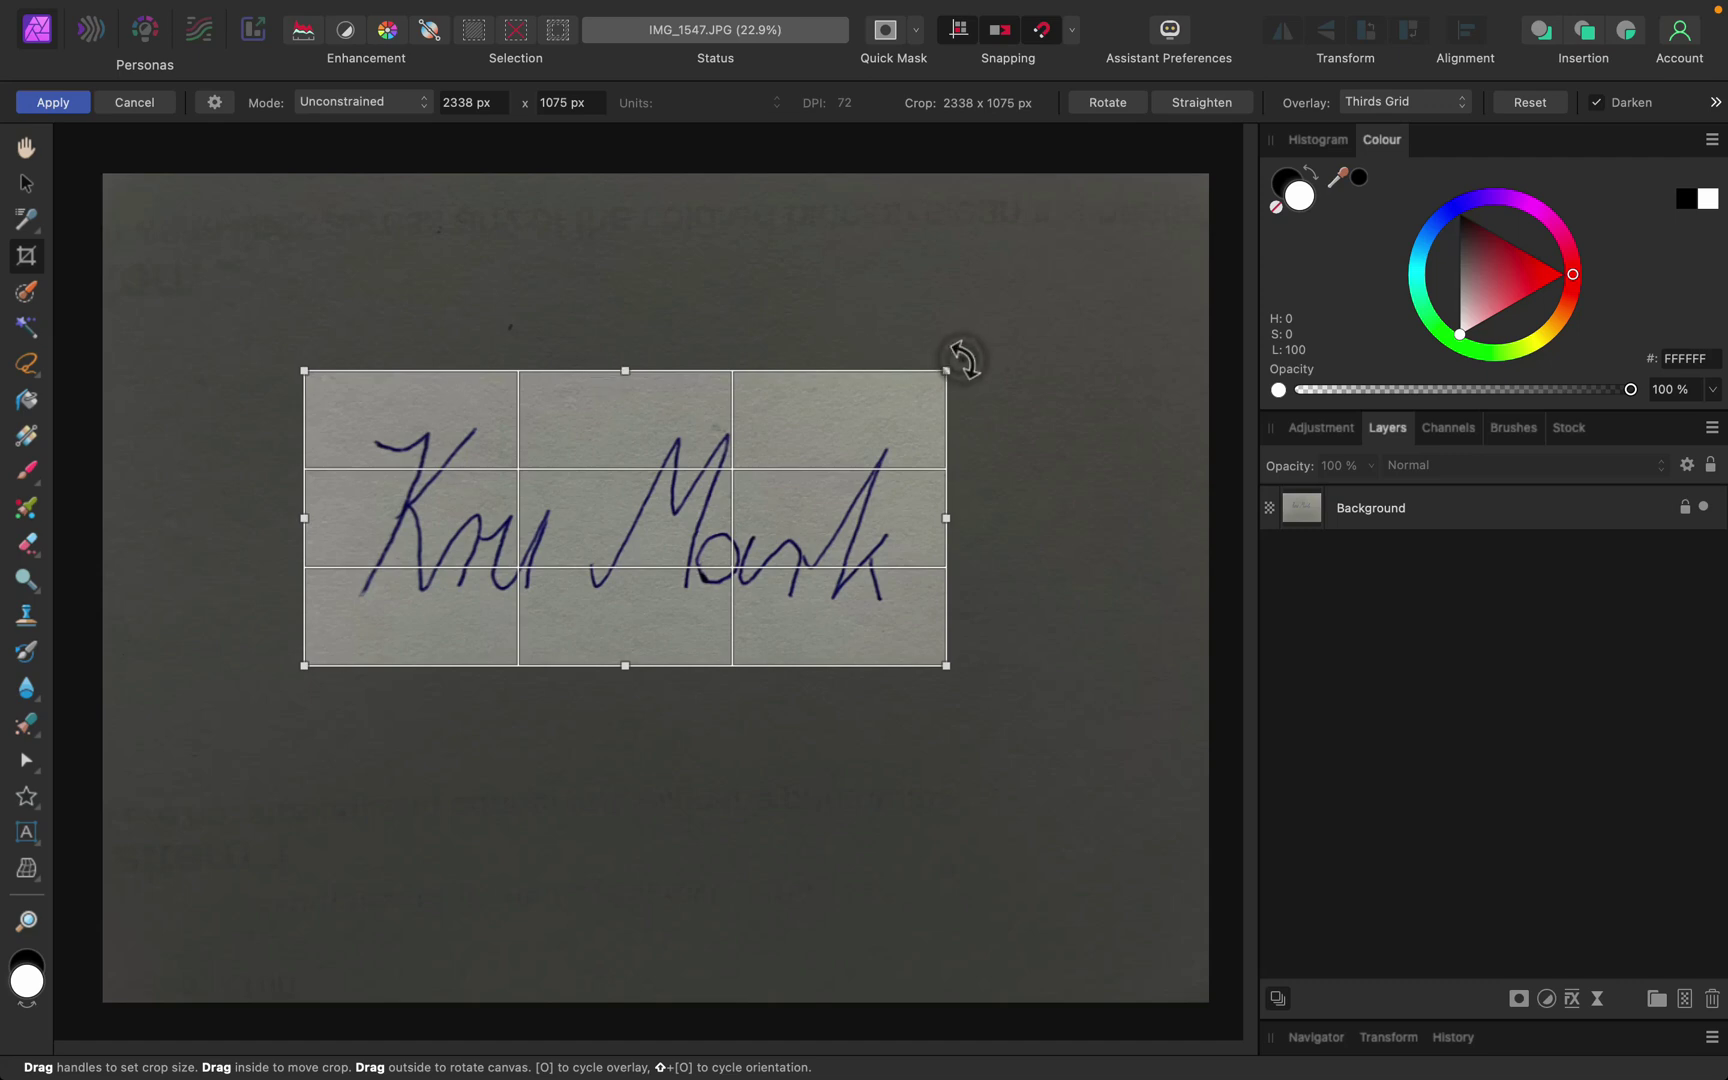
mouse_move(957, 363)
mouse_down()
mouse_move(970, 370)
mouse_move(957, 340)
mouse_move(960, 356)
mouse_up()
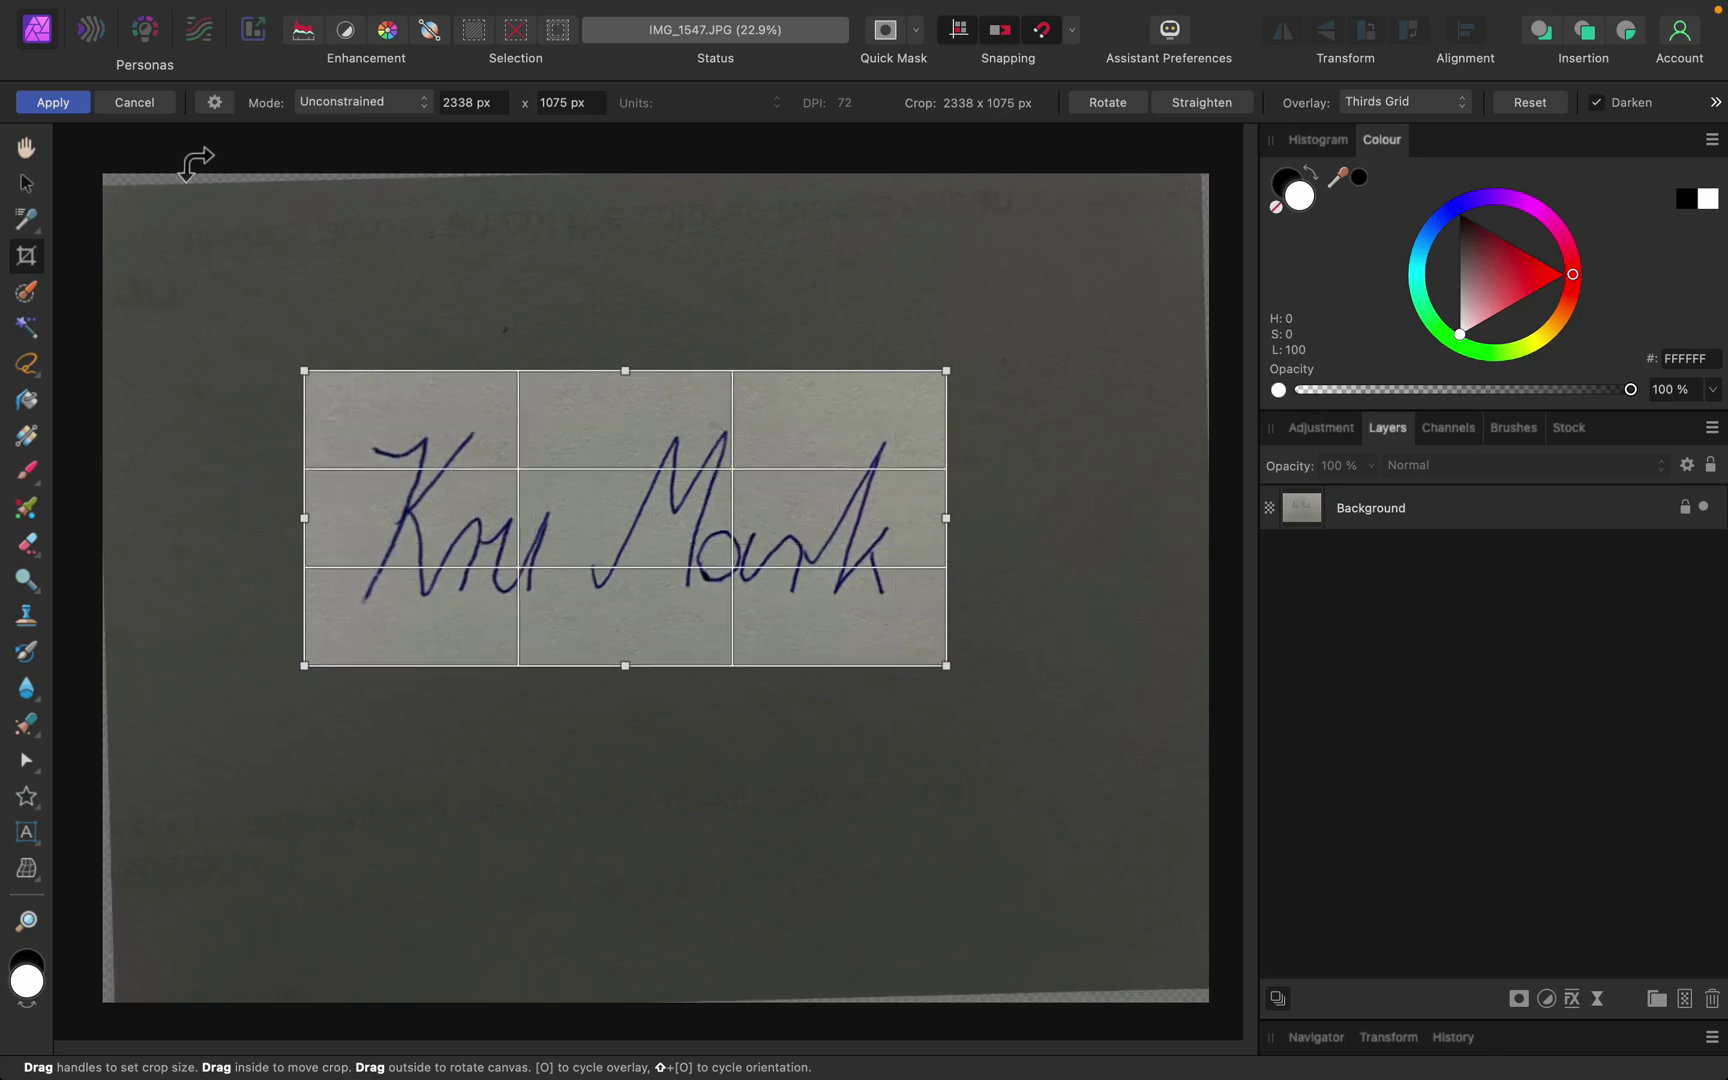
click(72, 102)
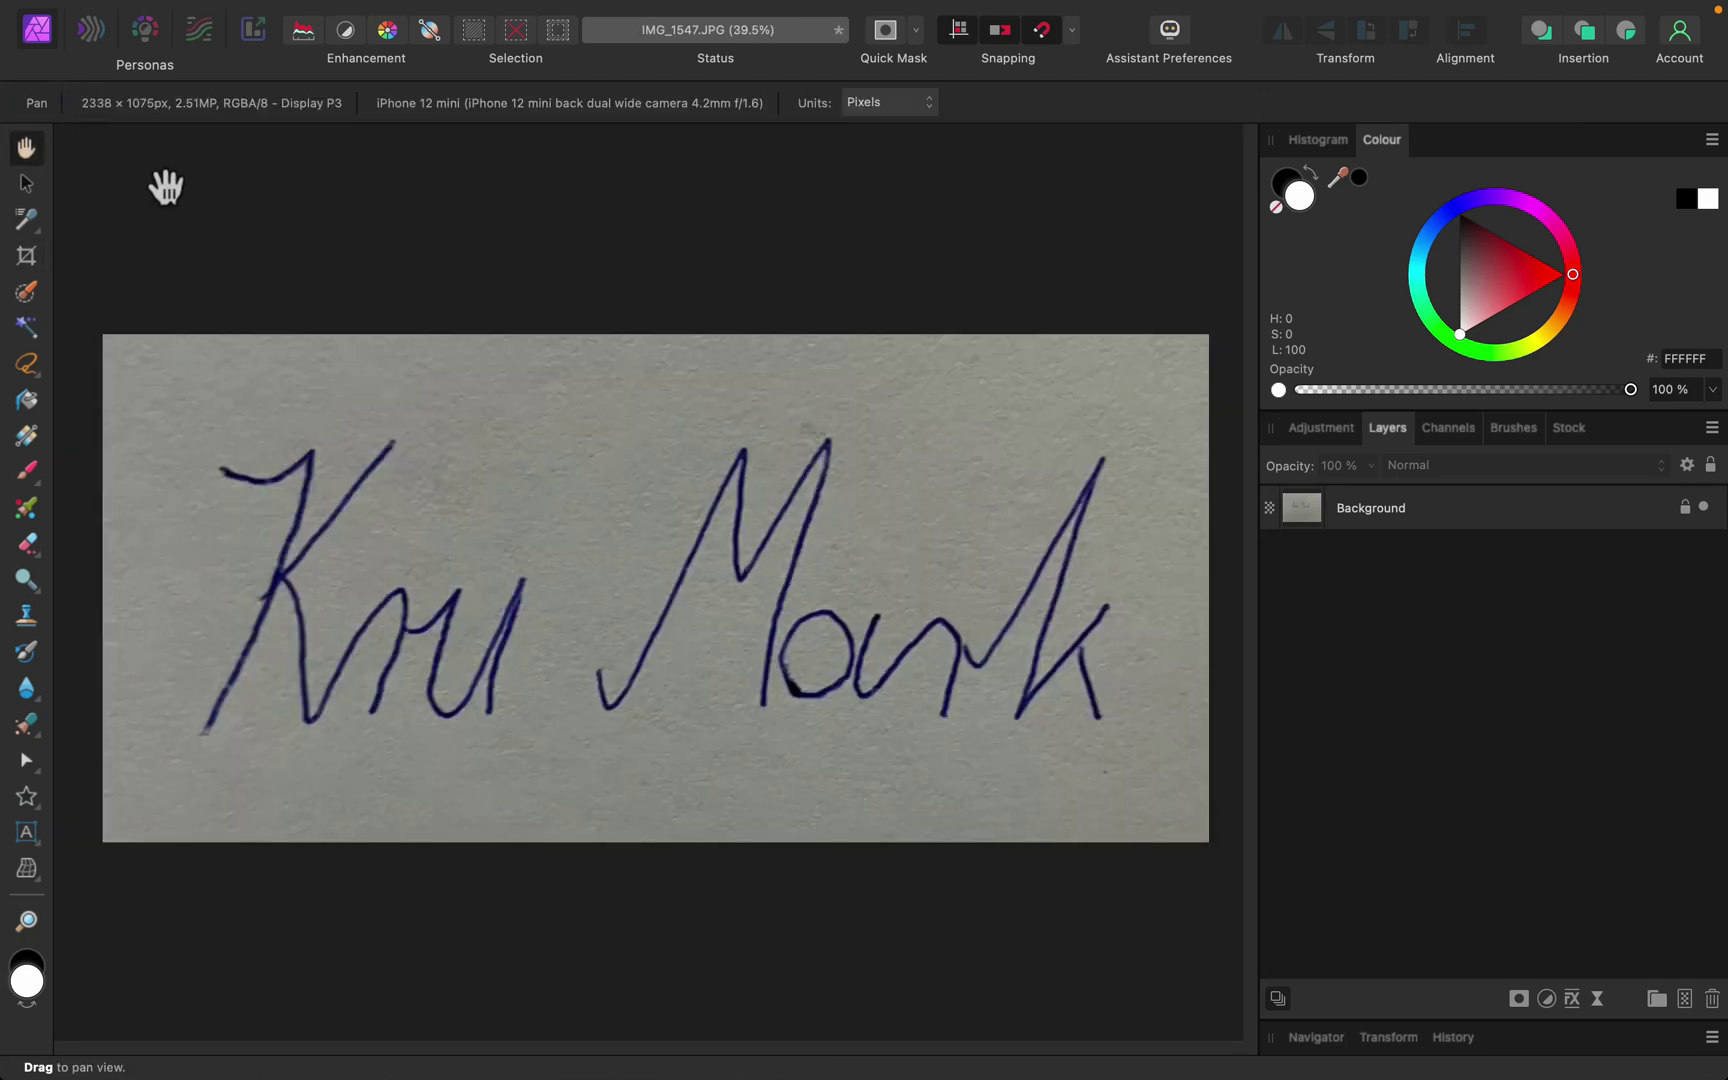
- Unlock the Background layer and add a default Curves adjustment
click(1431, 510)
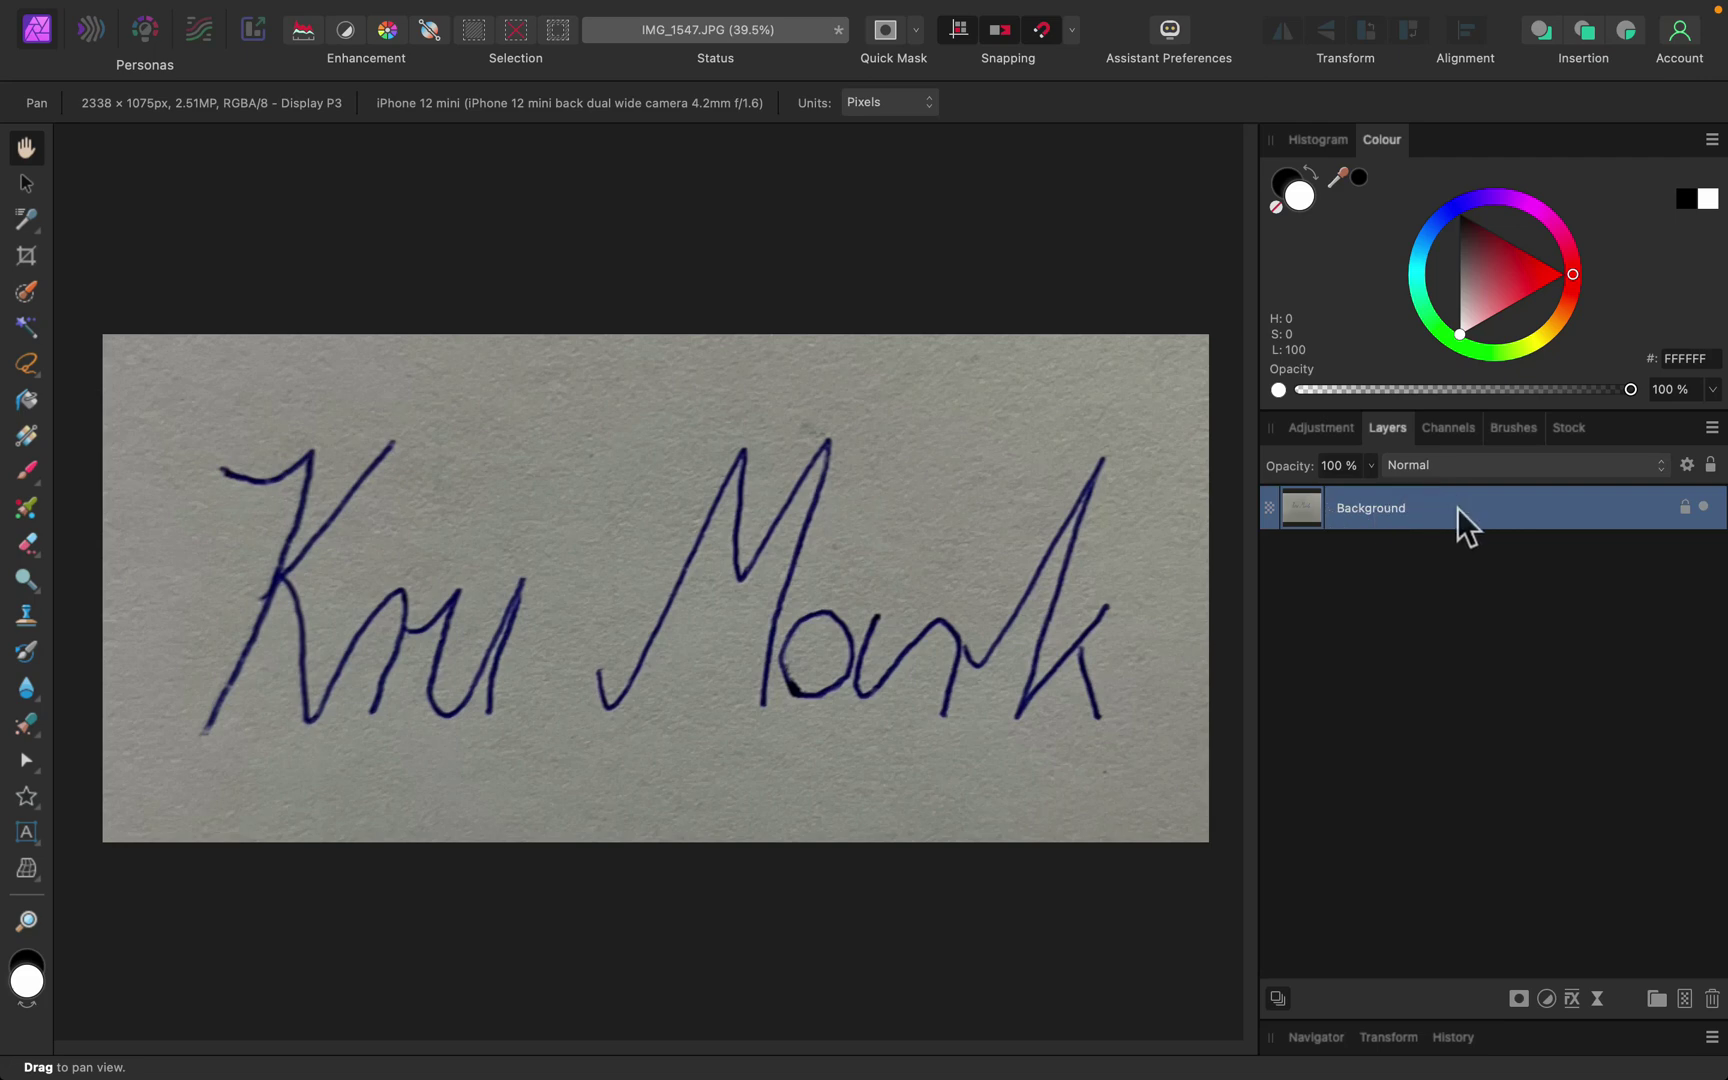
click(1711, 465)
click(1330, 427)
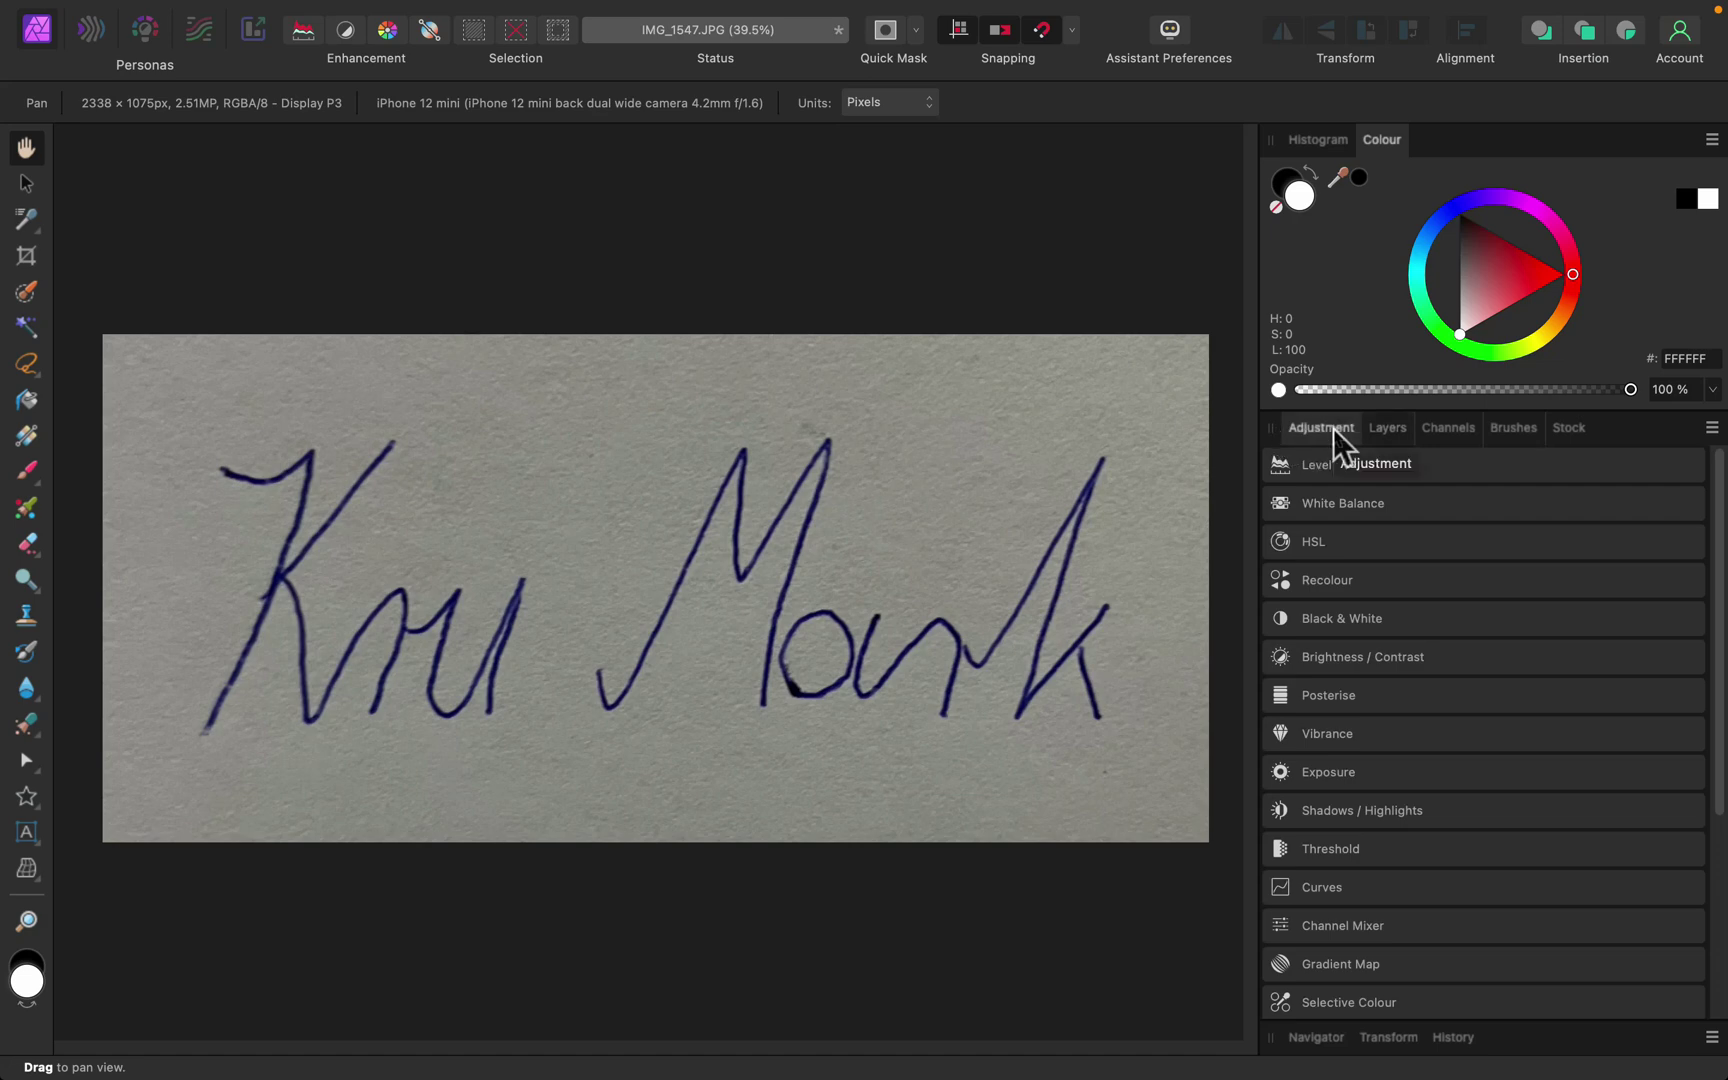
click(1351, 886)
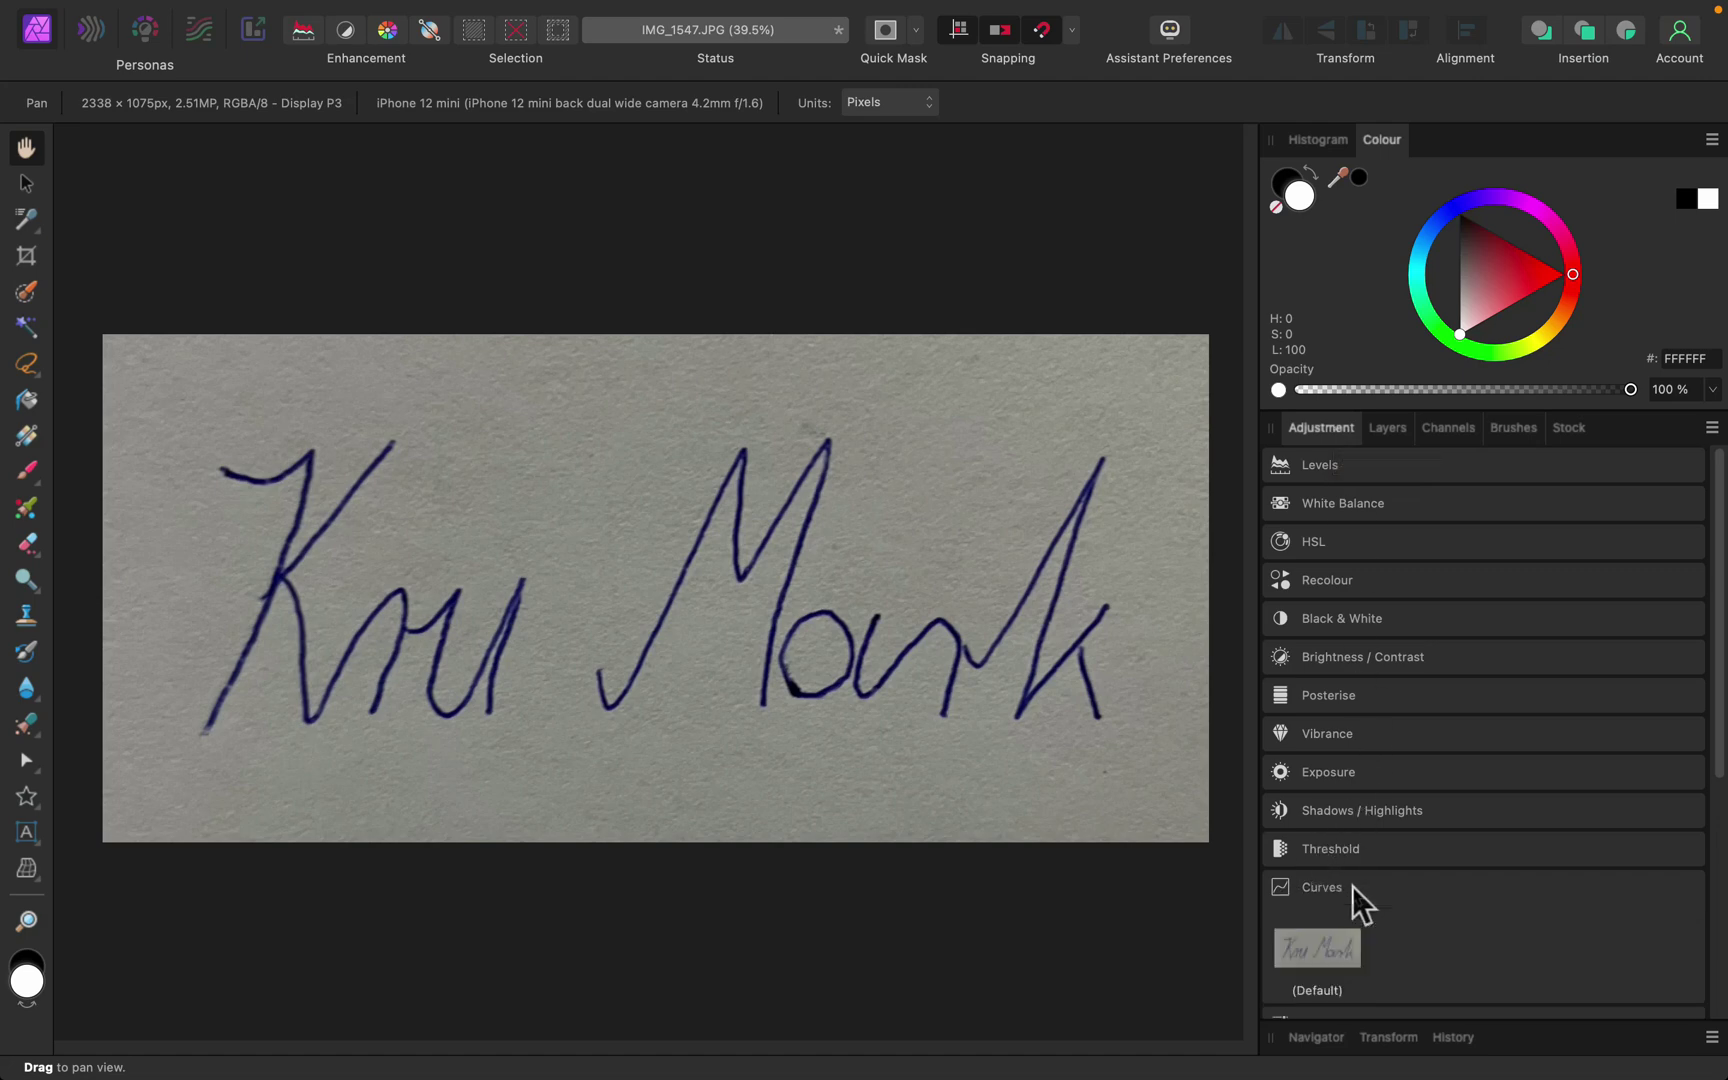
click(1311, 945)
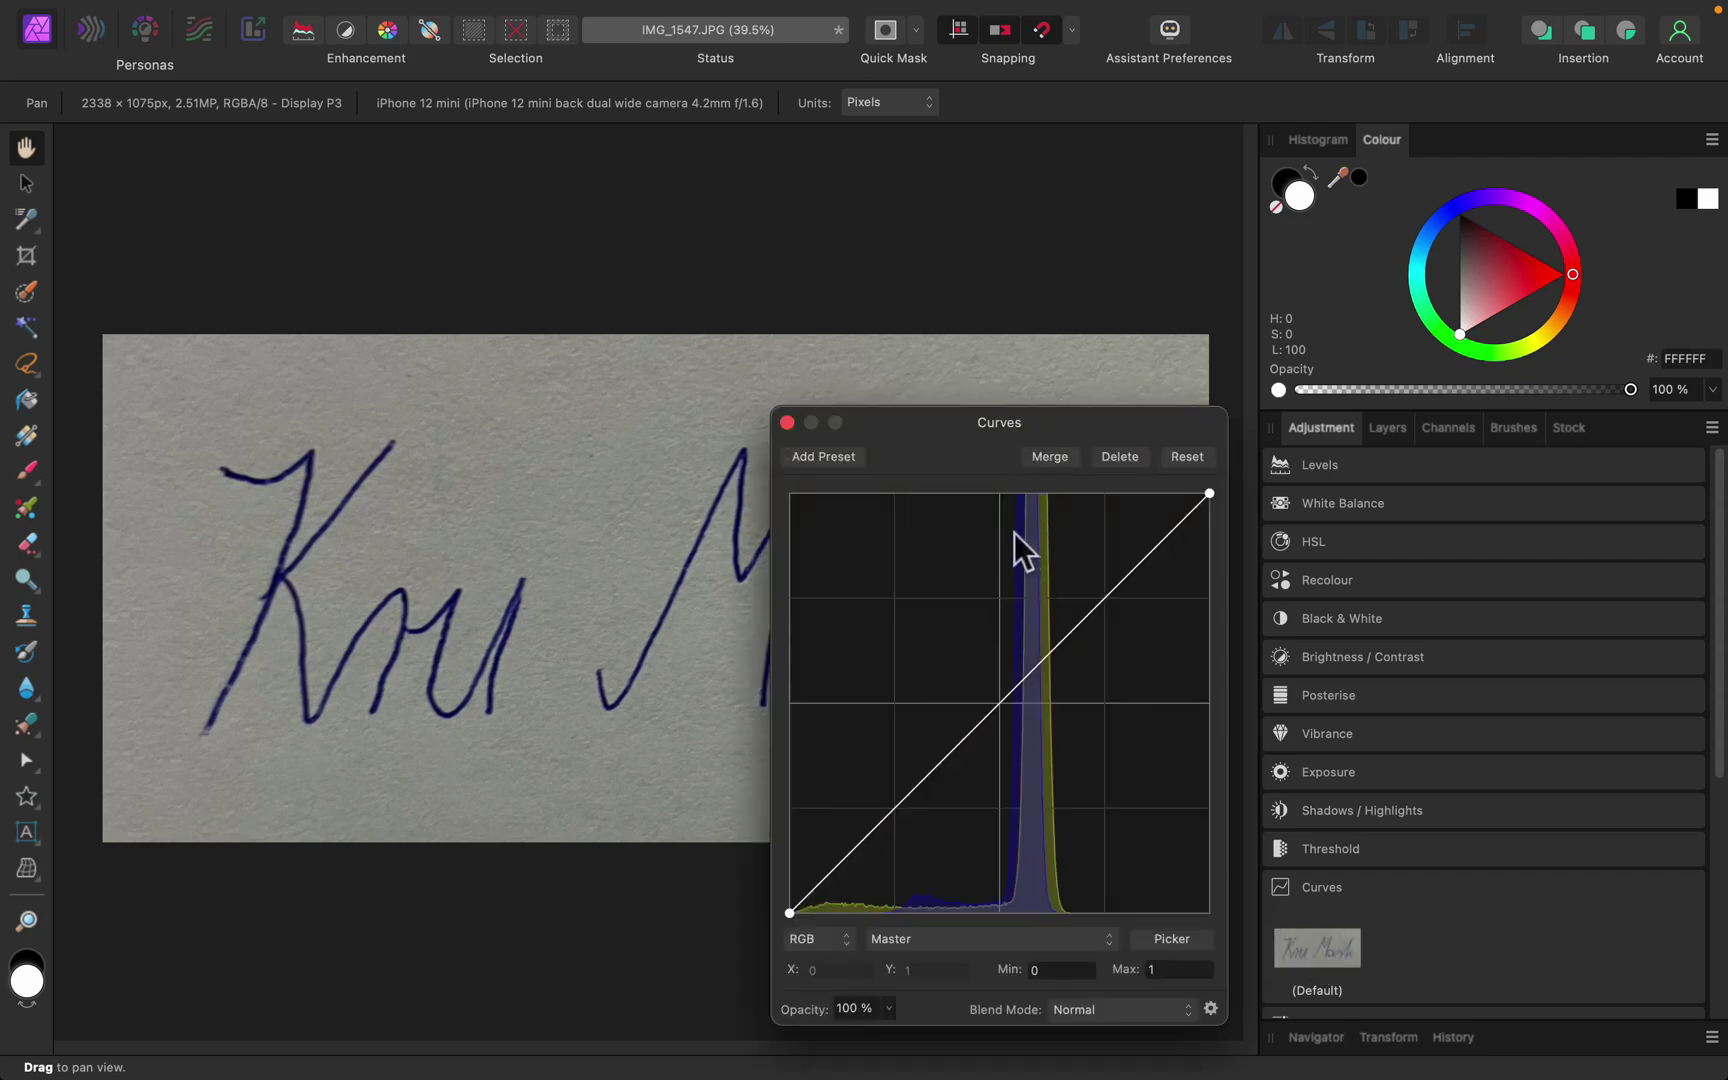
- Pull the curve's white and black points inward to whiten the paper and darken the ink, then merge
drag(984, 423, 1401, 278)
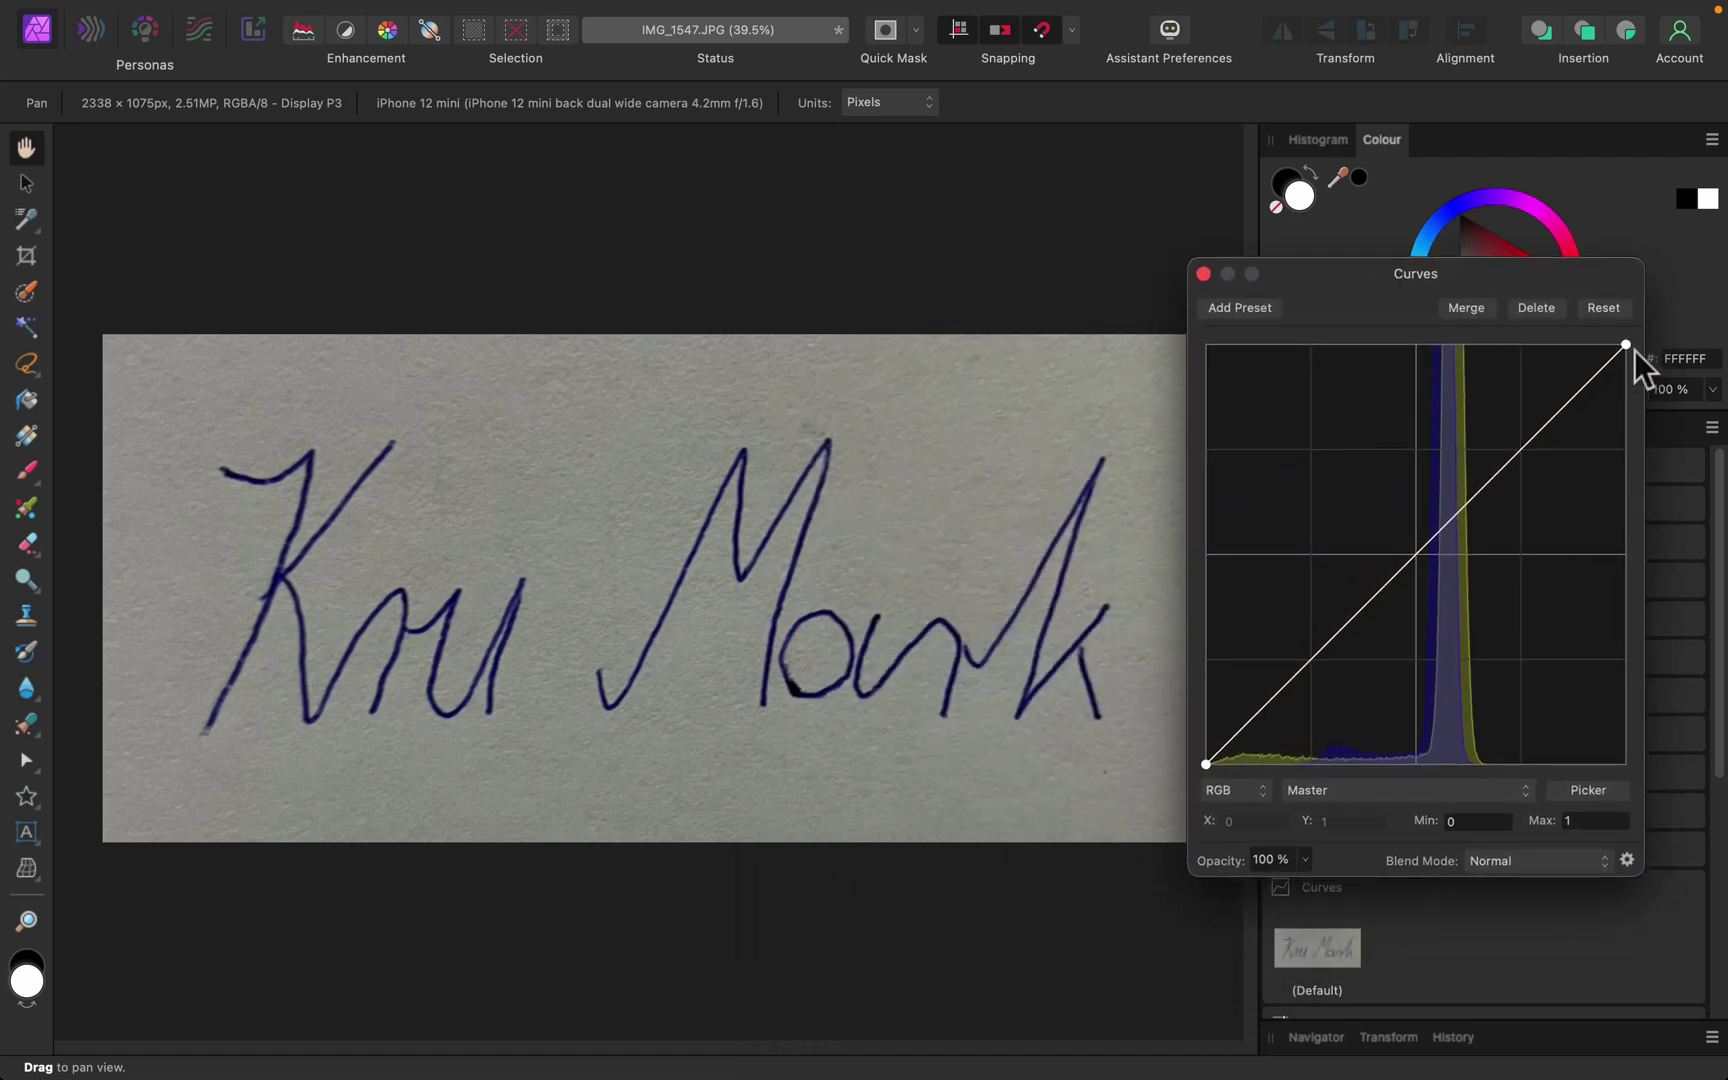
drag(1625, 344, 1426, 345)
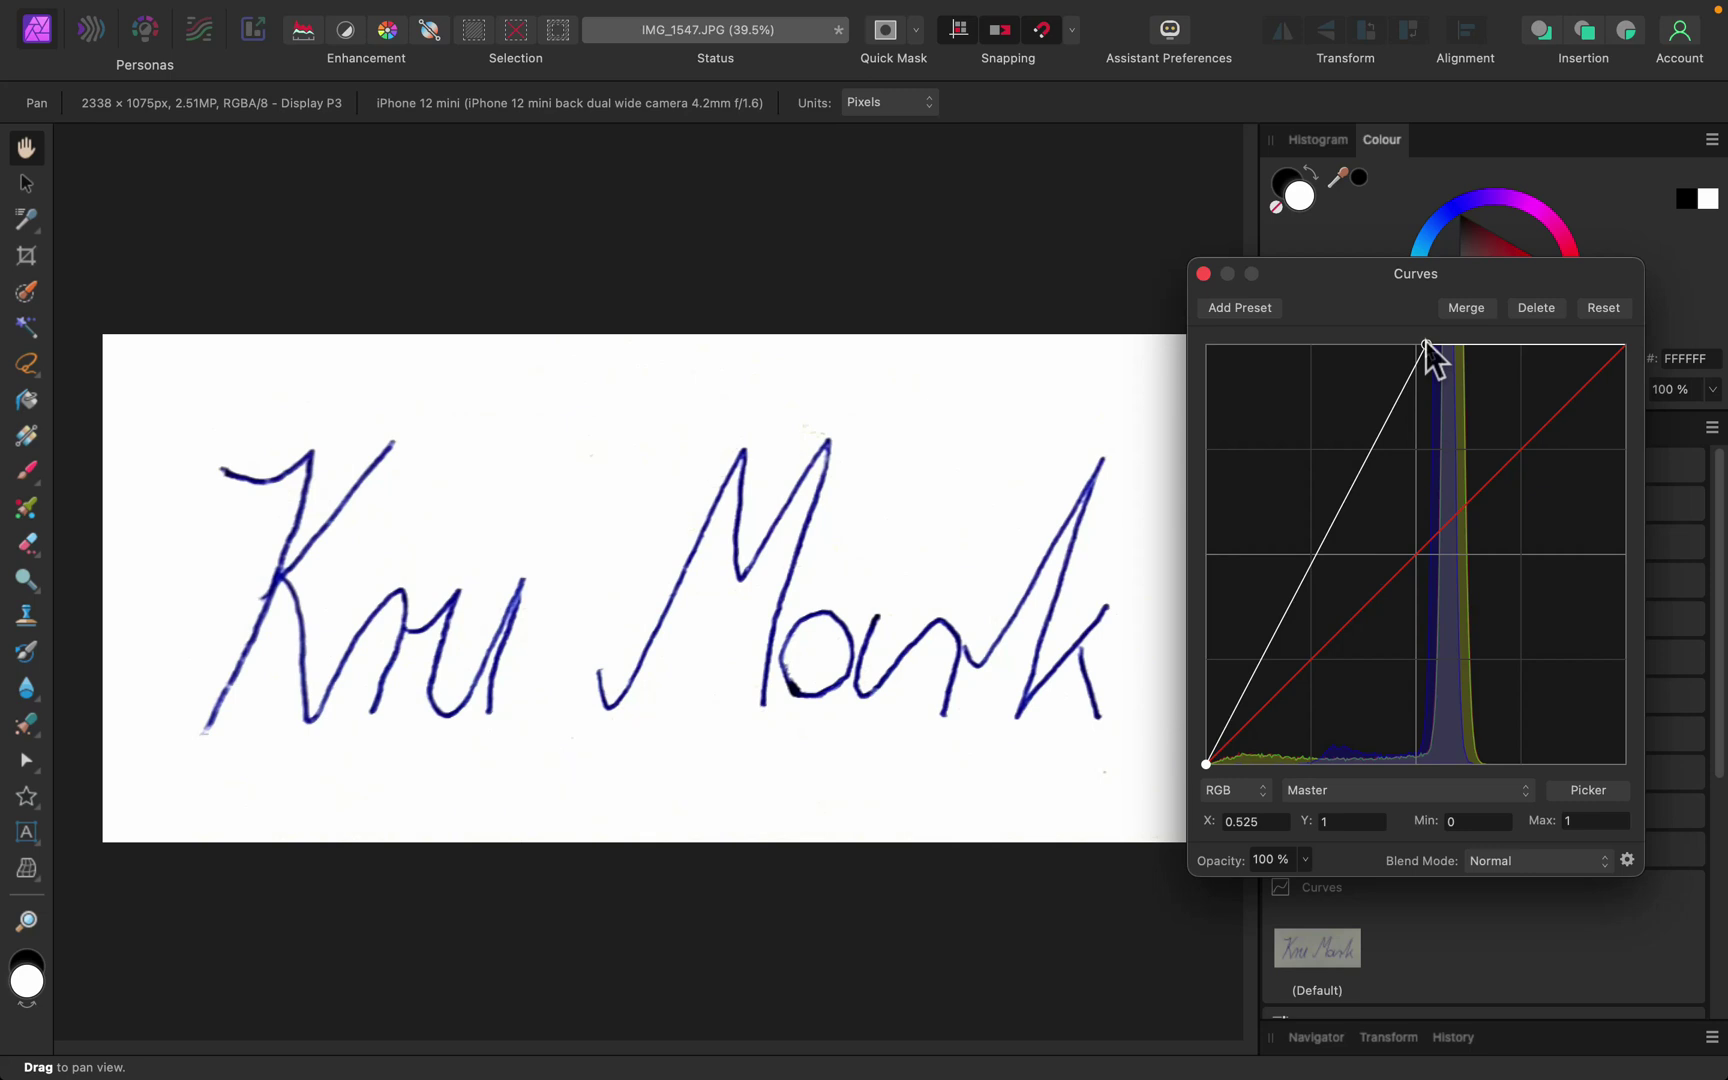
mouse_move(1426, 344)
mouse_down()
mouse_move(1449, 342)
mouse_move(1430, 340)
mouse_up()
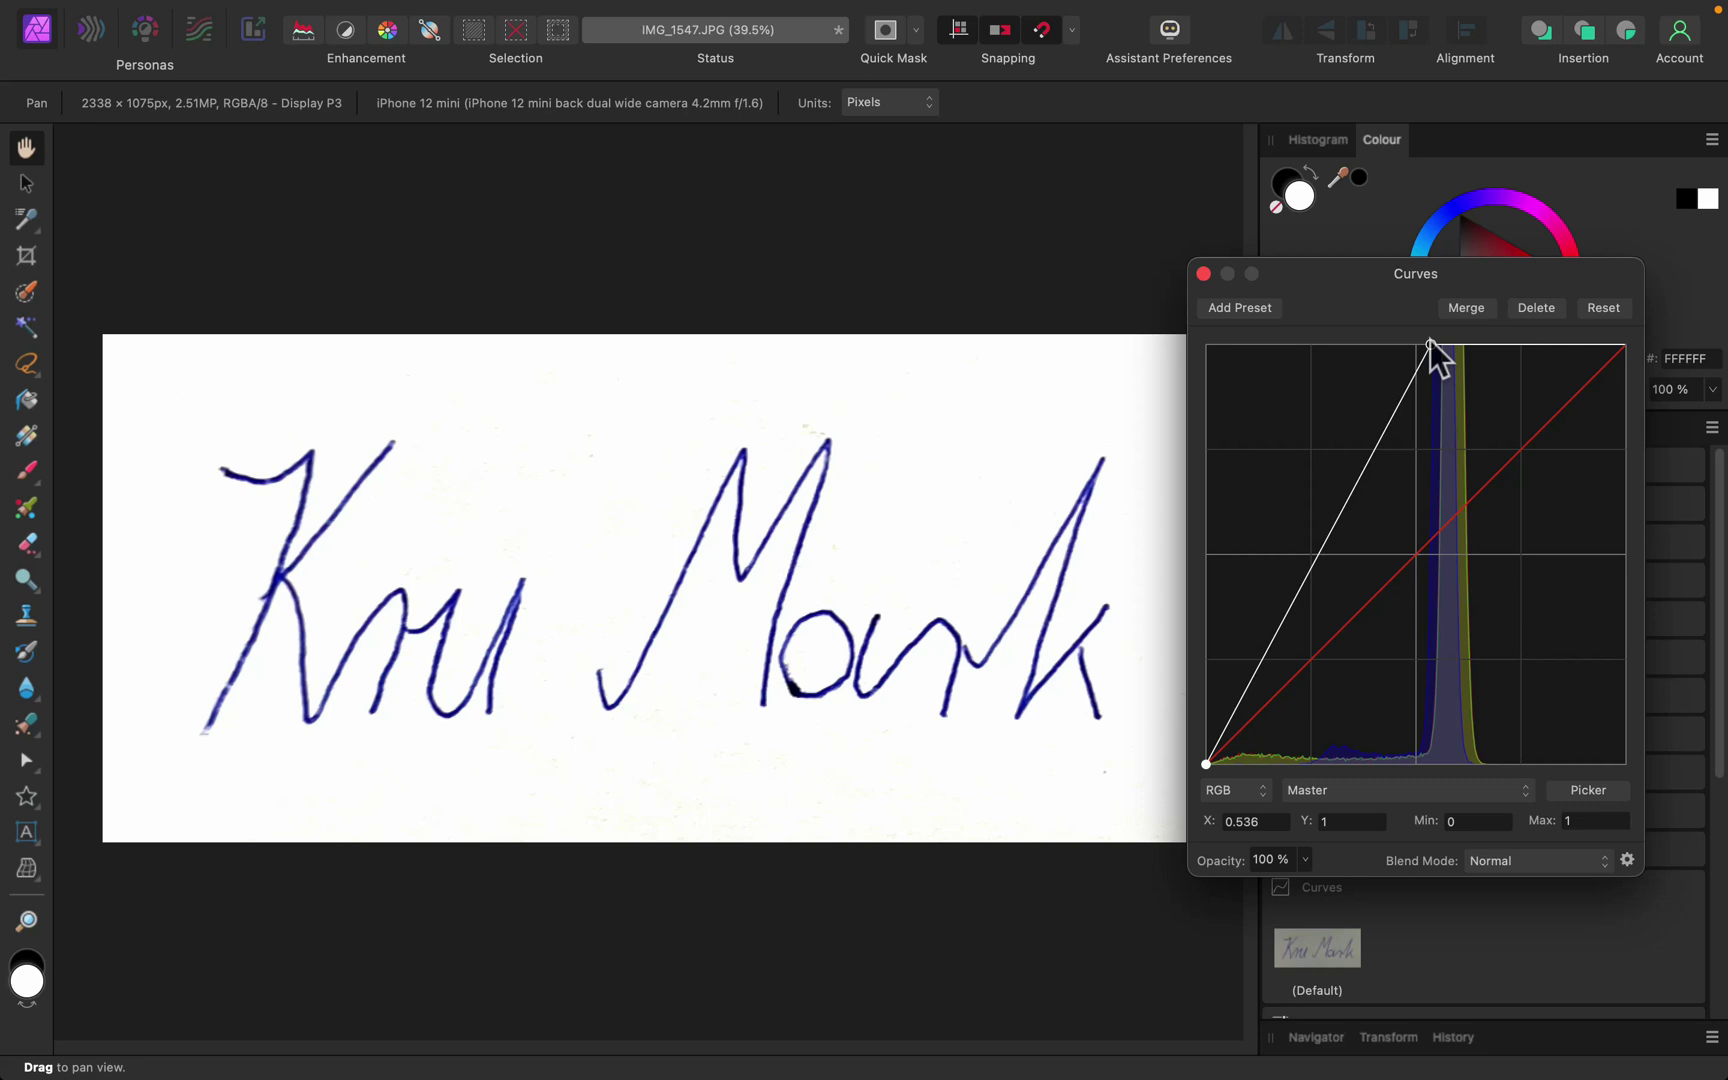
drag(1207, 762, 1279, 772)
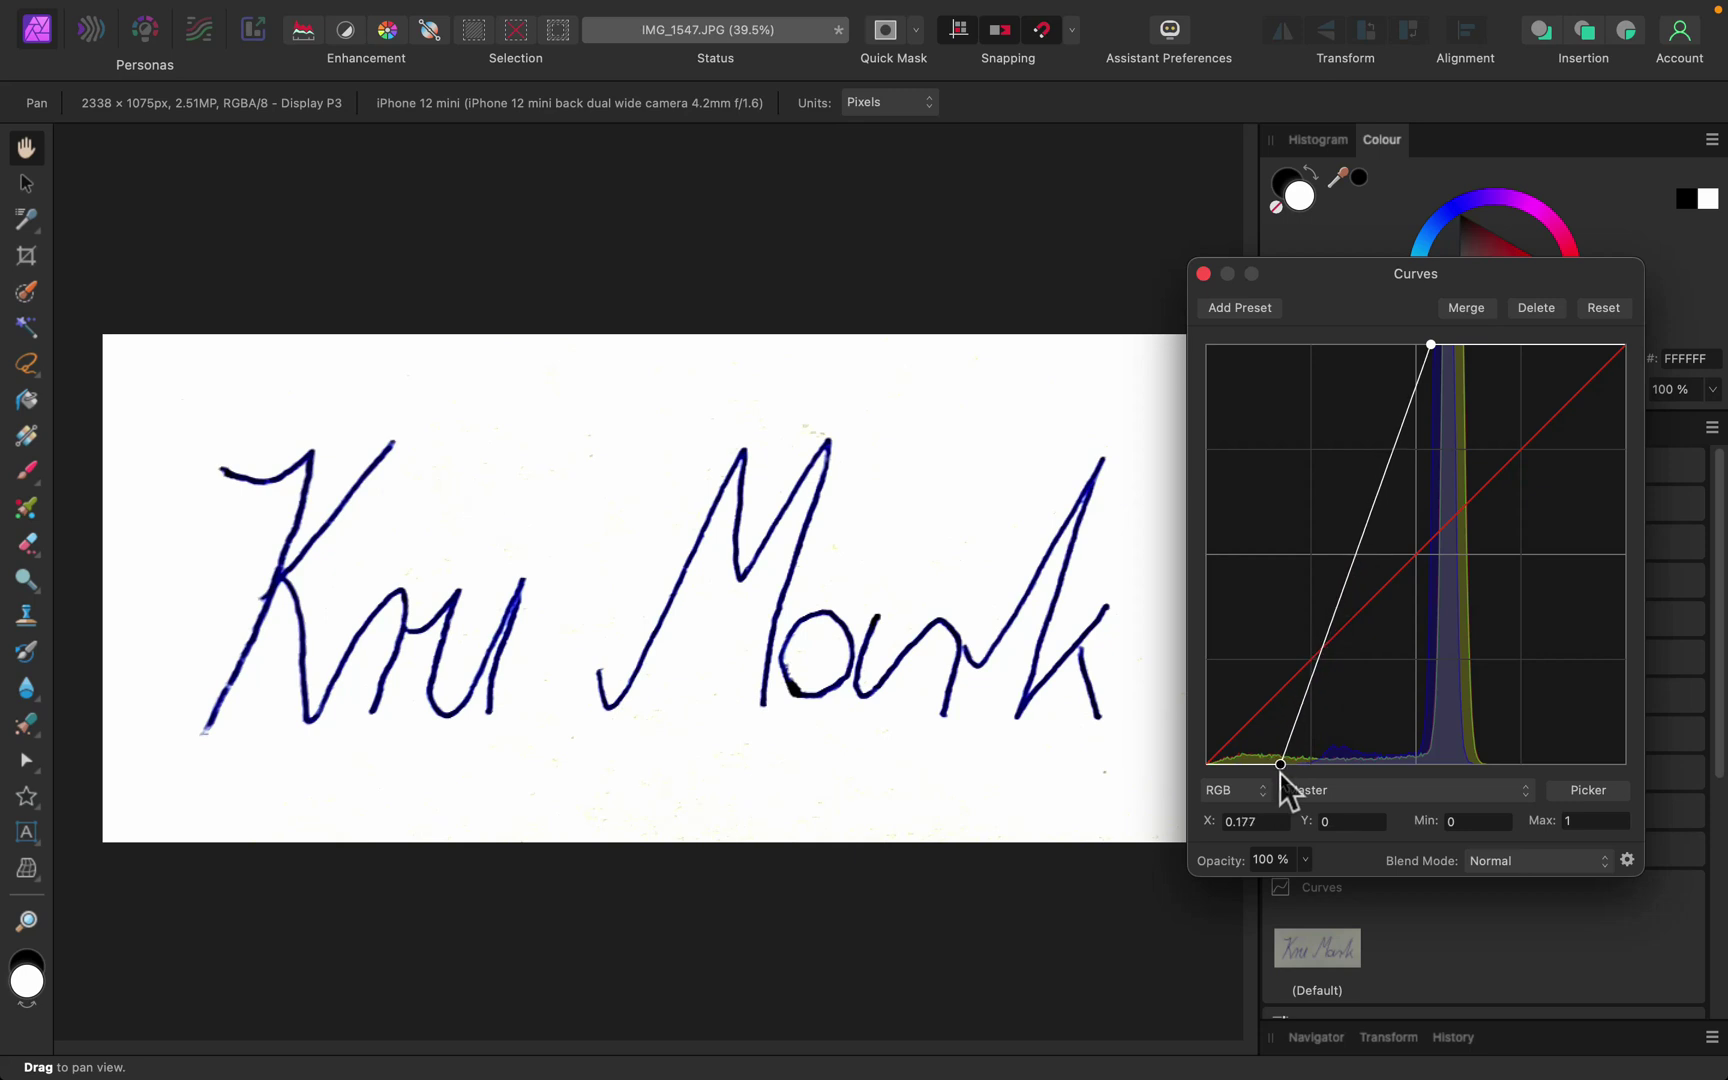
click(1466, 307)
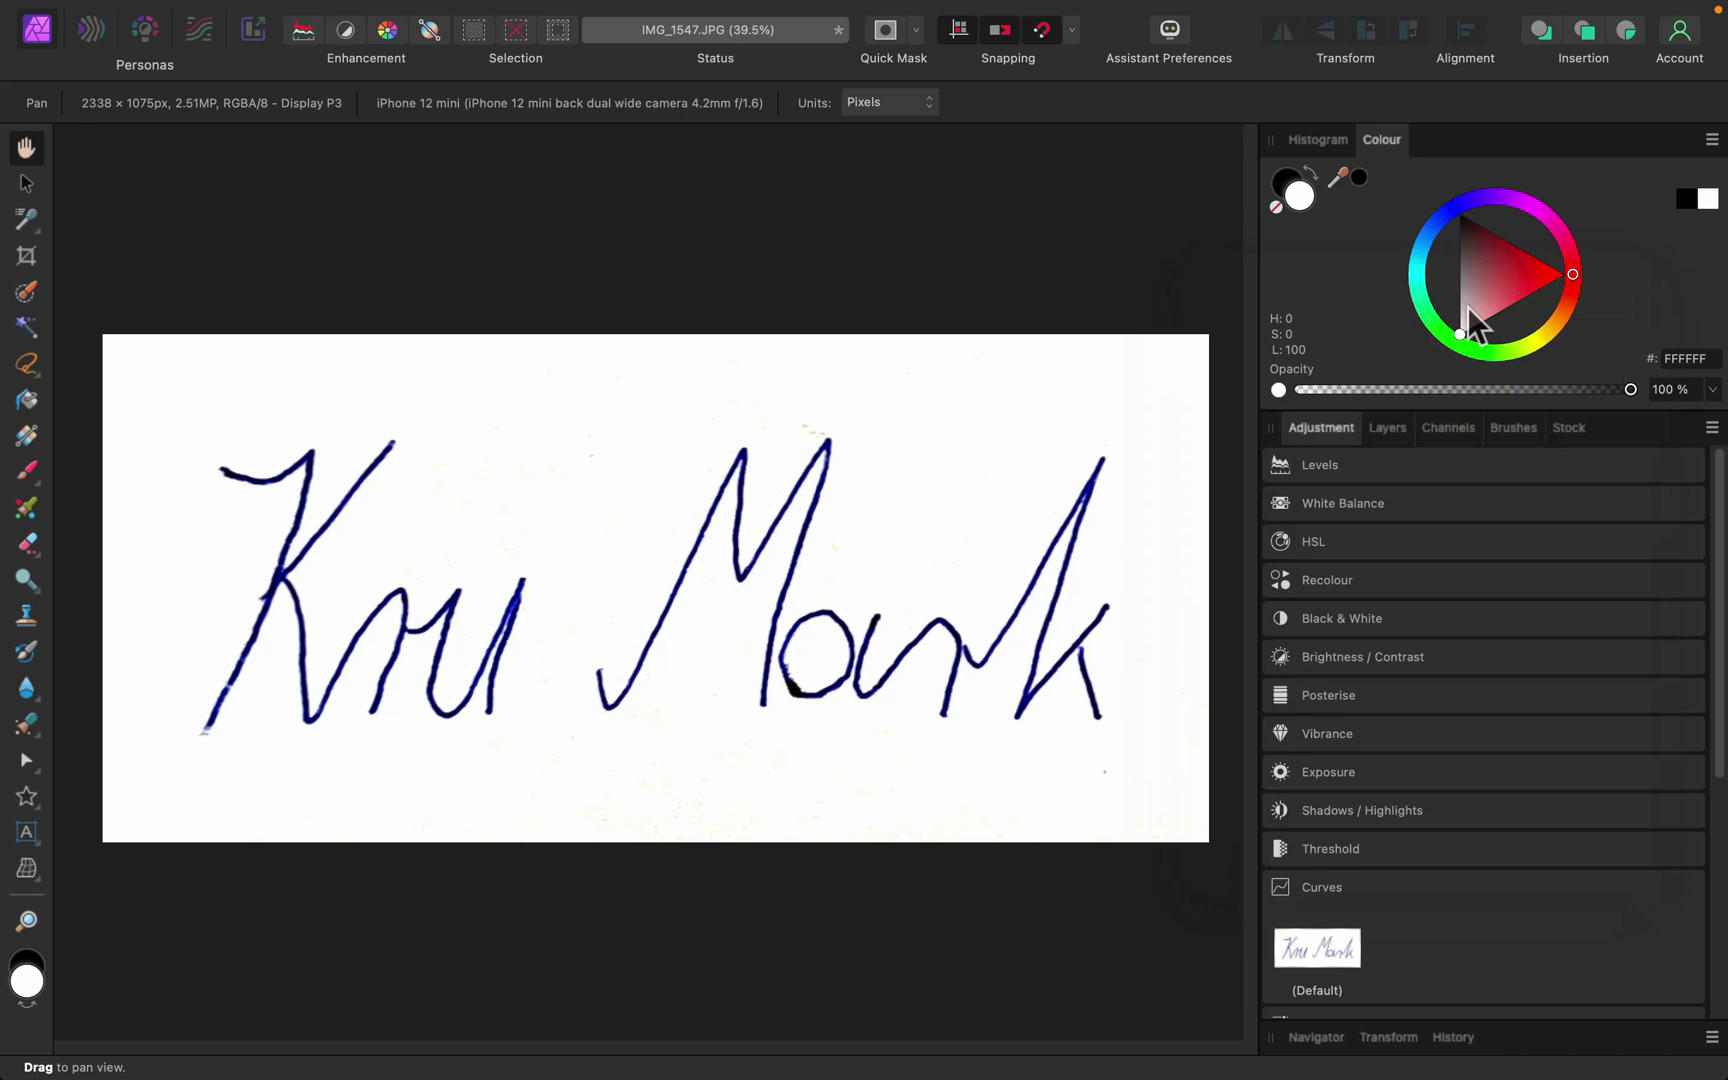
- Return to the Layers panel and open Select Sampled Colour from the Select menu
click(1389, 430)
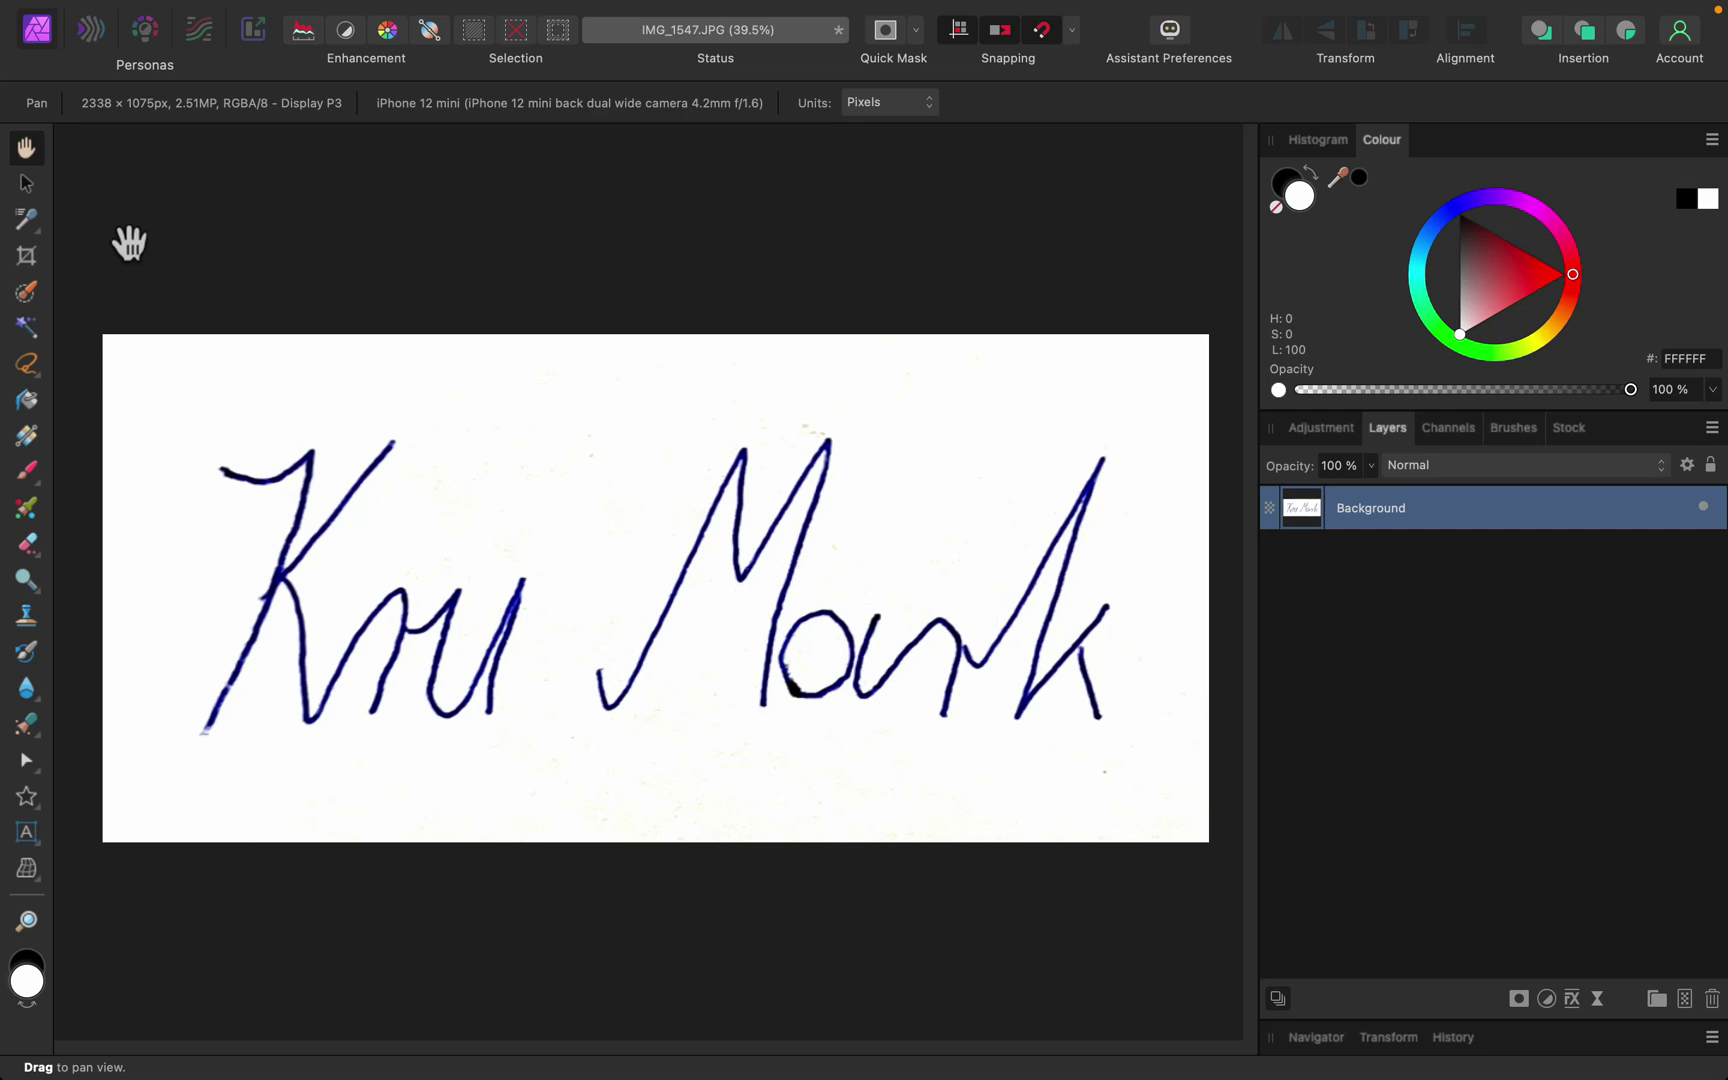
mouse_move(312, 12)
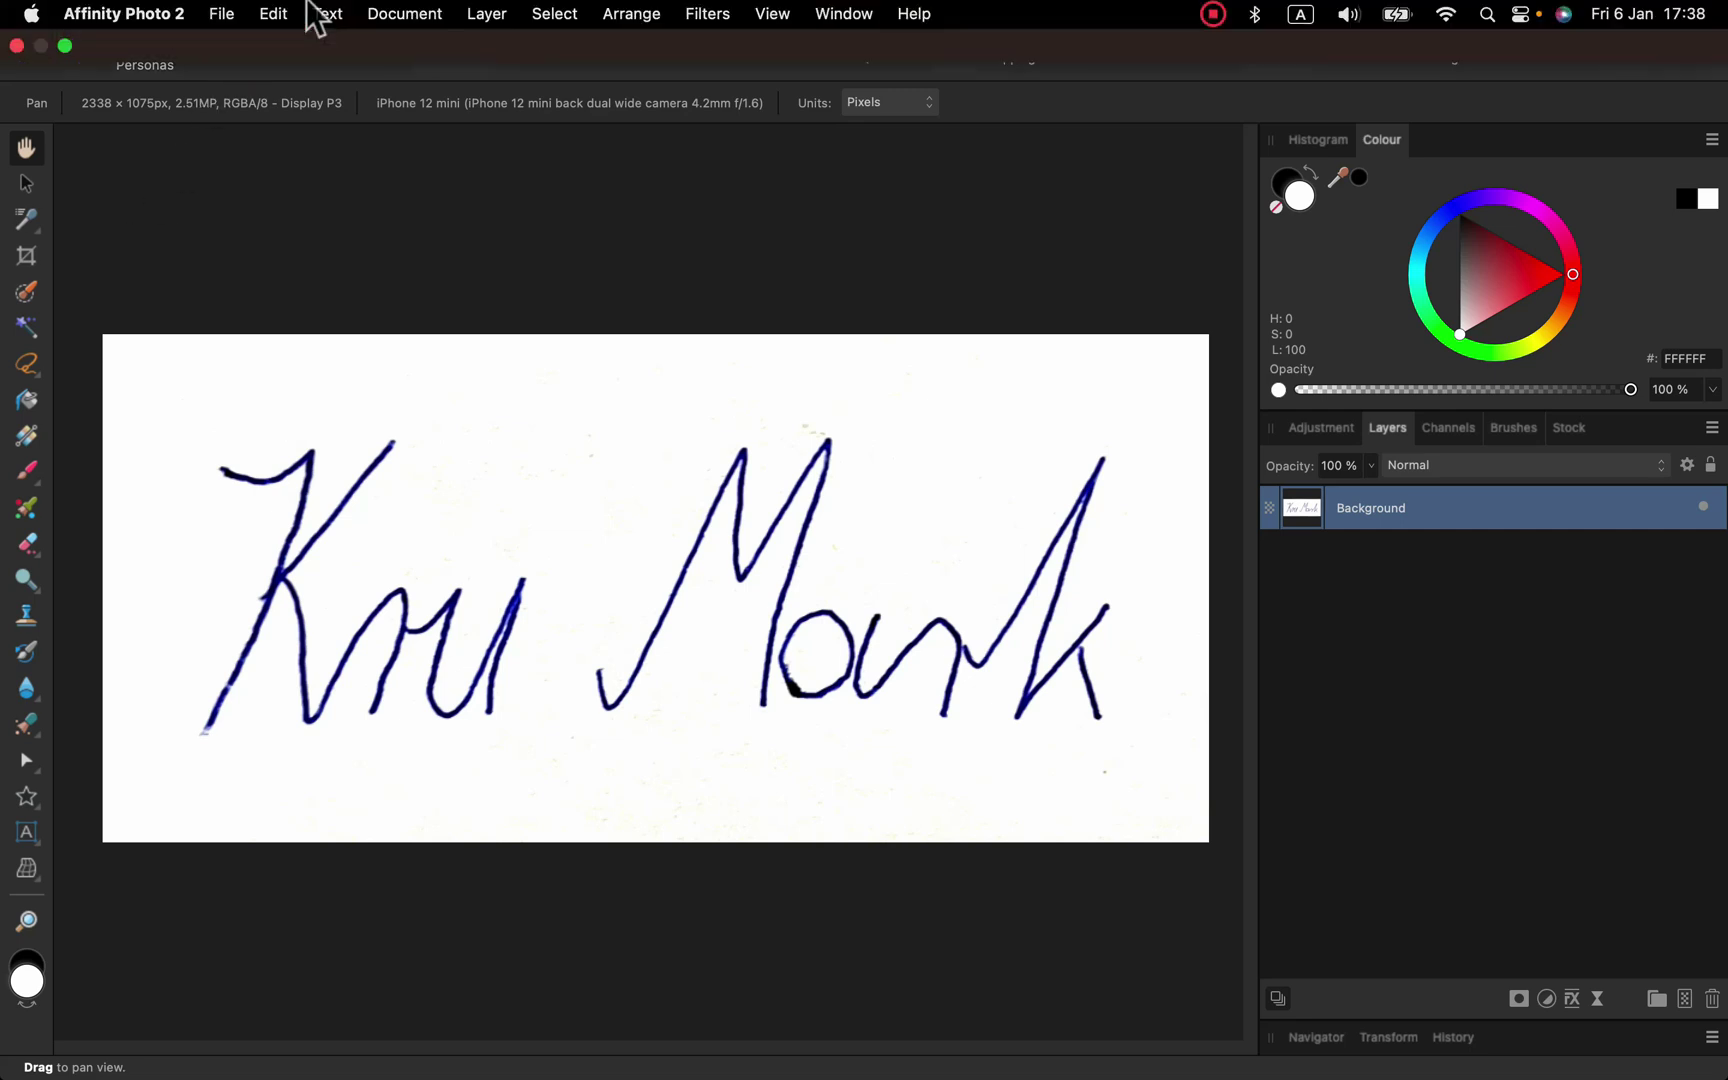
click(572, 14)
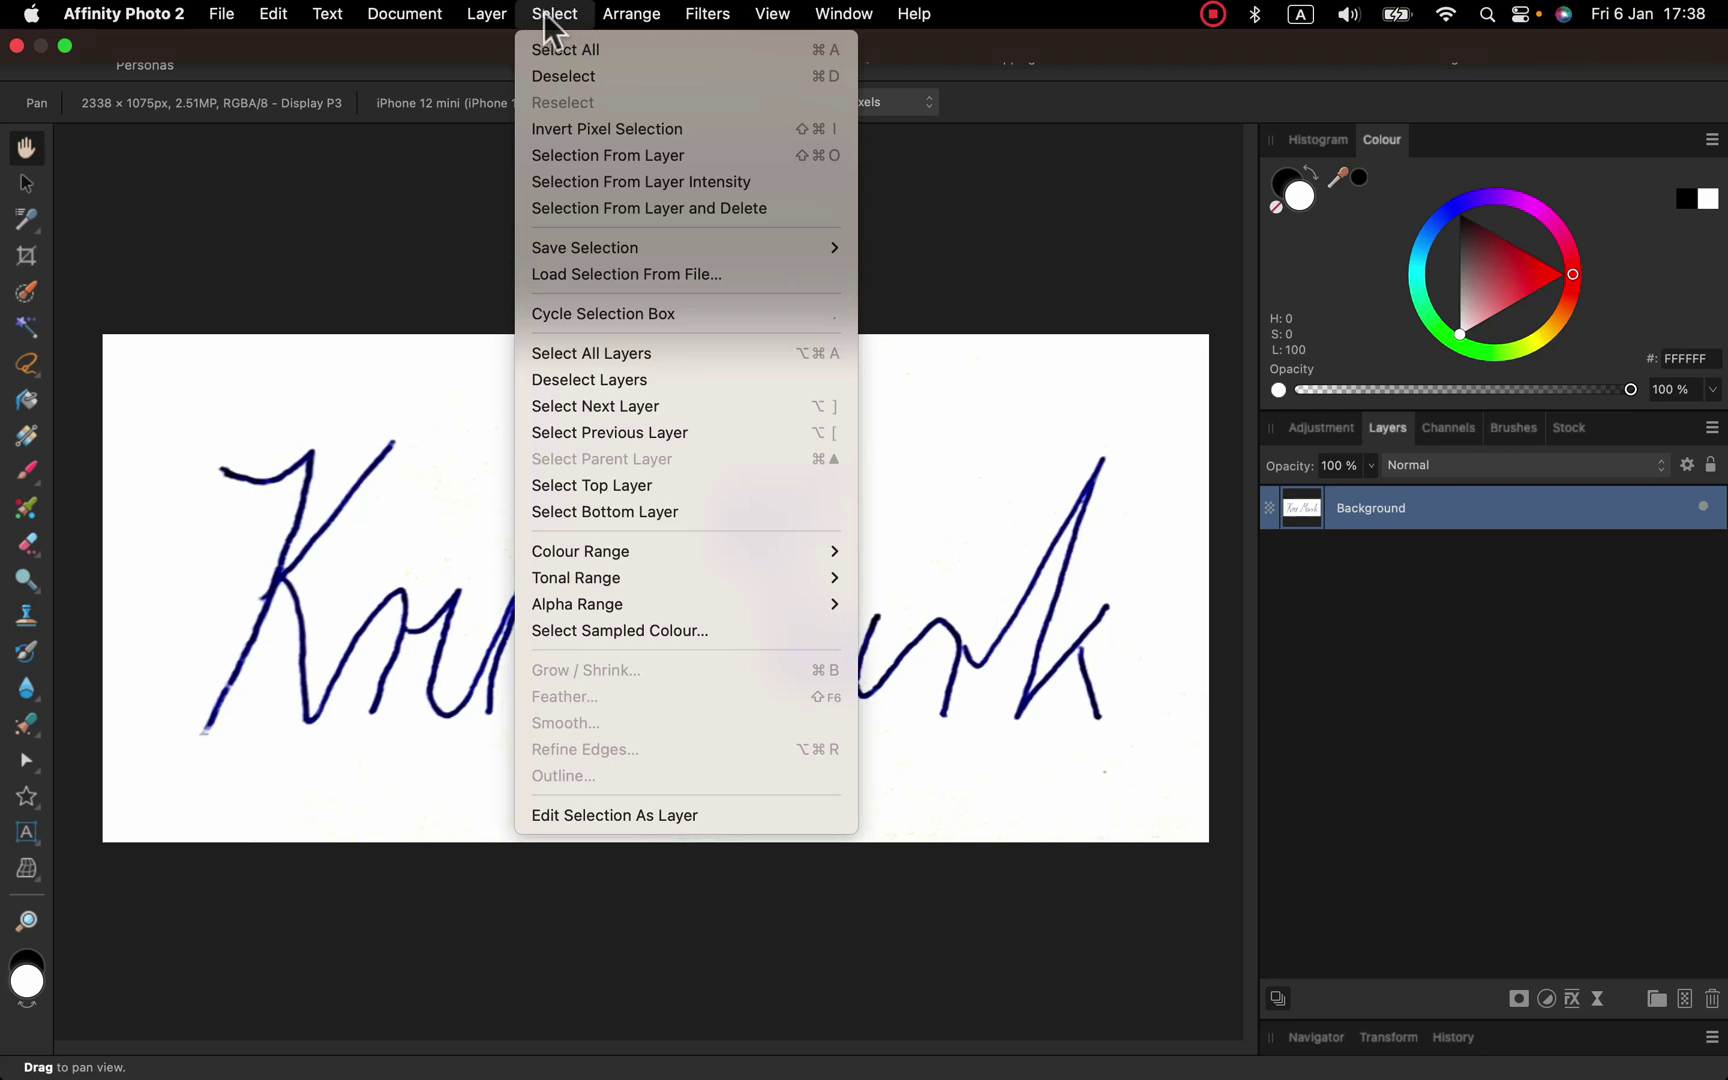
mouse_move(610, 550)
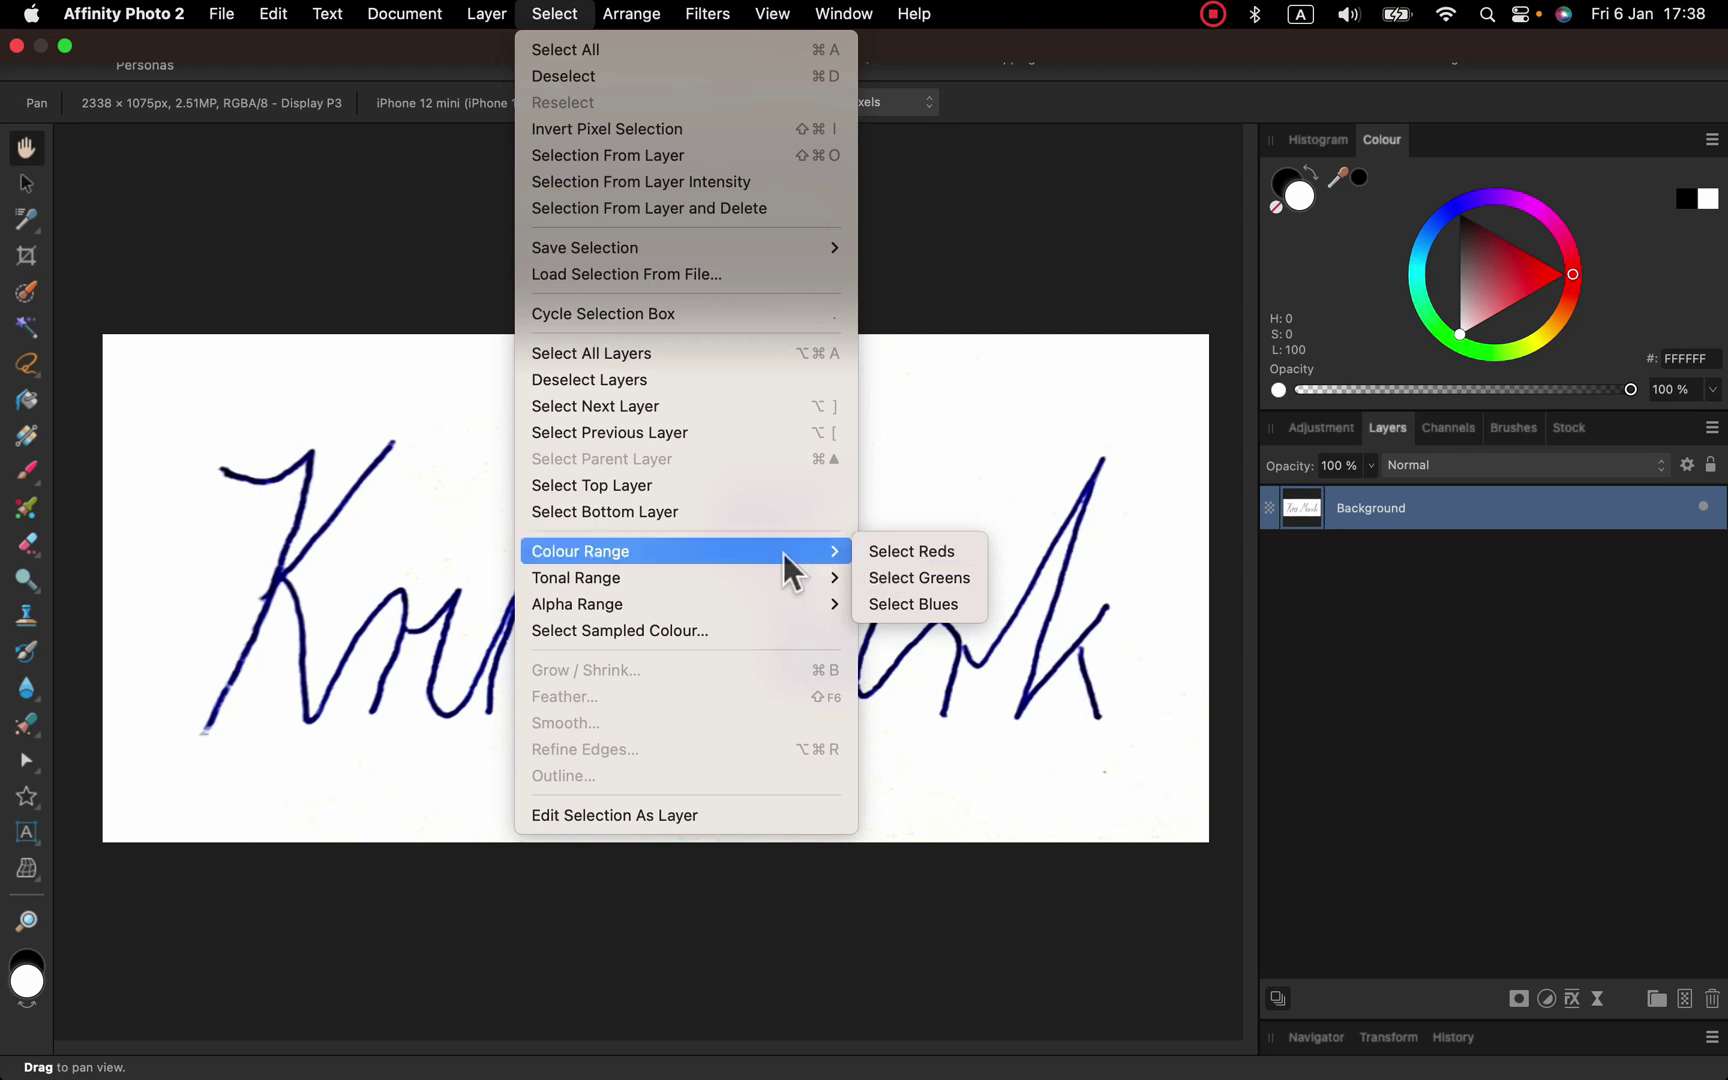
mouse_move(776, 603)
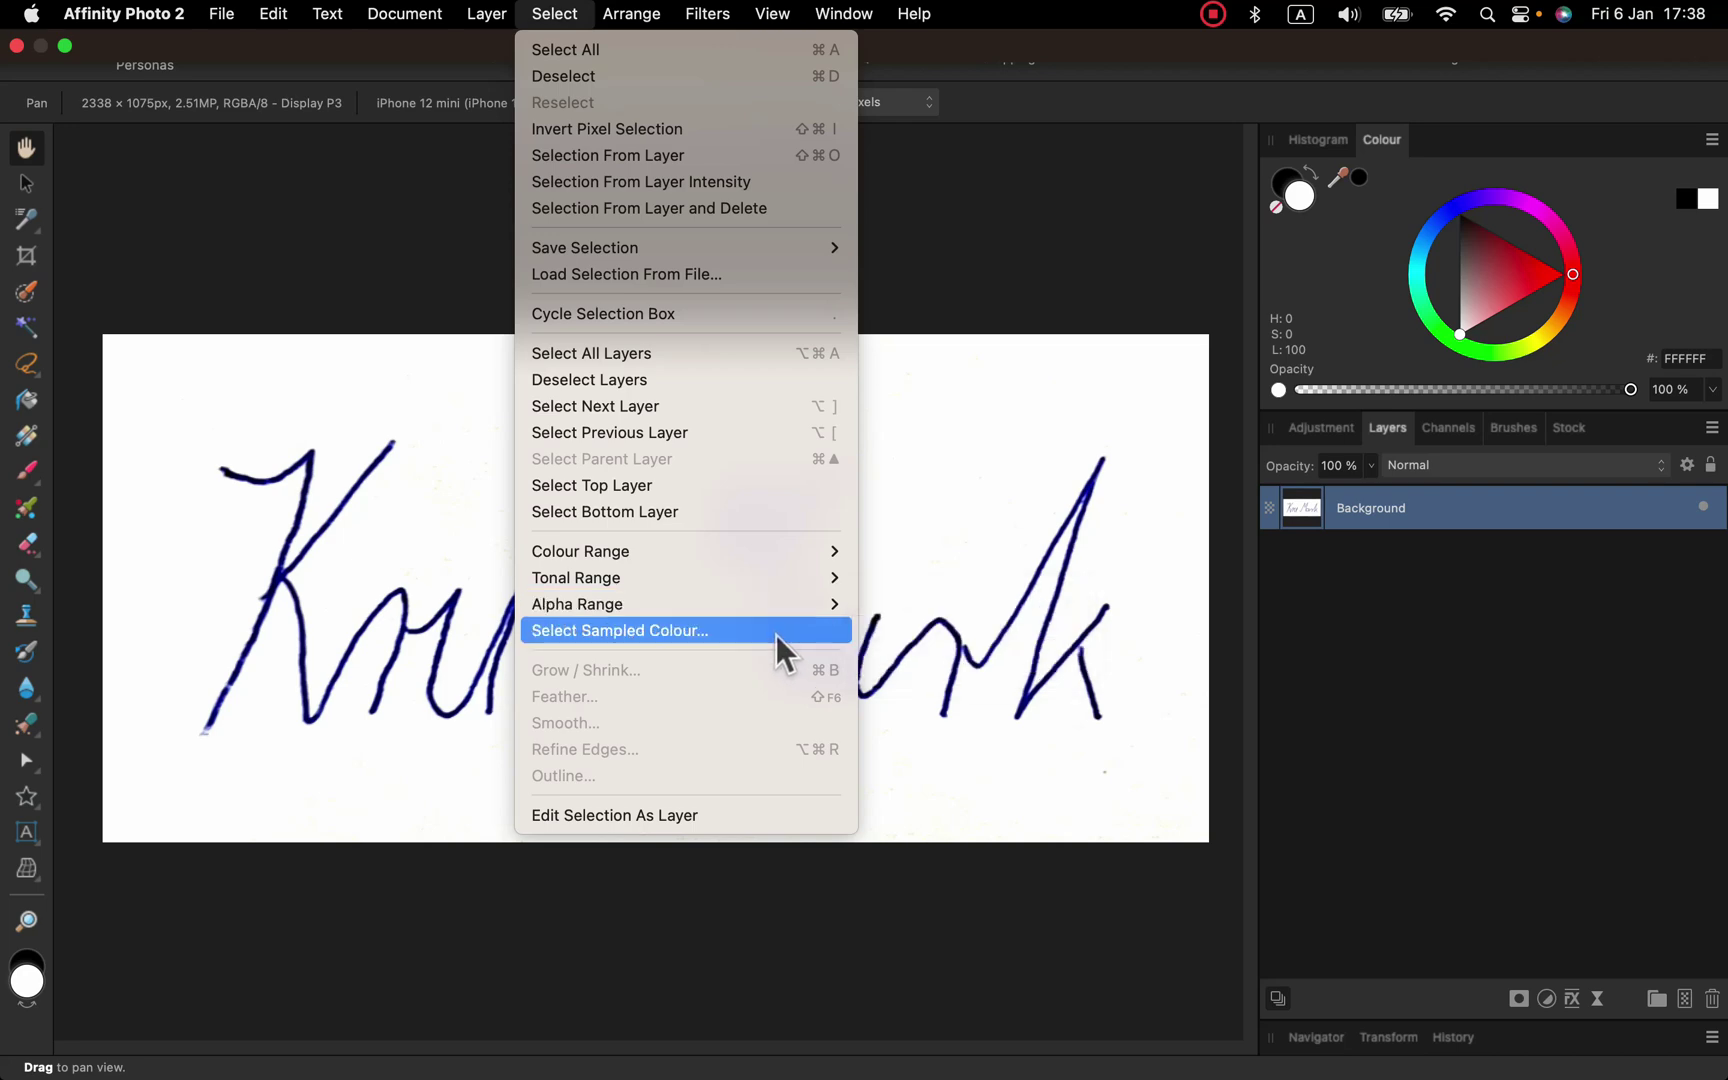
click(776, 631)
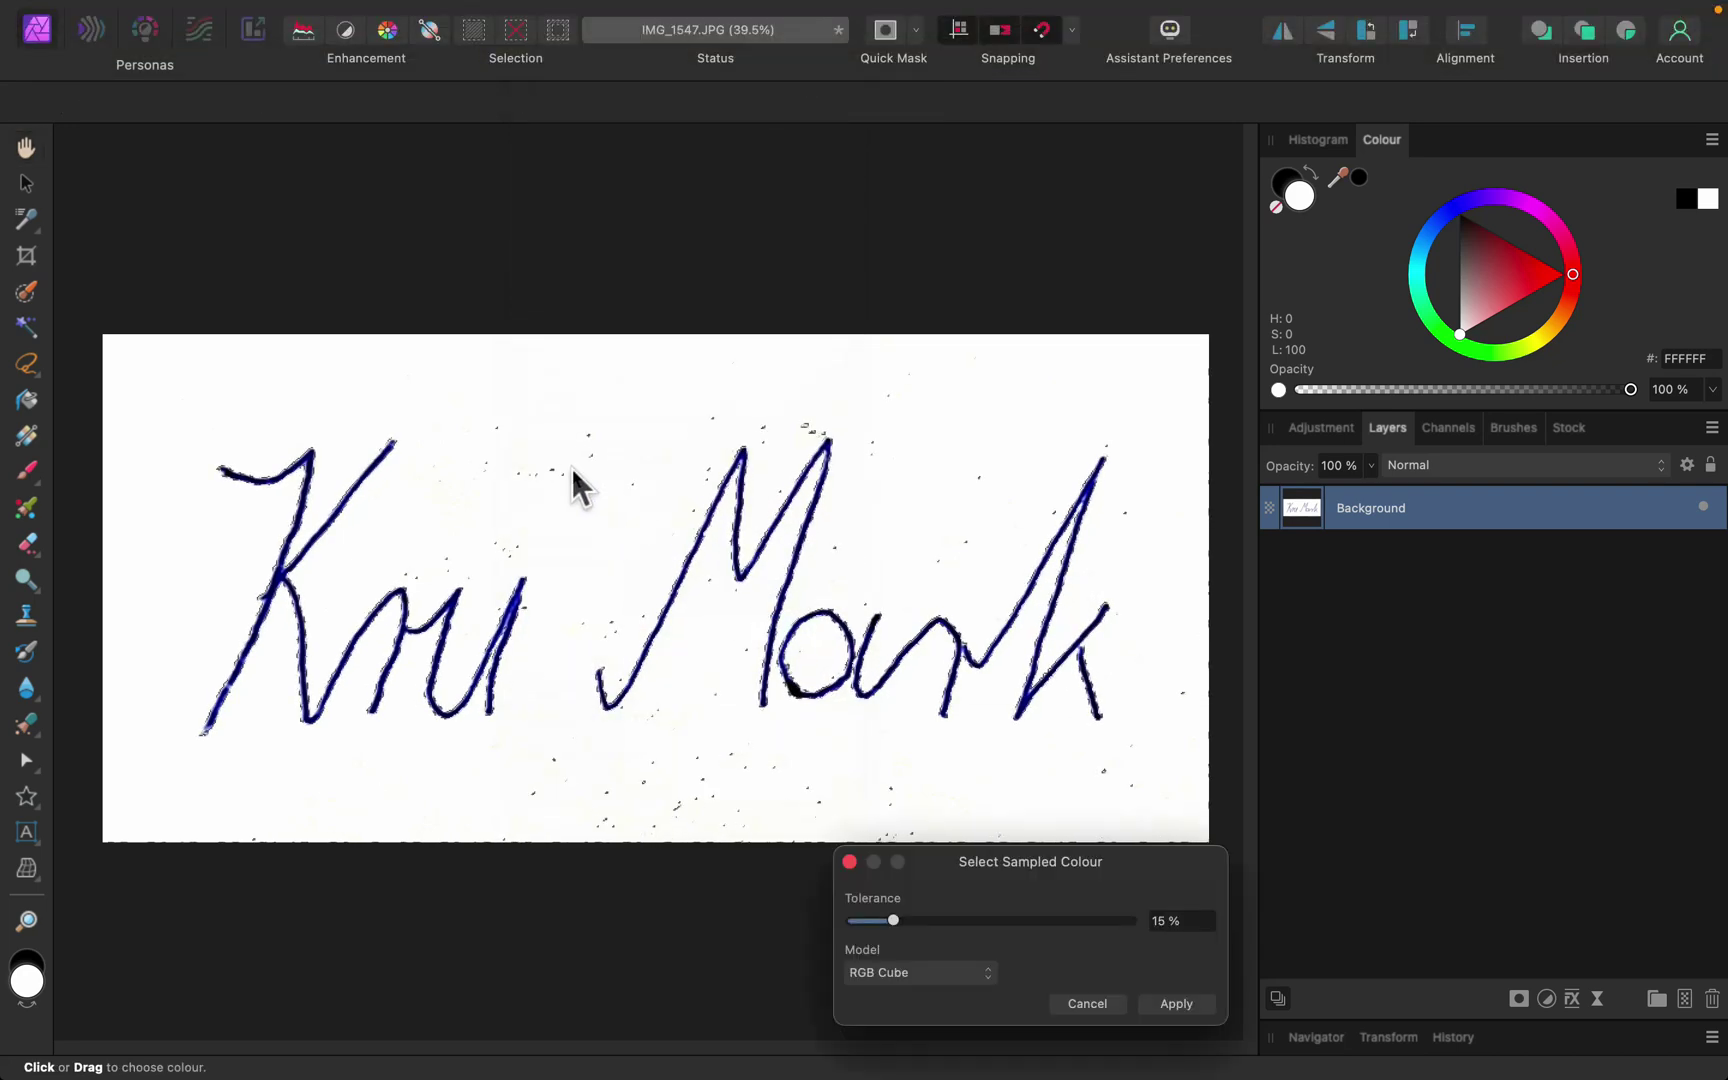
- Sample the white paper and apply the colour selection at 54% tolerance
click(597, 505)
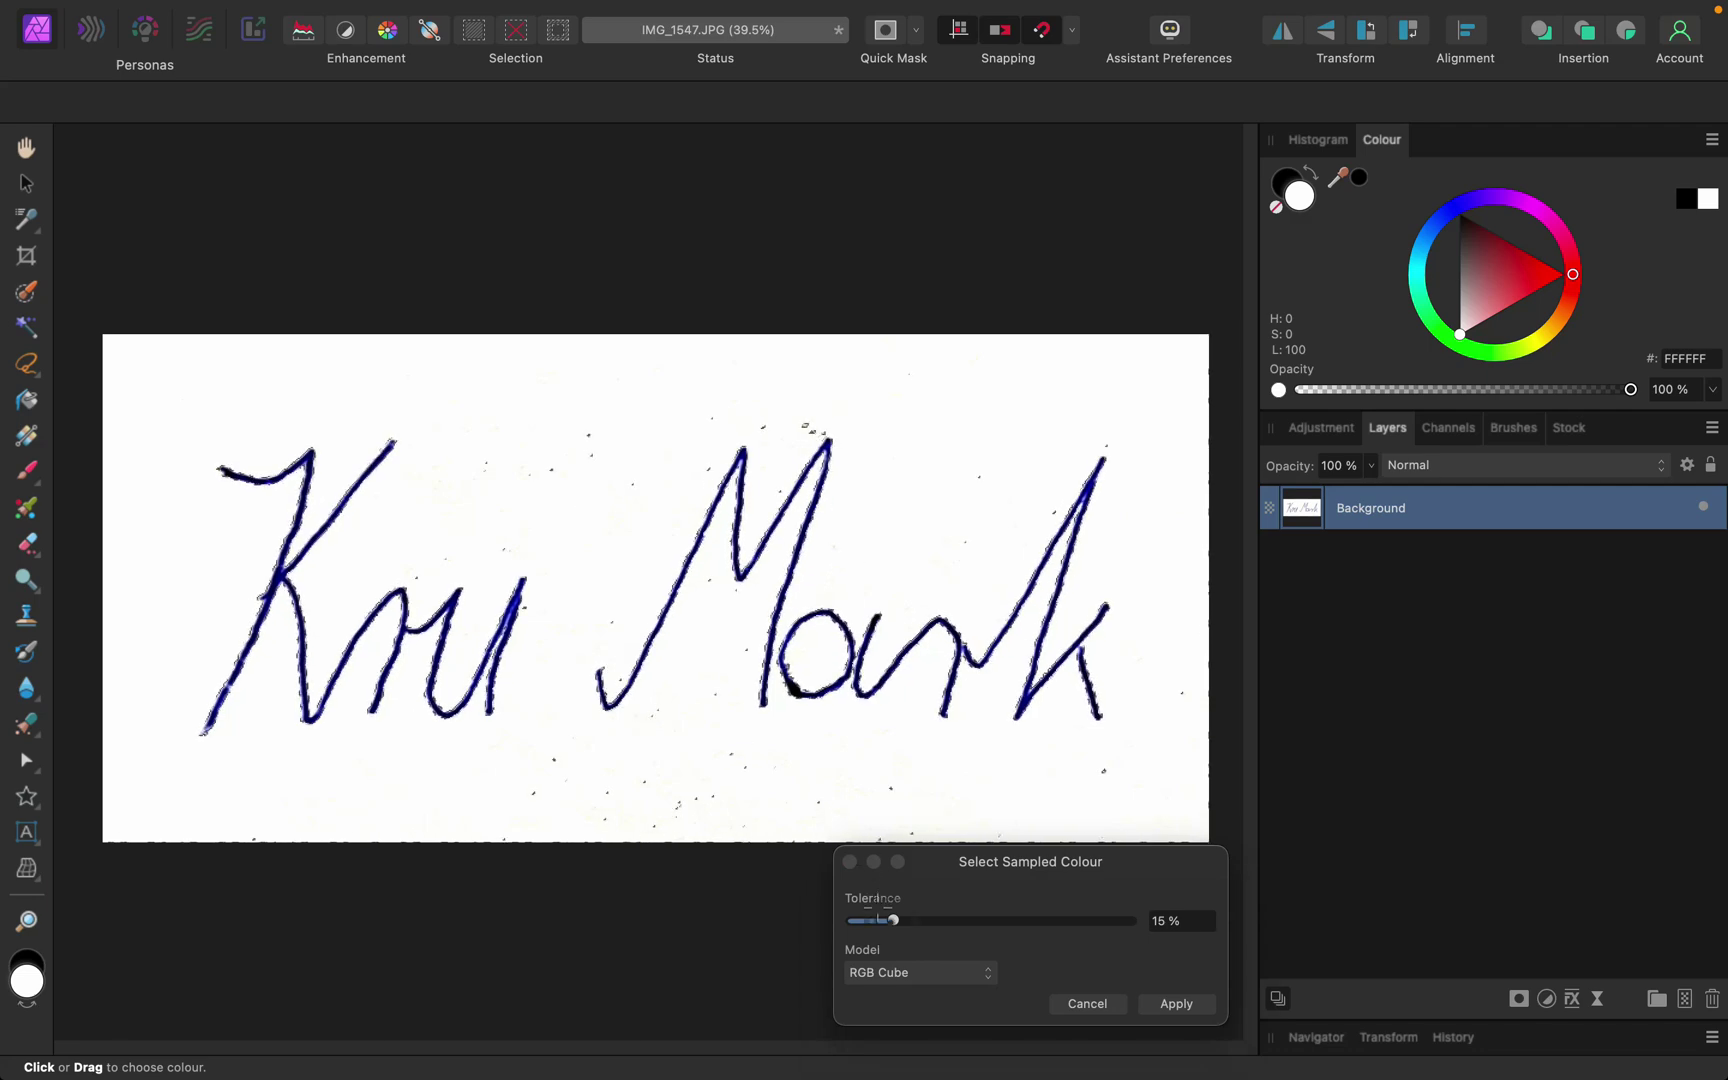
mouse_move(879, 914)
mouse_down()
mouse_move(1118, 928)
mouse_move(846, 925)
mouse_move(960, 925)
mouse_up()
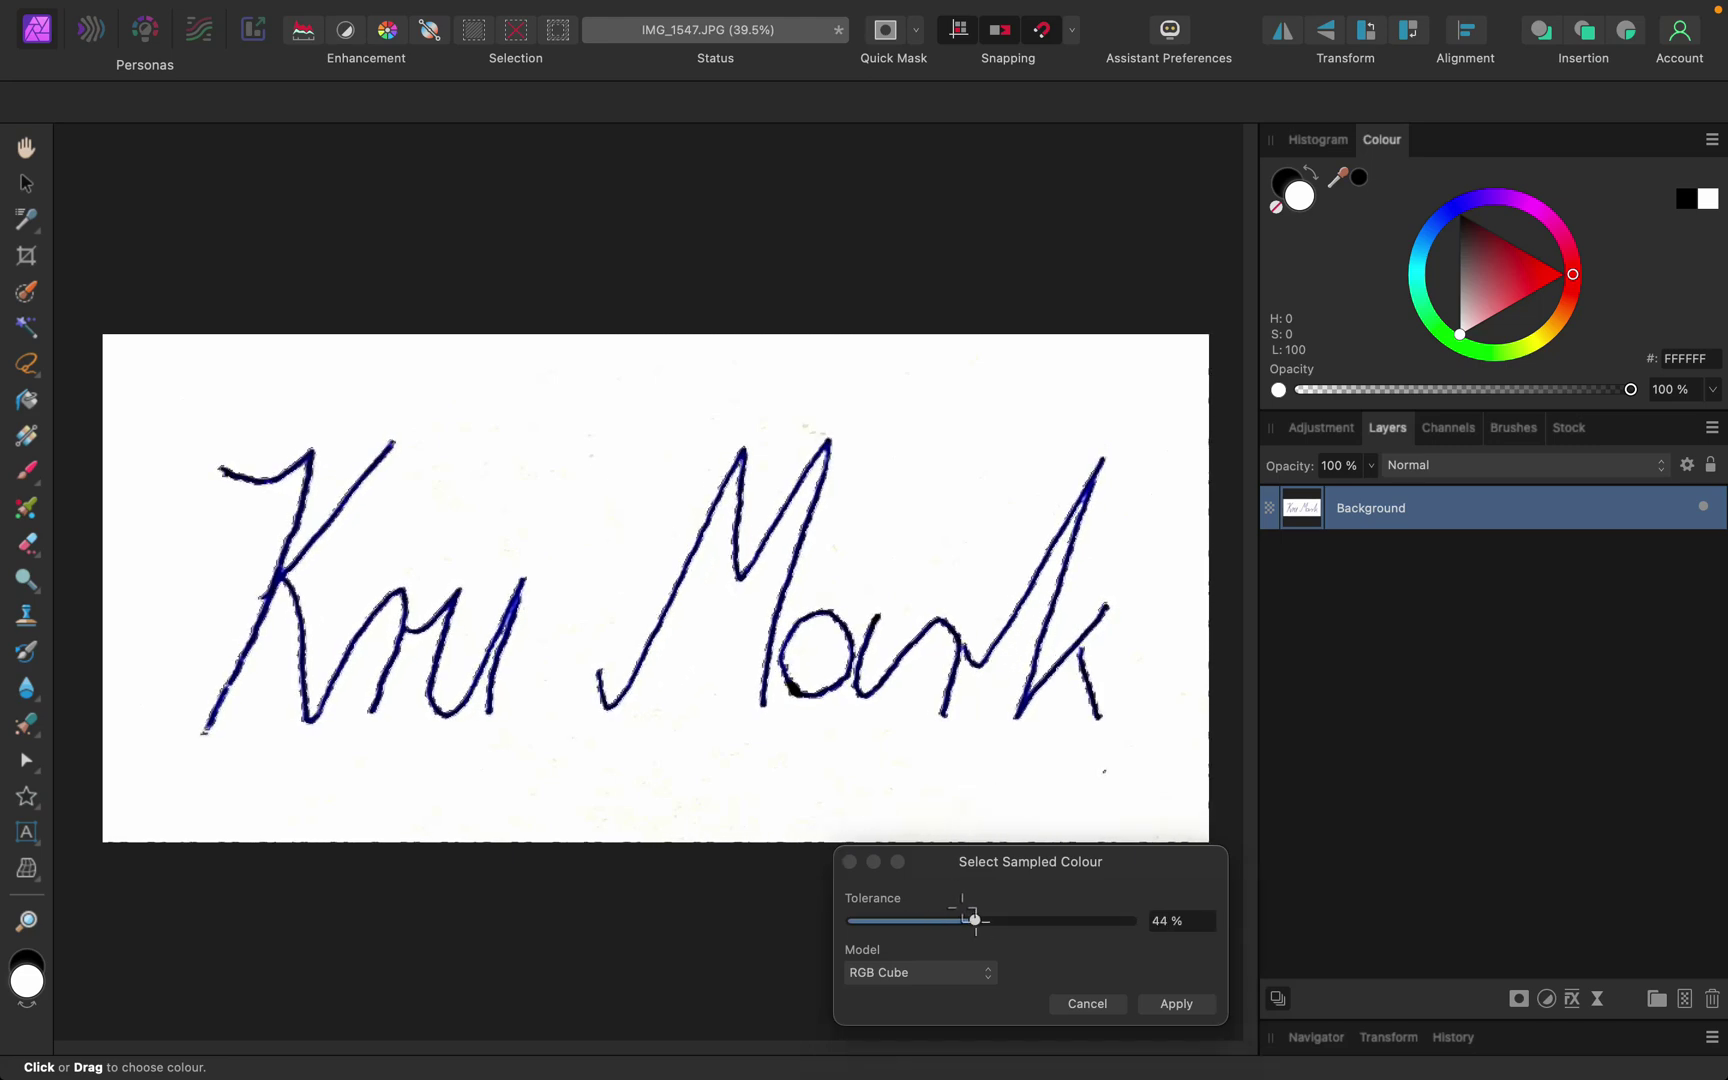
mouse_move(962, 910)
mouse_down()
mouse_move(1112, 903)
mouse_move(942, 890)
mouse_up()
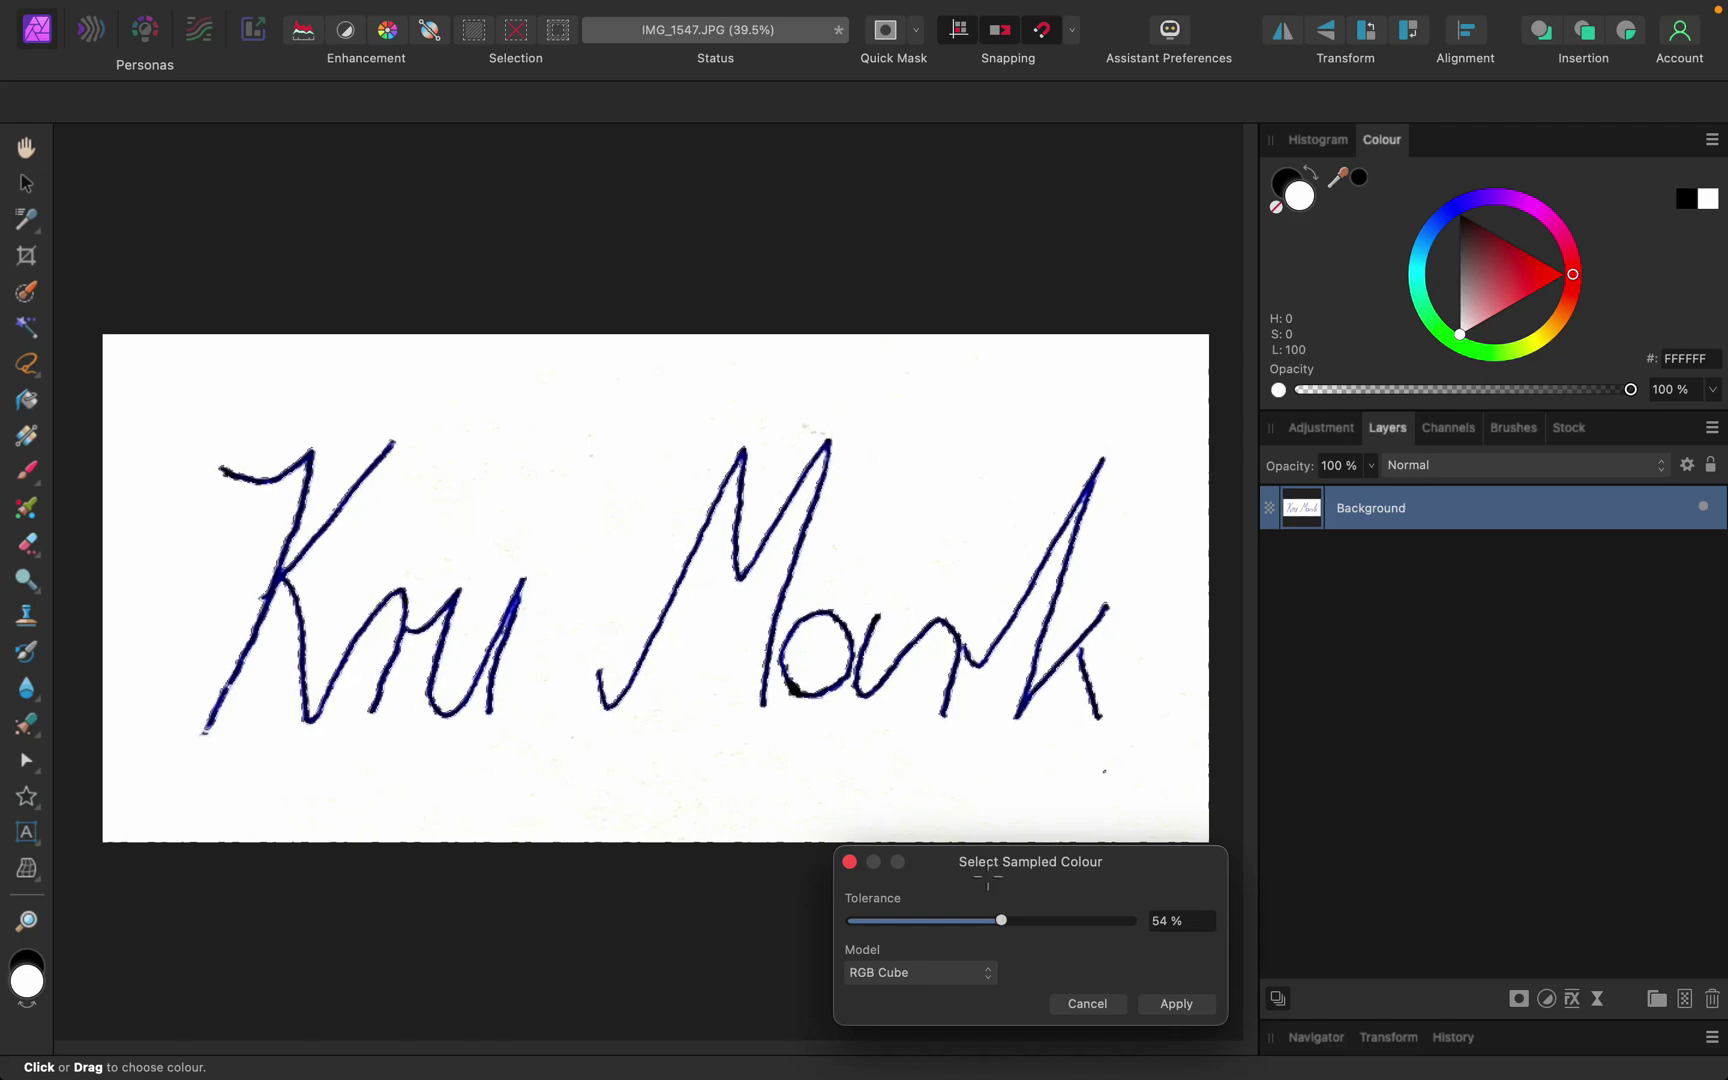
click(1180, 1004)
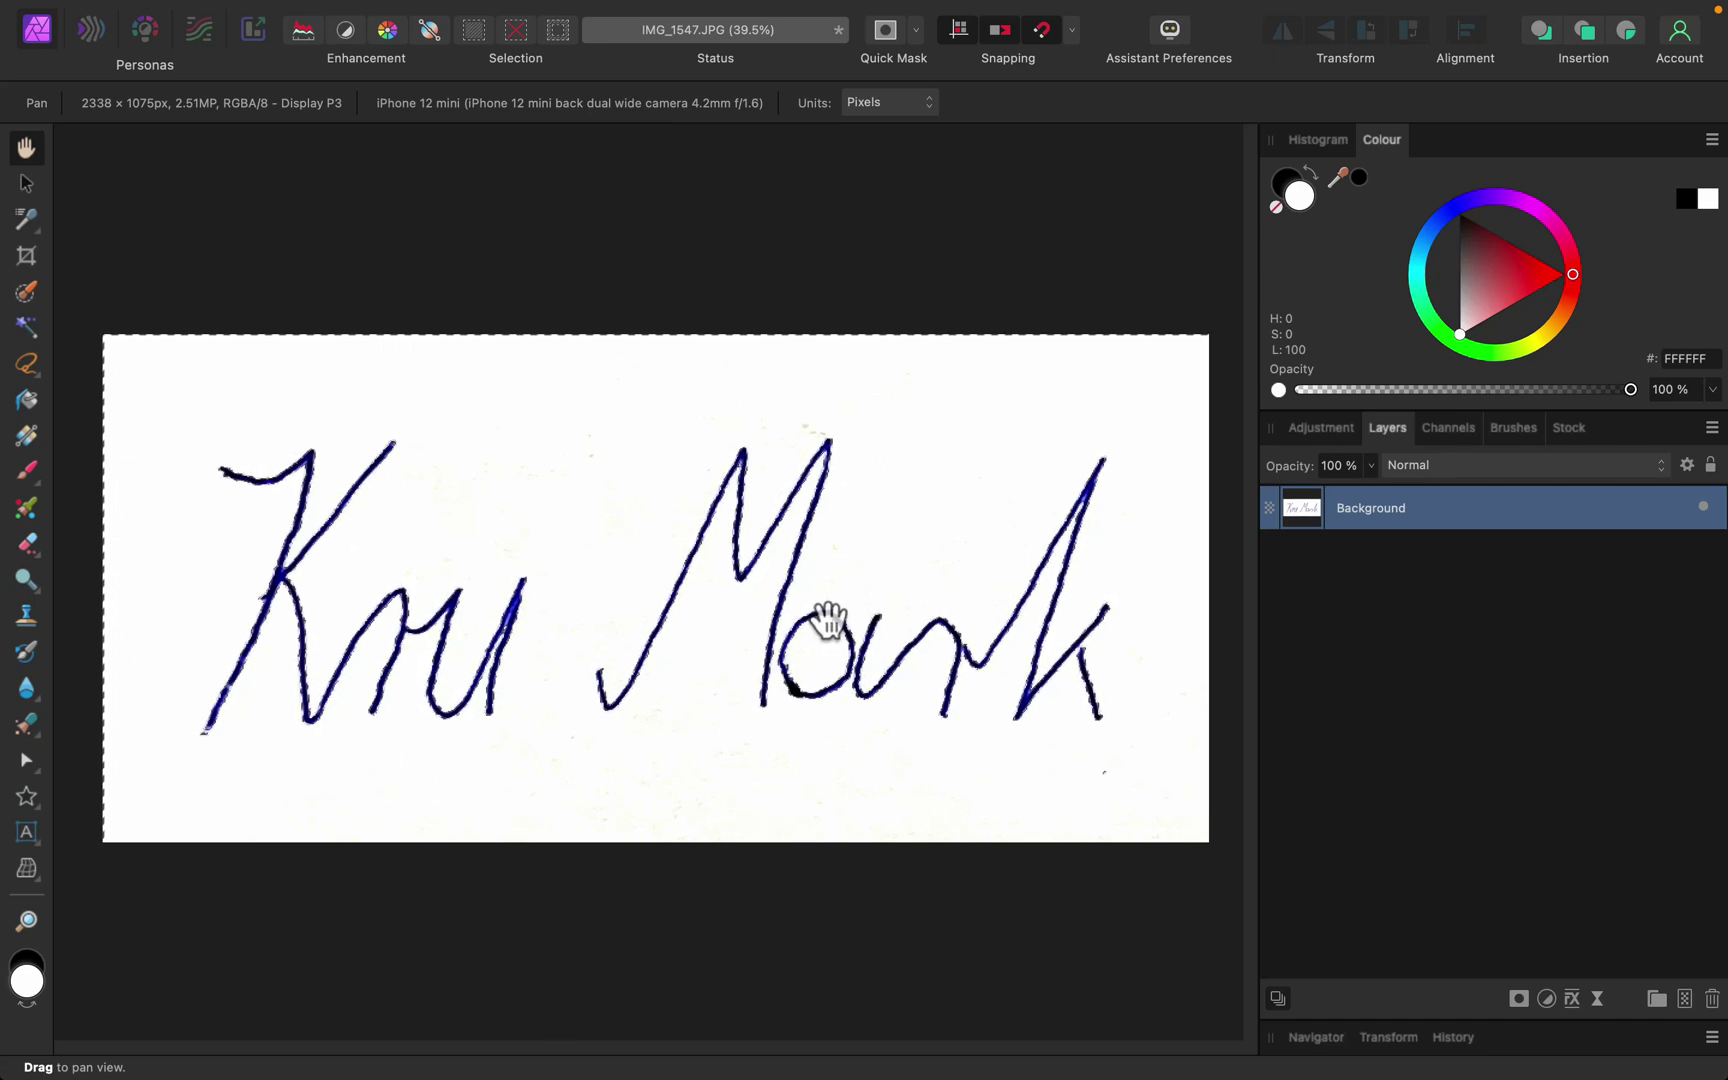
- Invert the selection onto the signature strokes and hide the Background layer
click(538, 14)
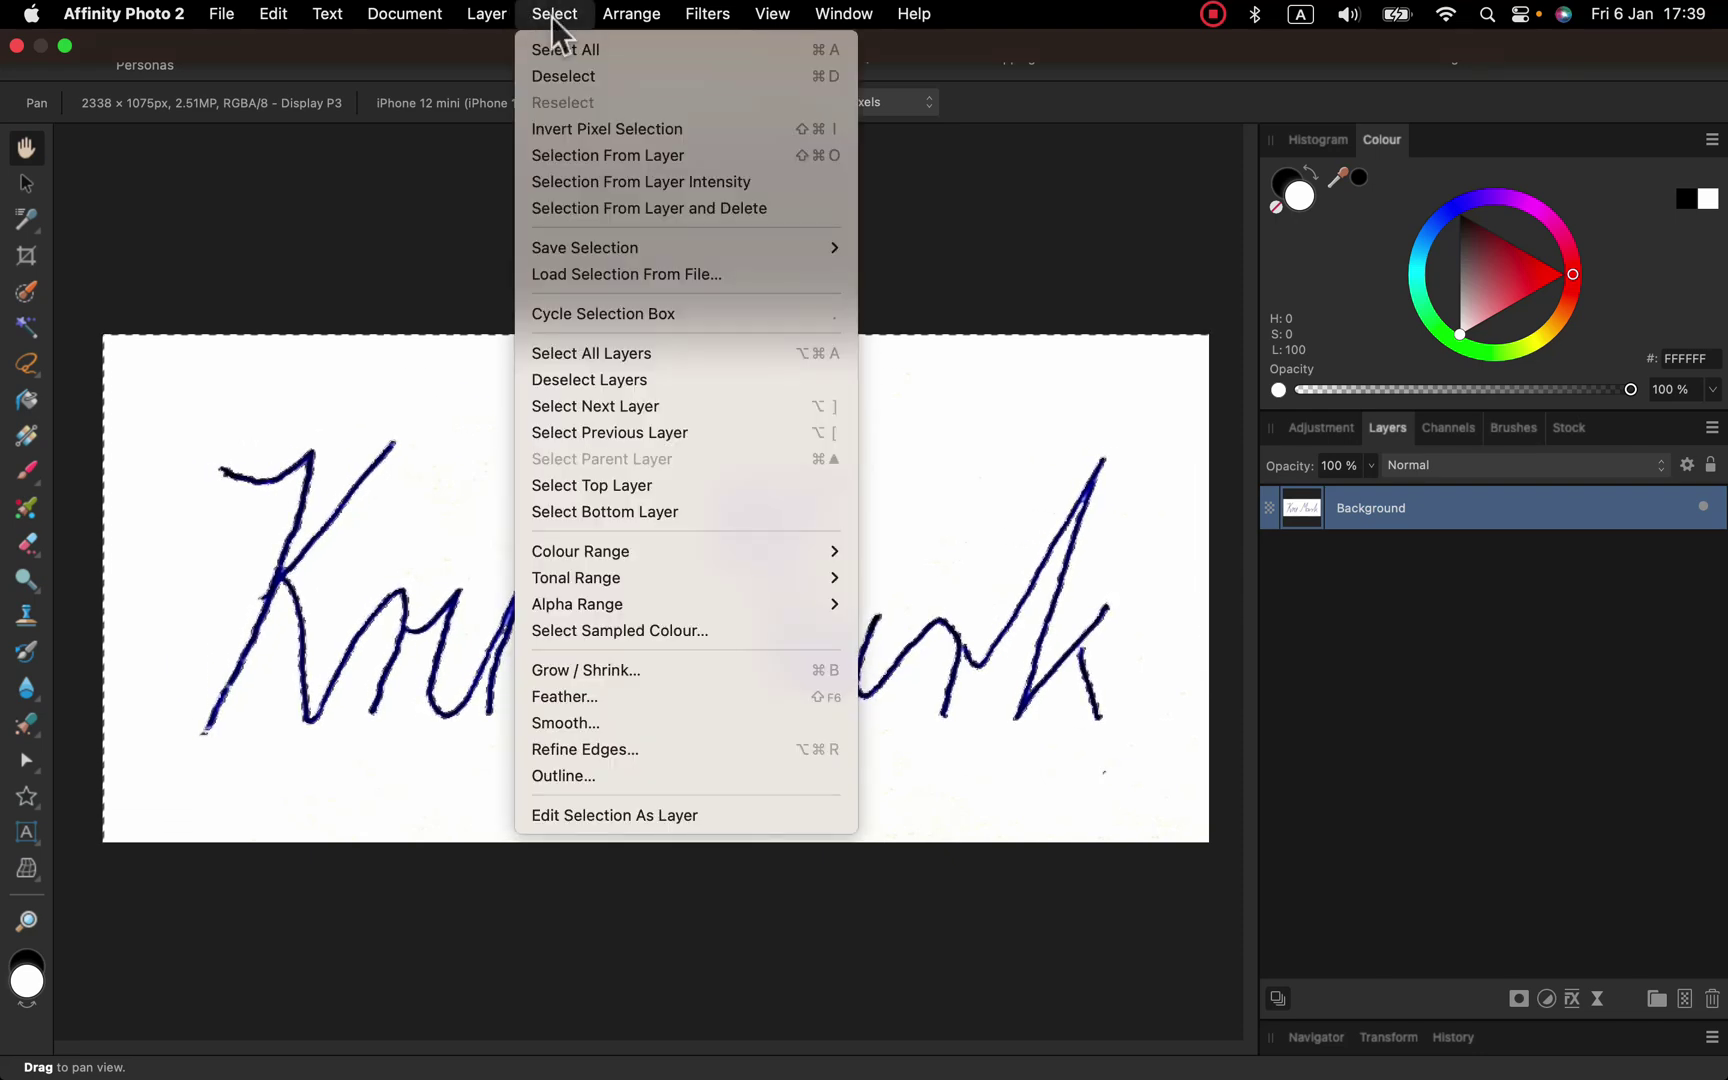
click(608, 128)
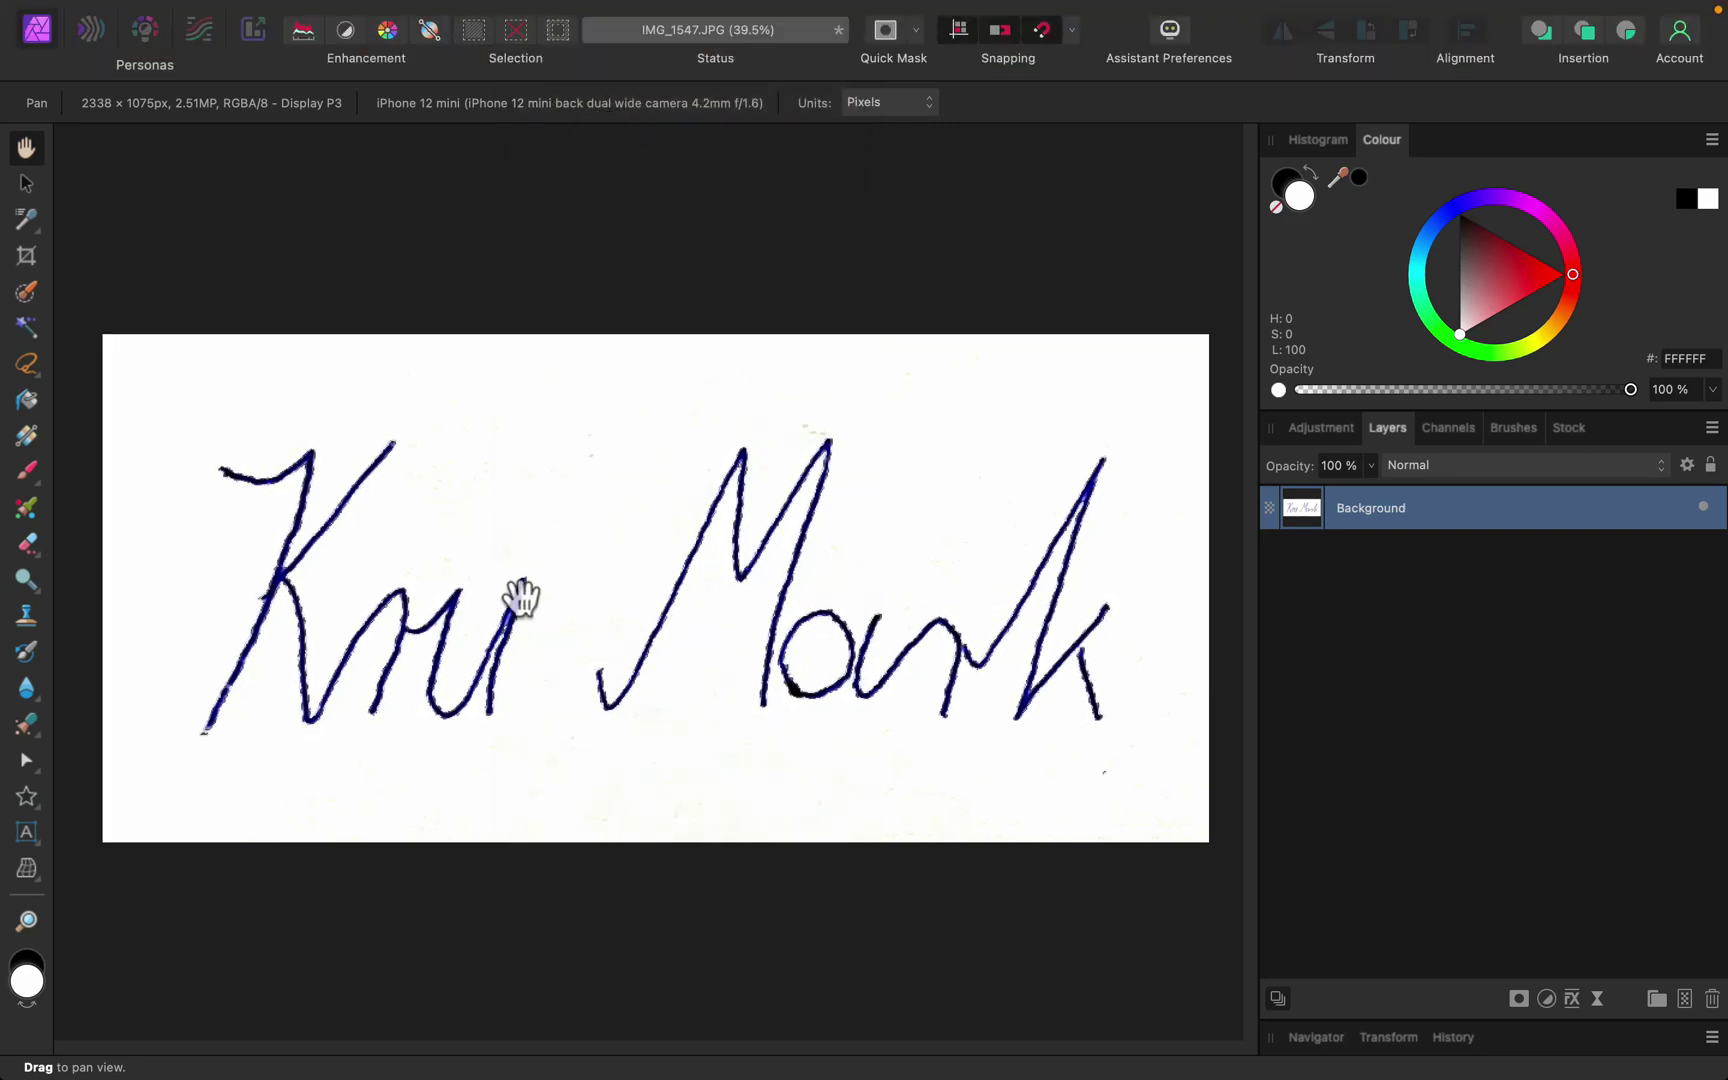
click(1703, 506)
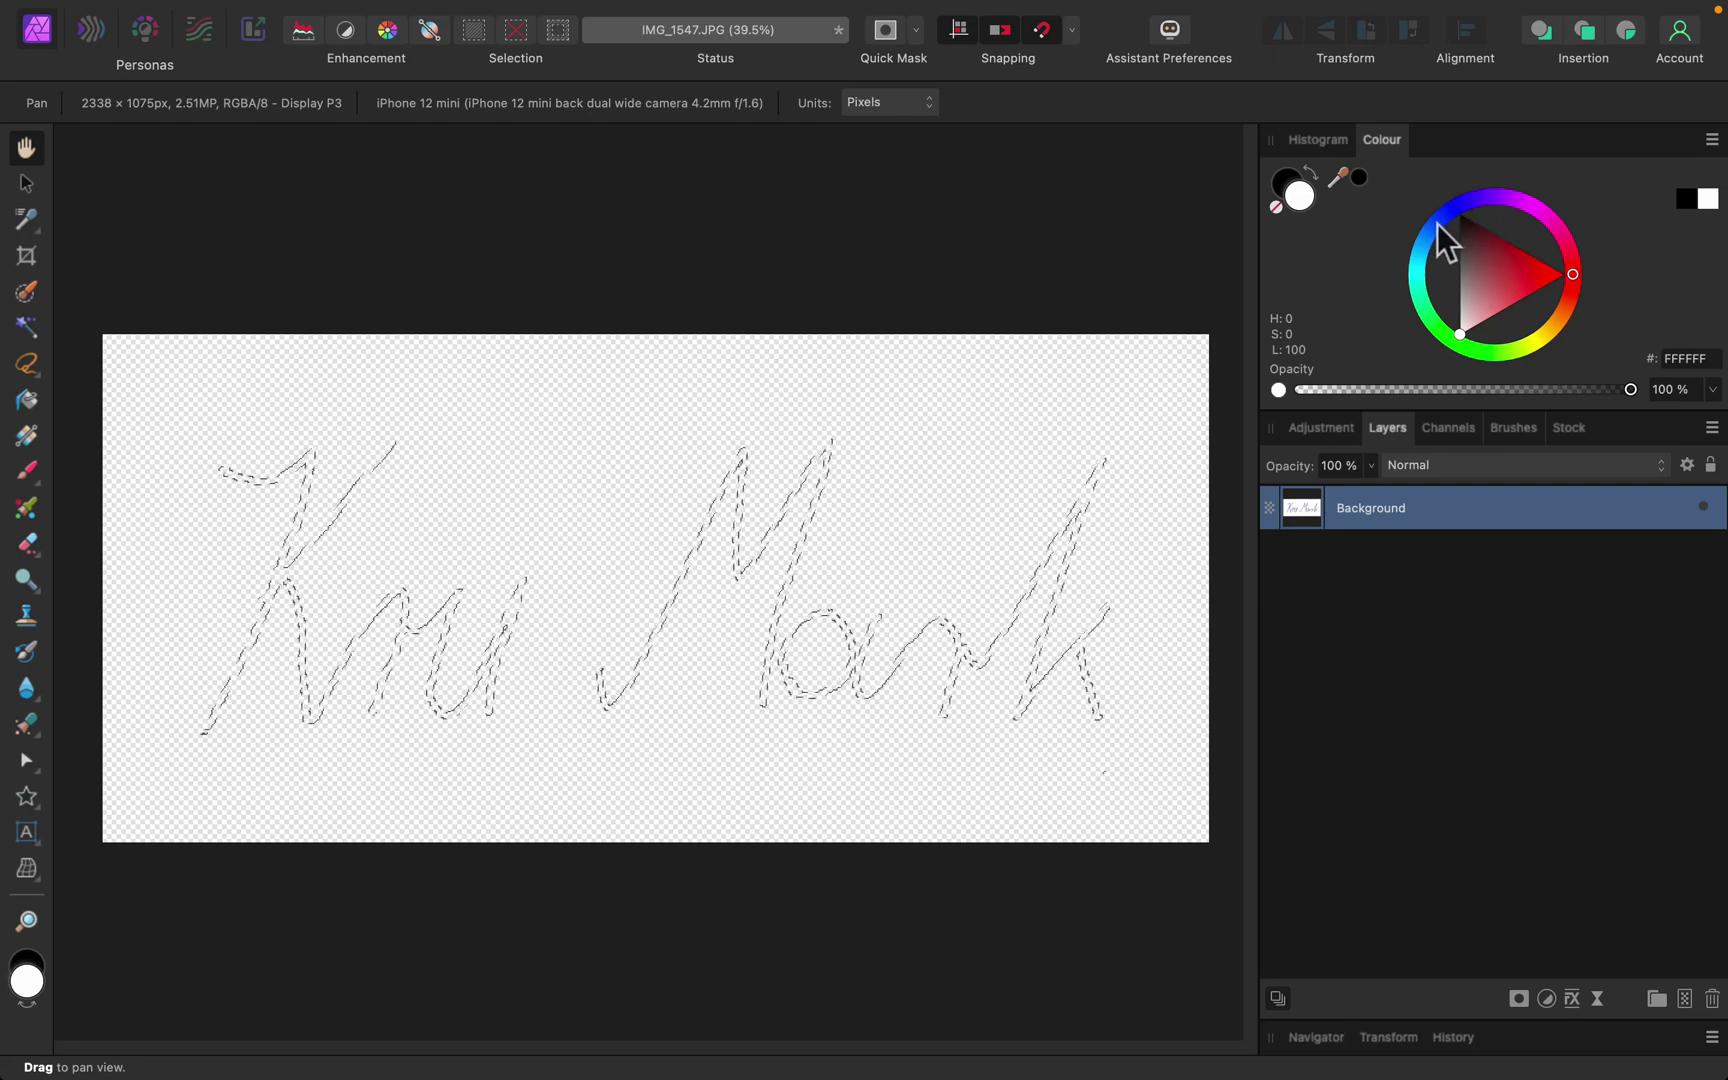
- Set the colour to dark blue 262B67, choose the Flood Fill Tool and add a new Pixel layer
drag(1435, 226, 1477, 297)
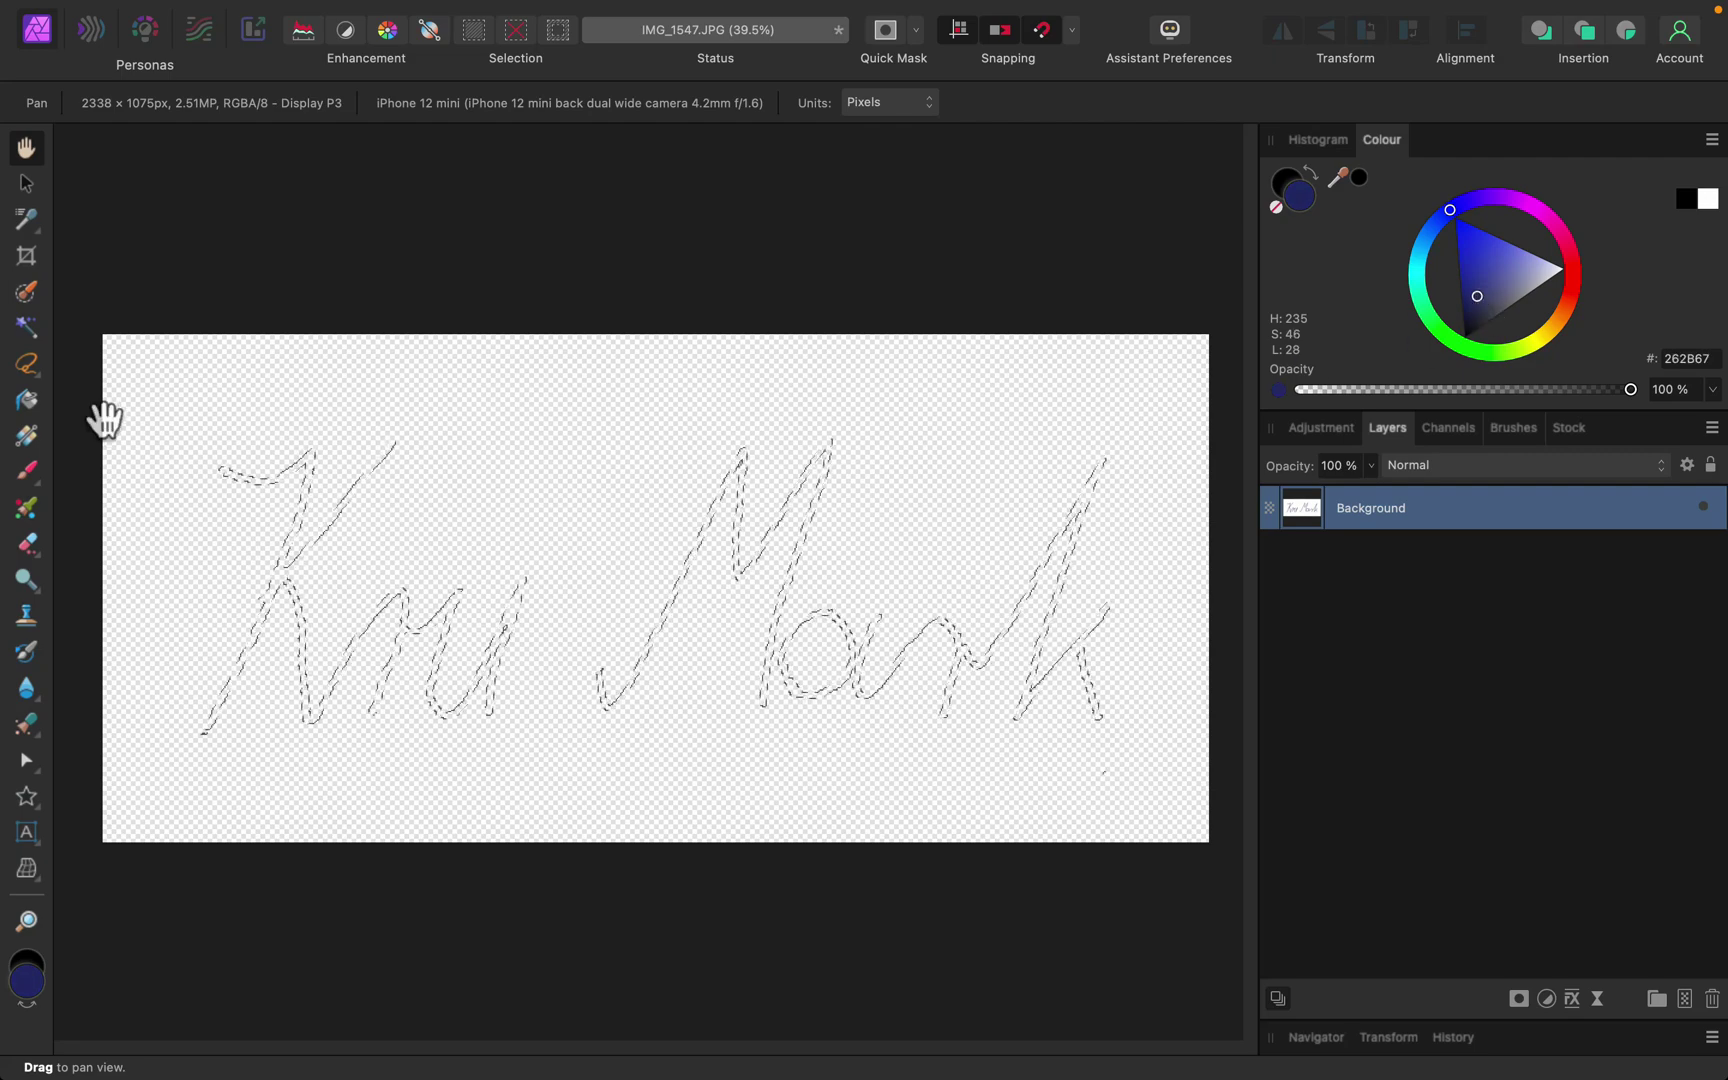
click(25, 403)
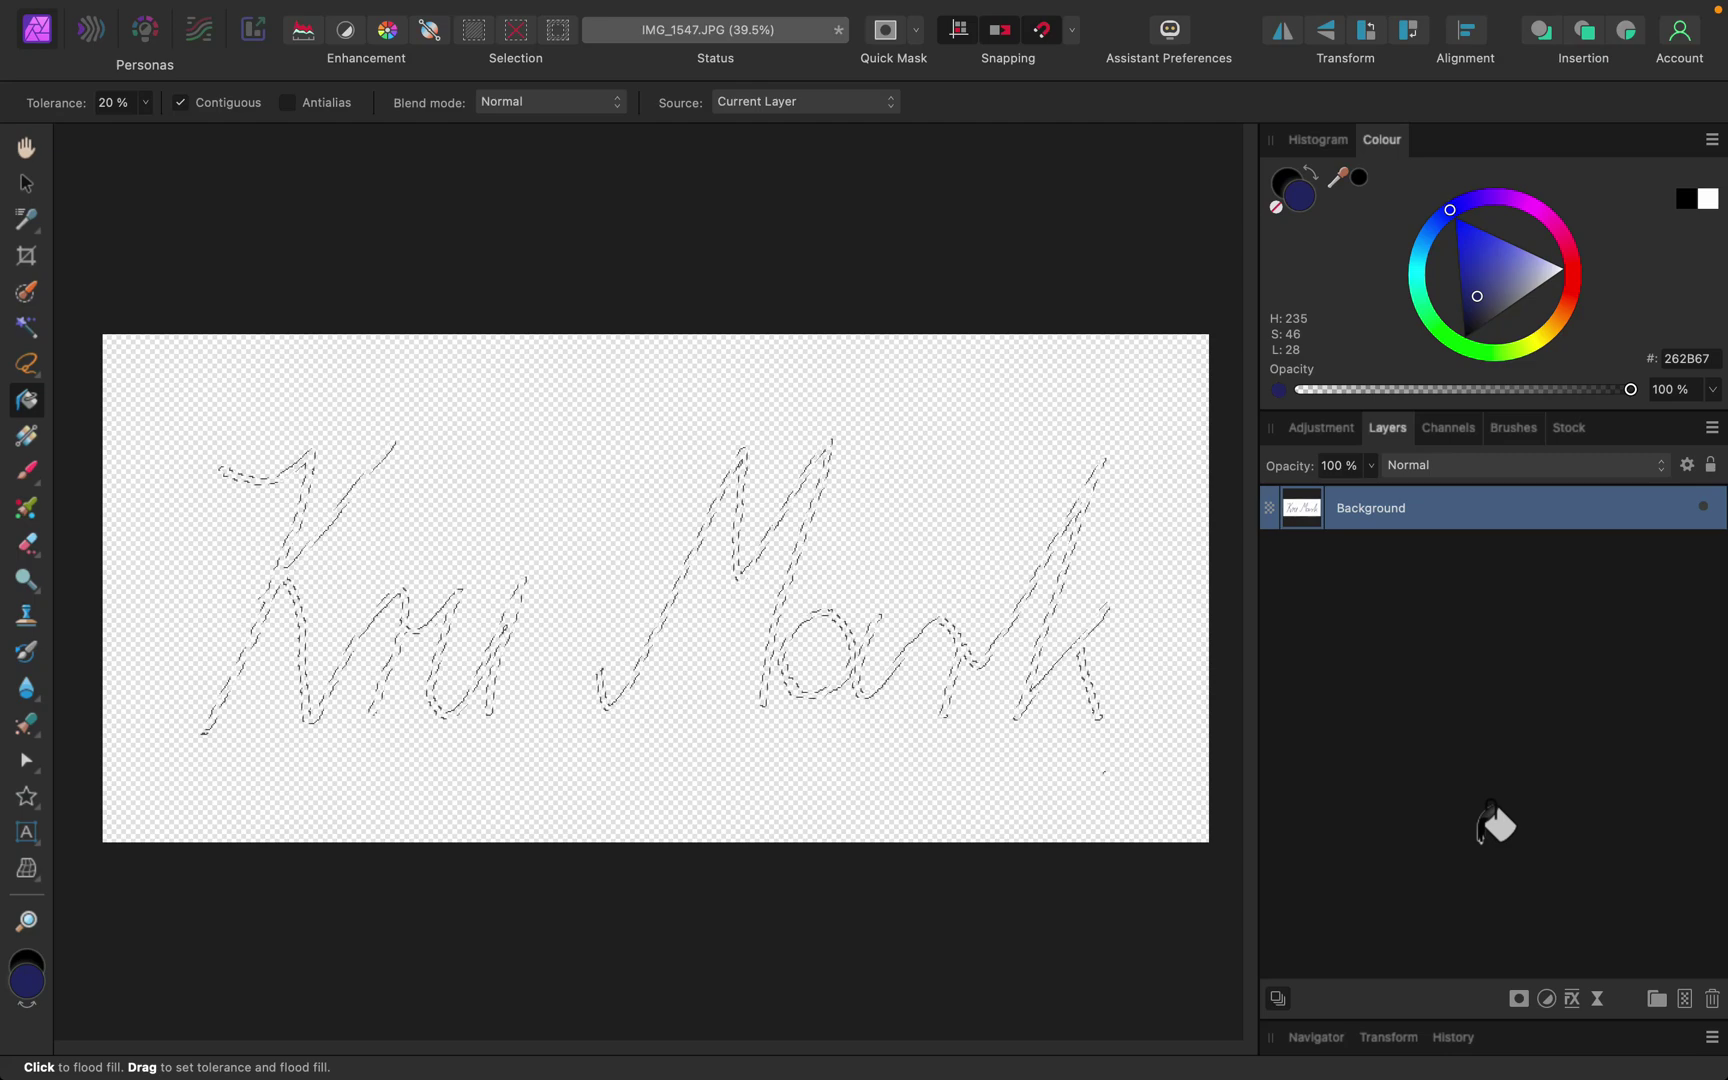
click(1686, 998)
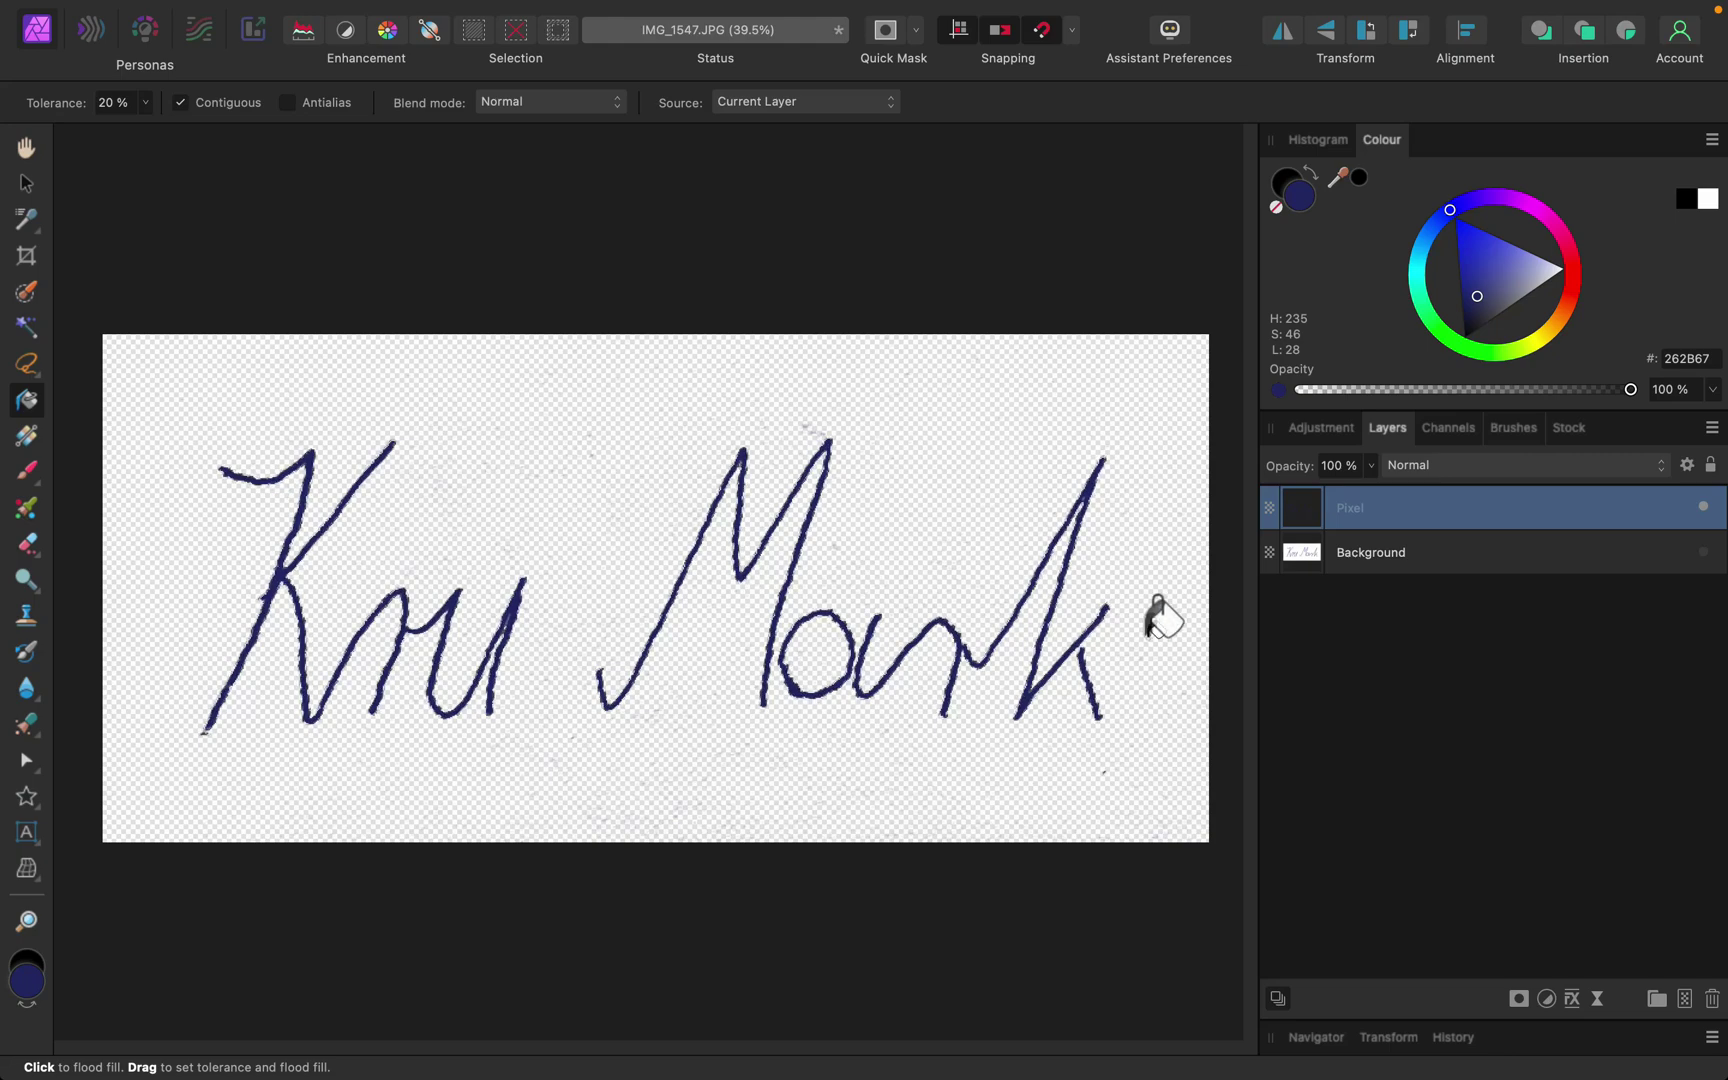
- Deselect the signature strokes with Select > Deselect
mouse_move(420, 20)
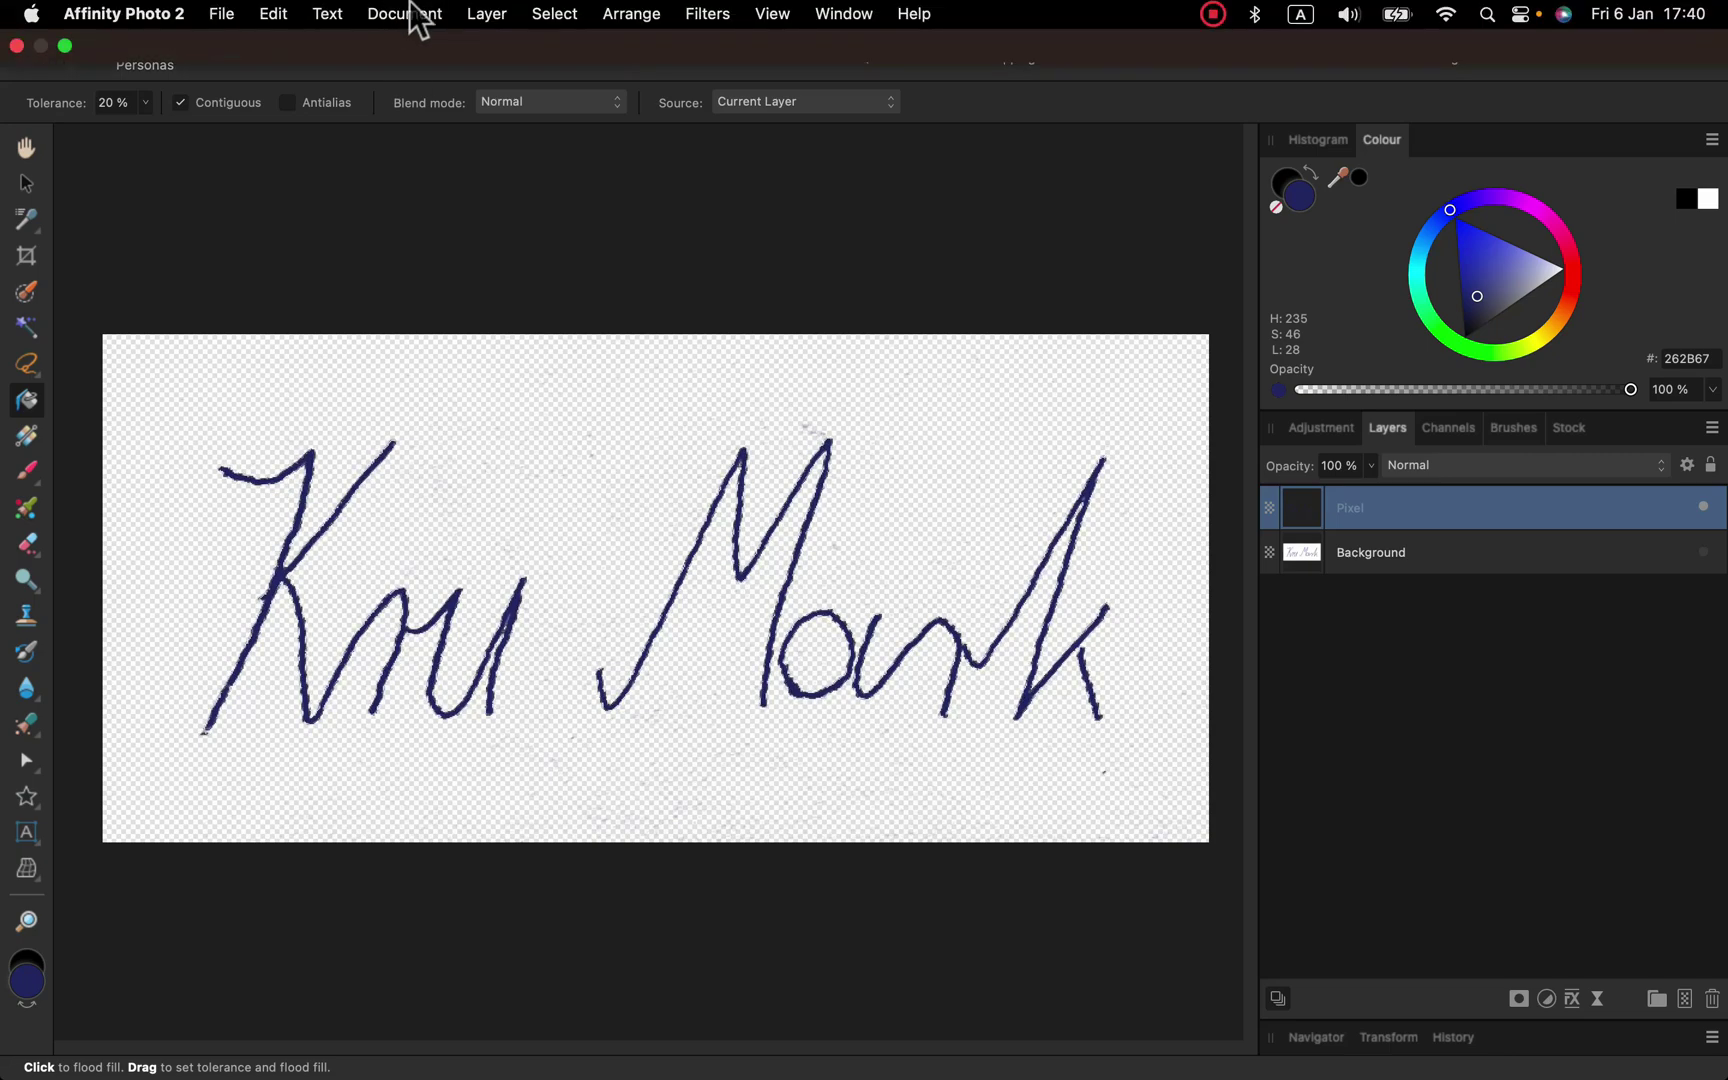
click(488, 14)
mouse_move(555, 14)
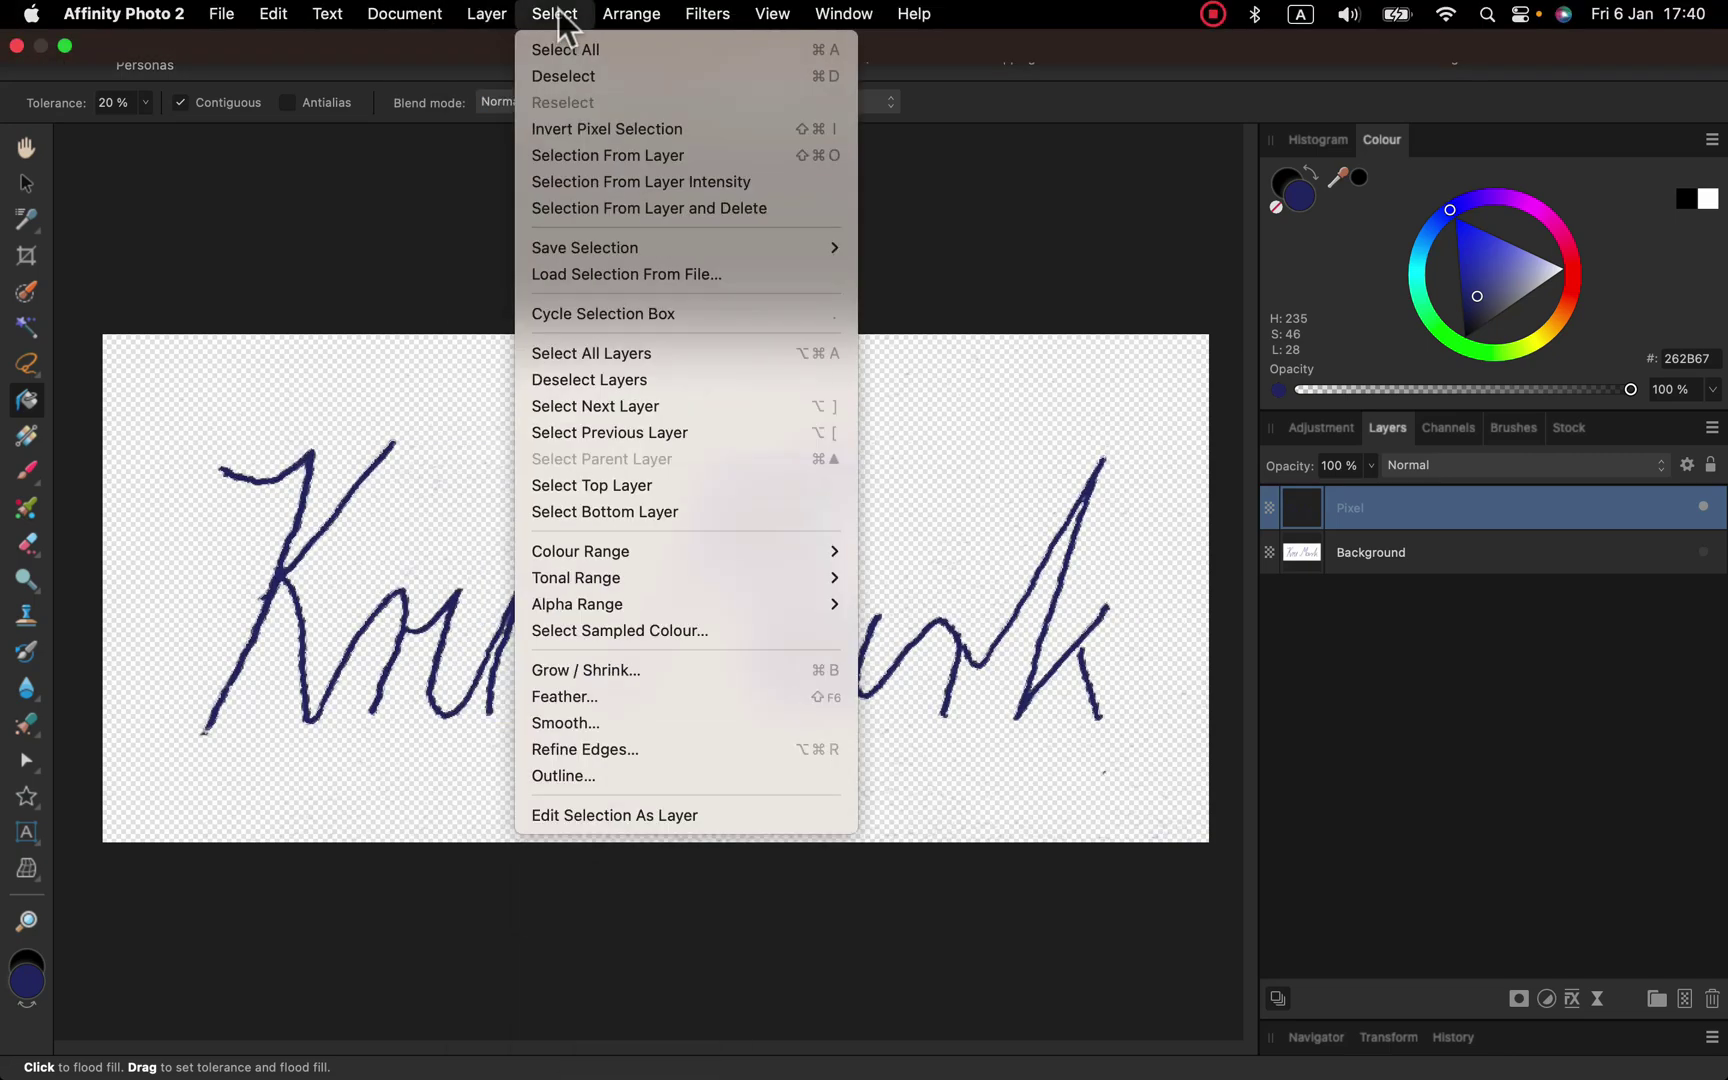
click(583, 82)
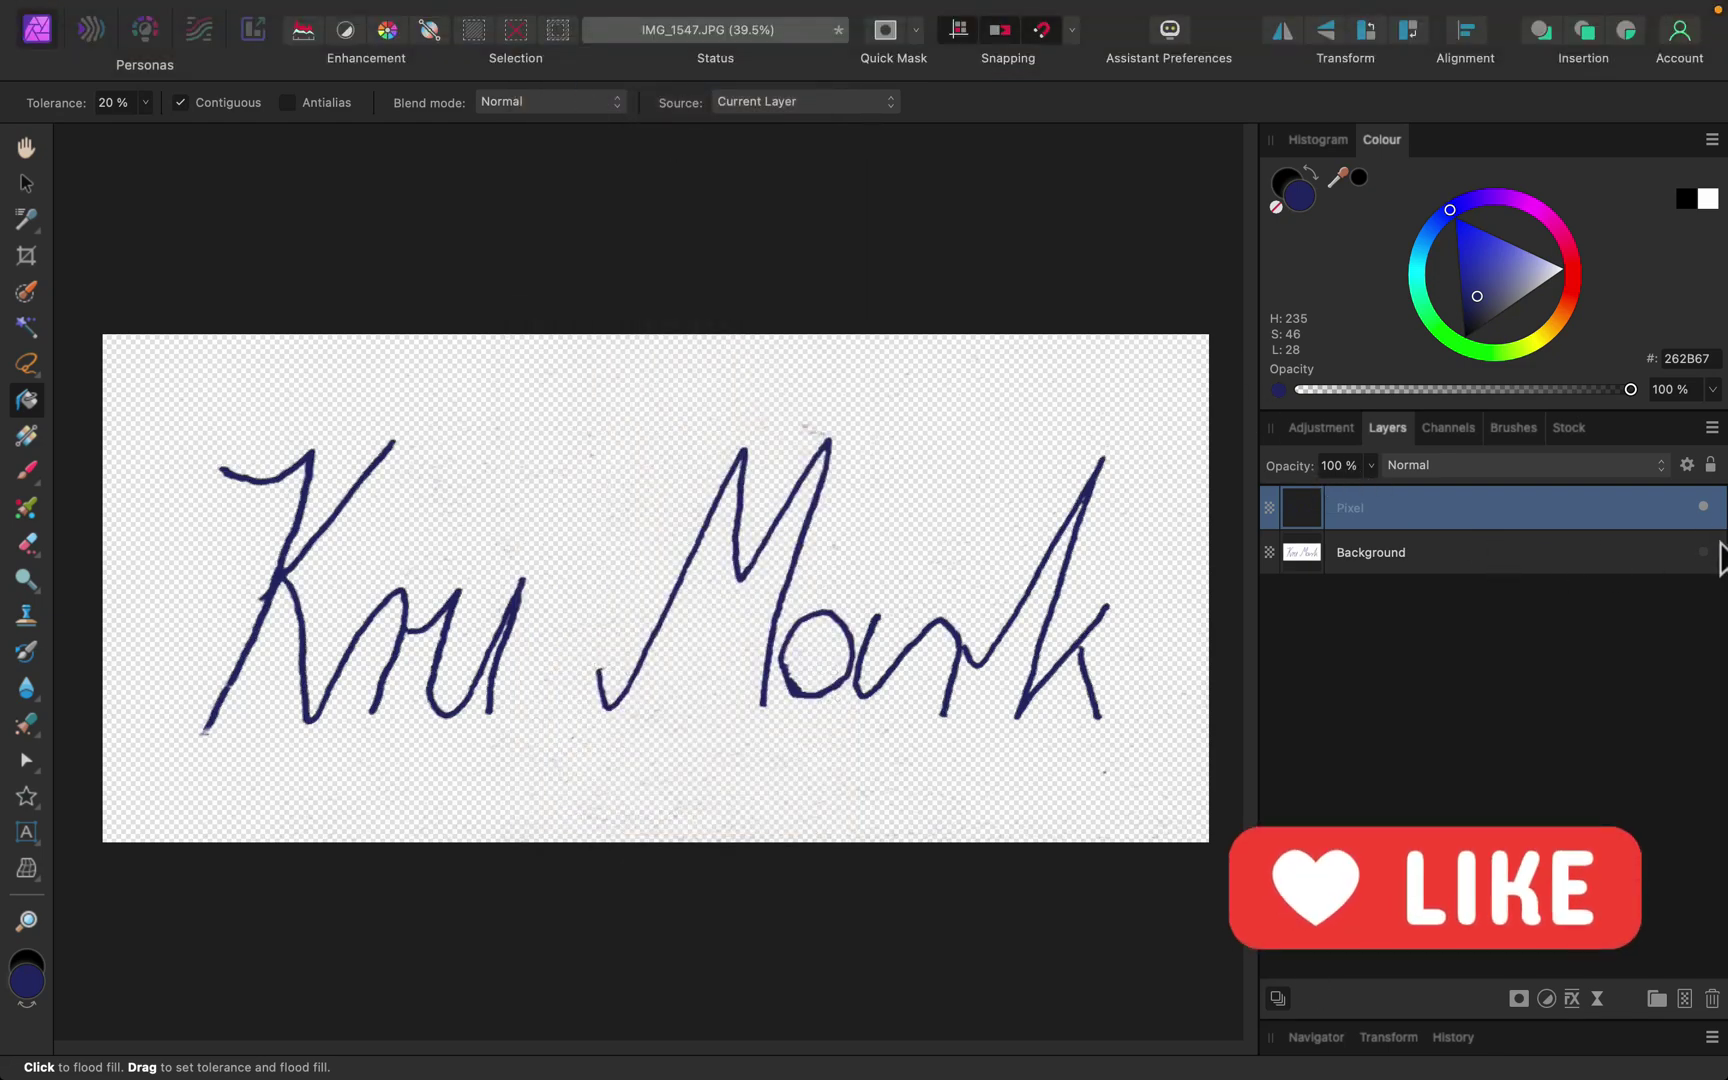
- Zoom in to 100% and pan across the signature to inspect the strokes, then zoom back out
key(super+equal)
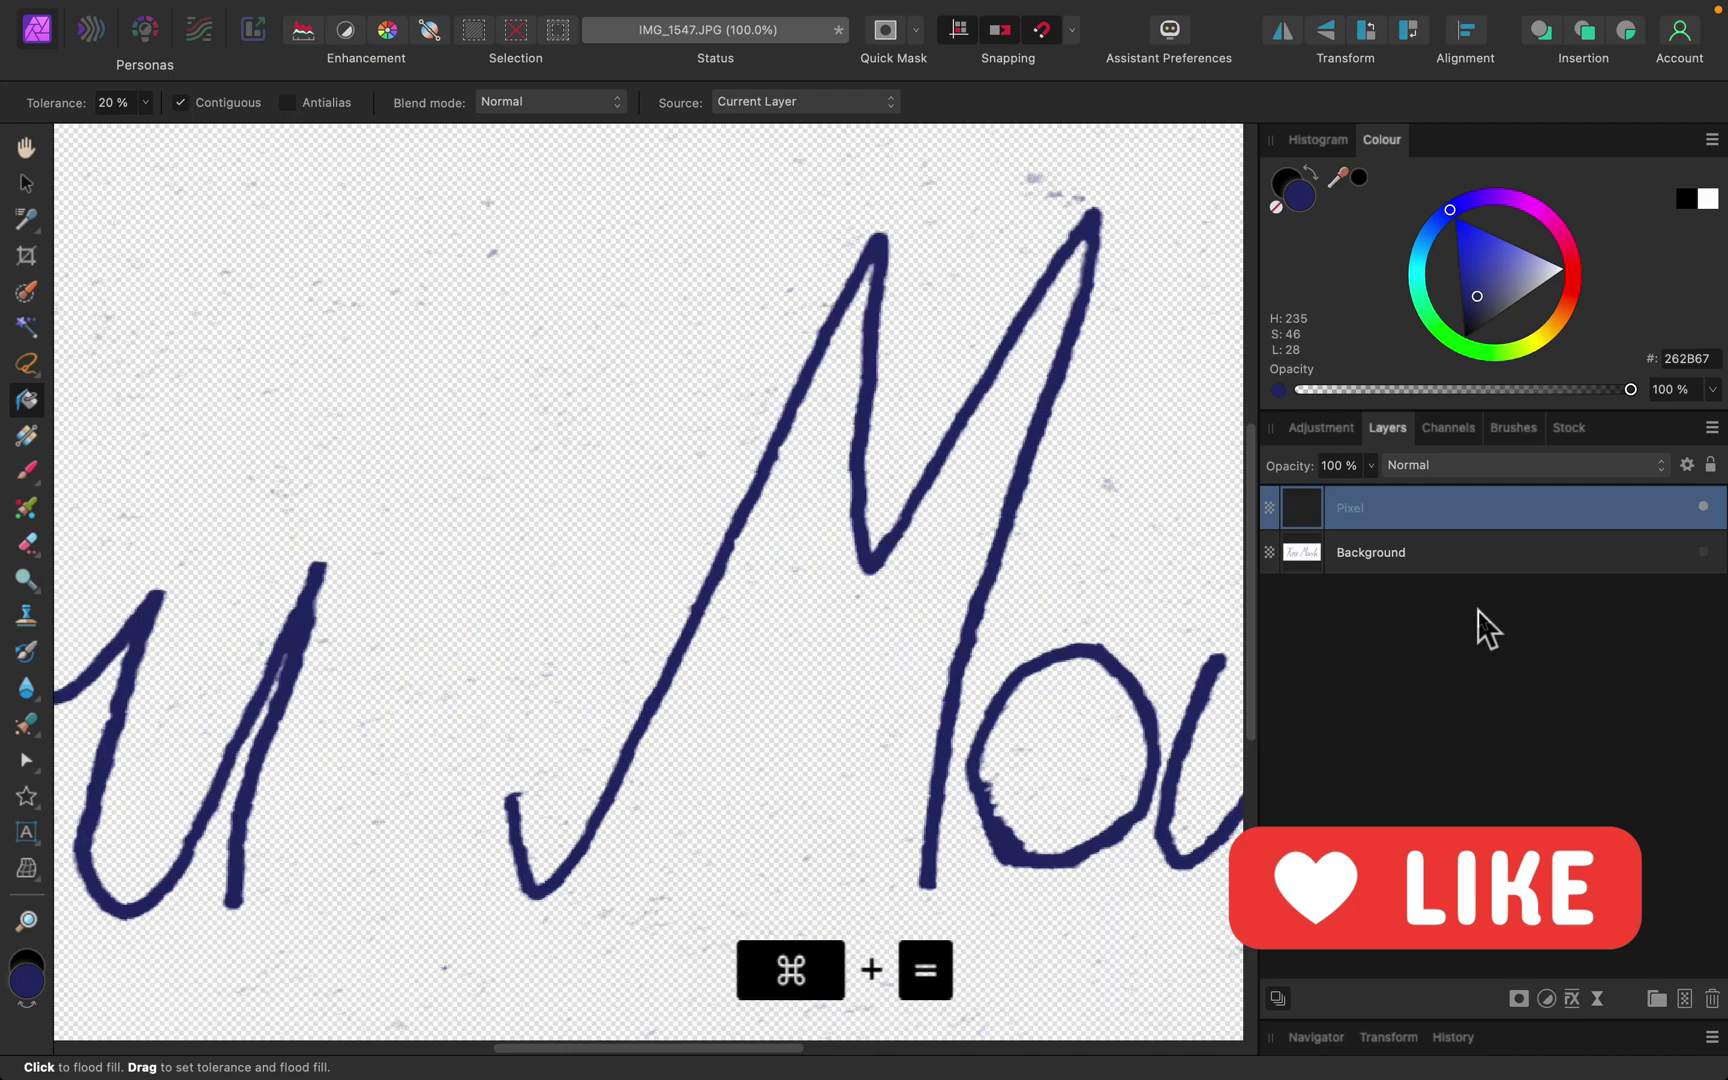
key(space)
drag(347, 536, 710, 567)
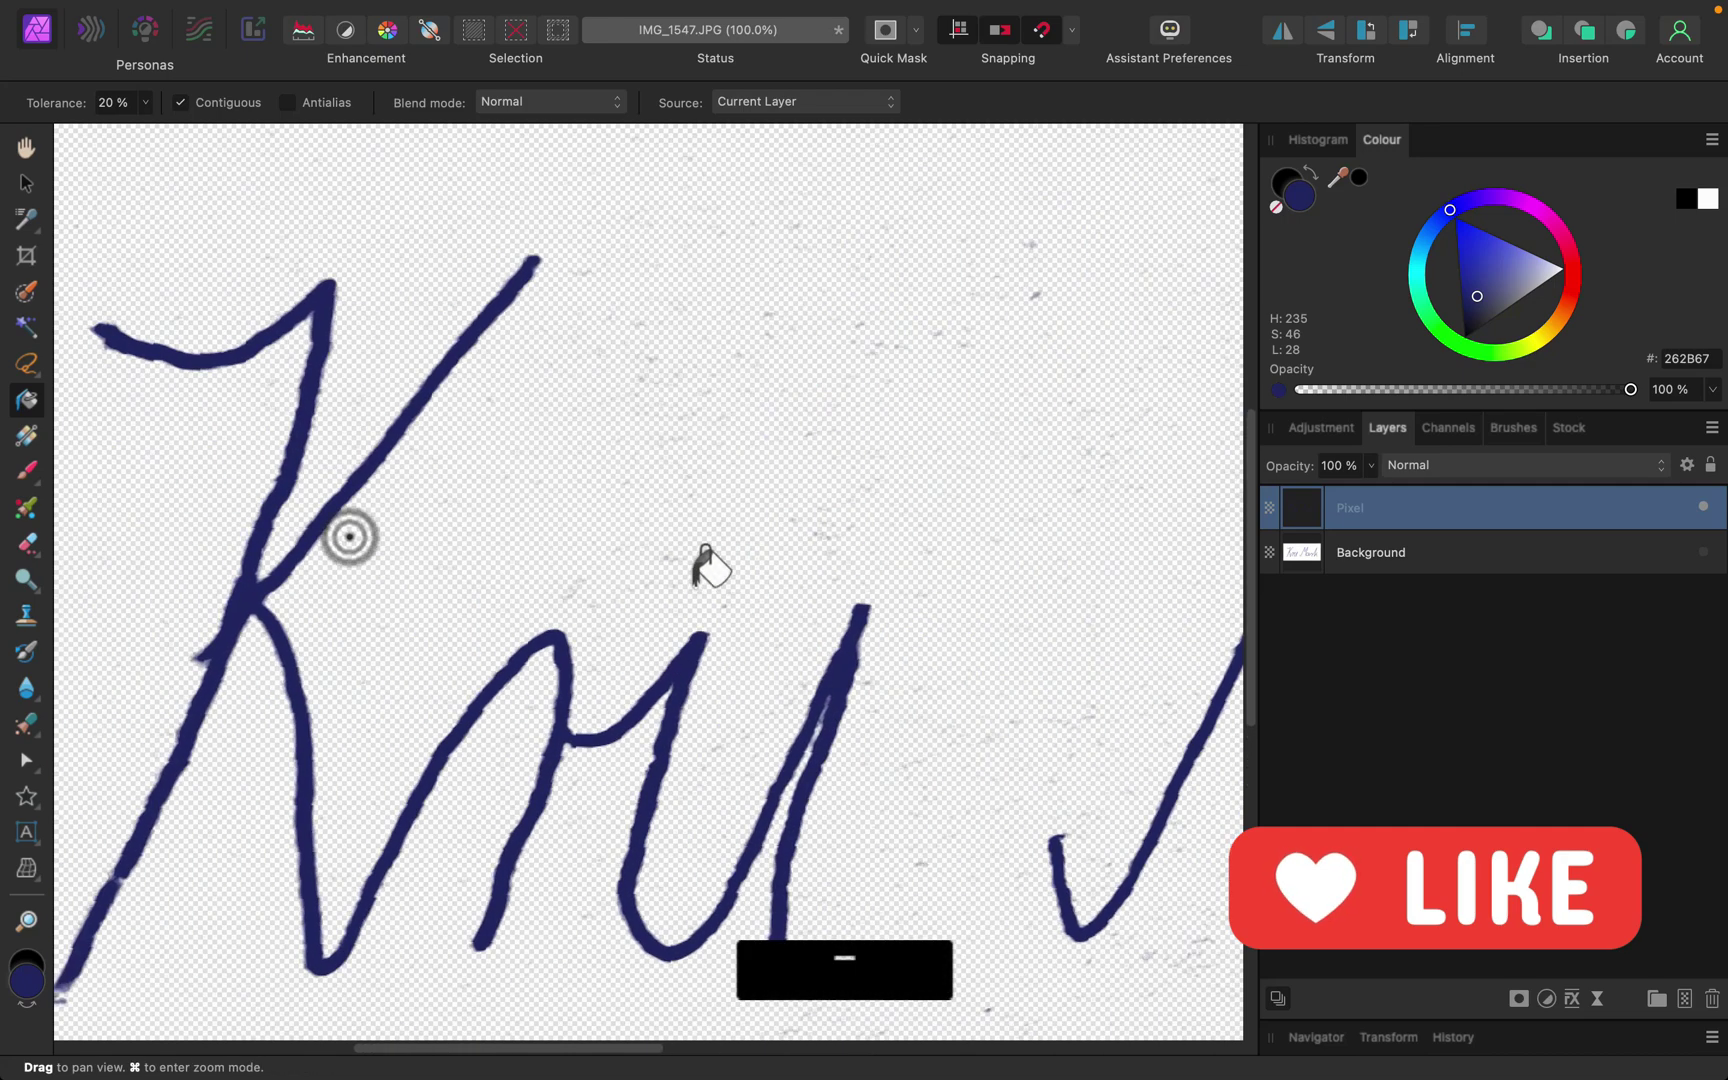
drag(301, 559, 721, 883)
drag(463, 547, 513, 612)
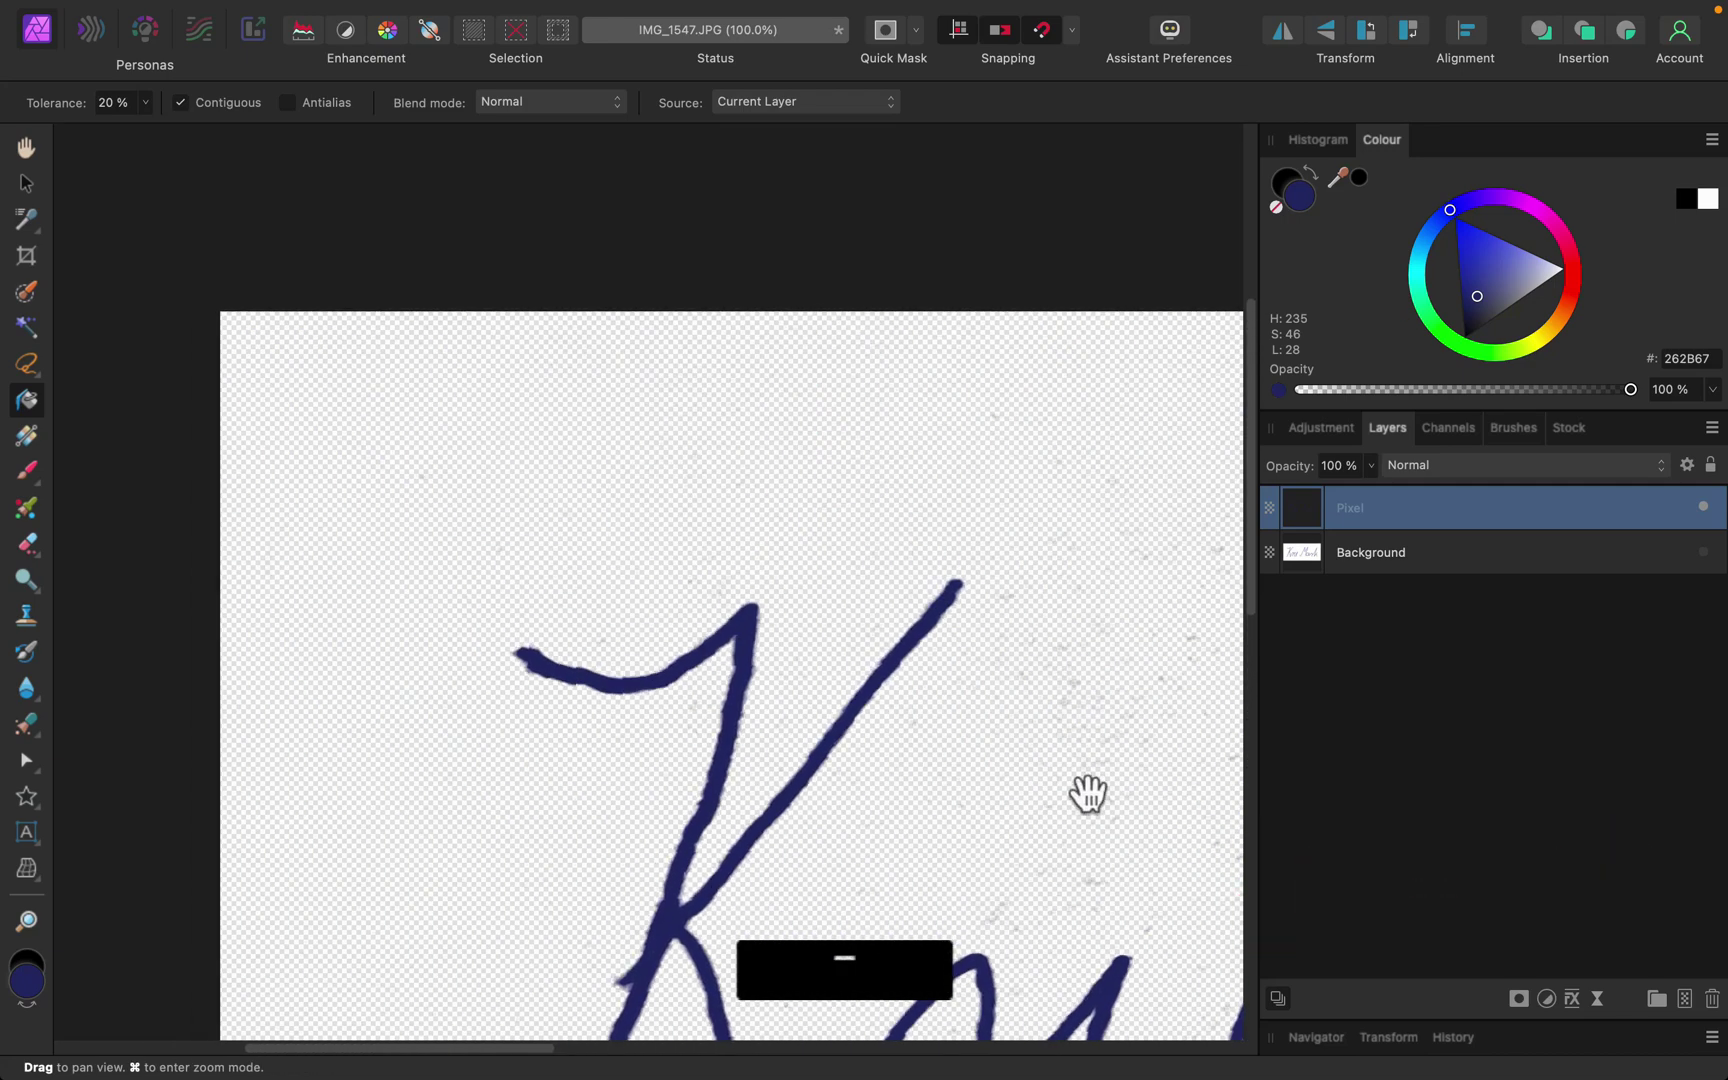
drag(1090, 795, 648, 545)
drag(922, 737, 447, 494)
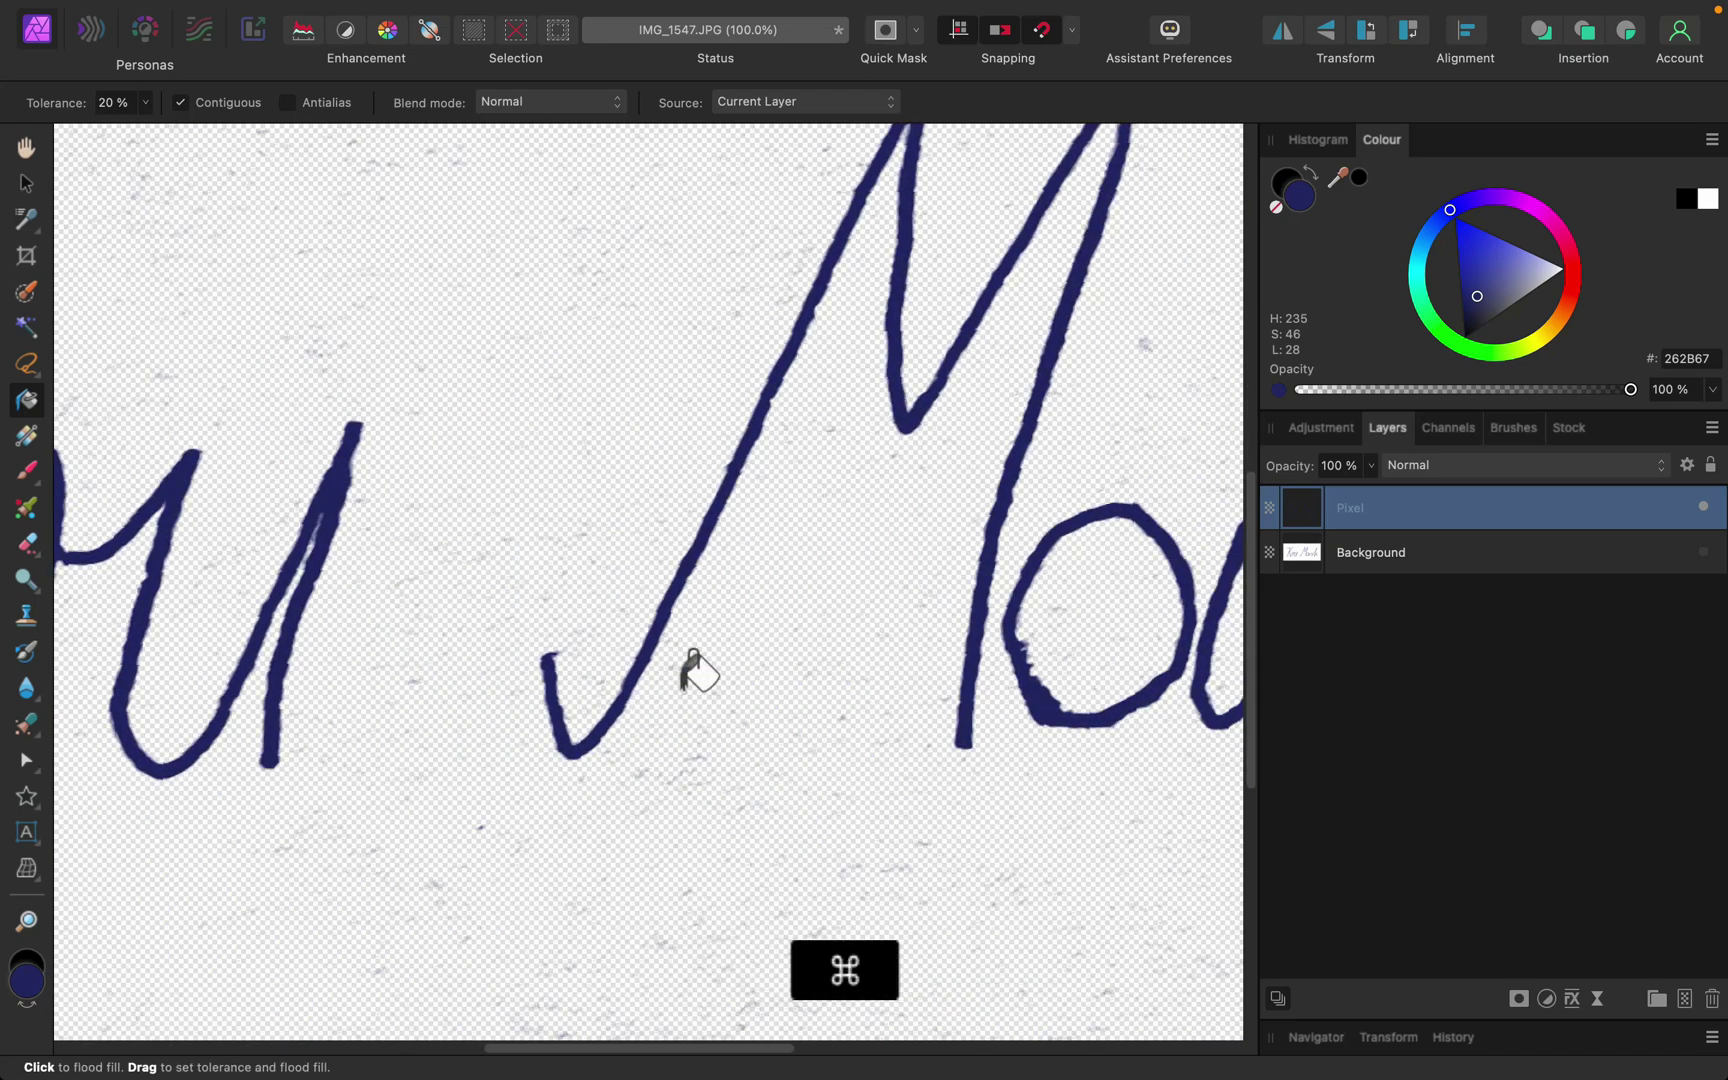
key(super+minus)
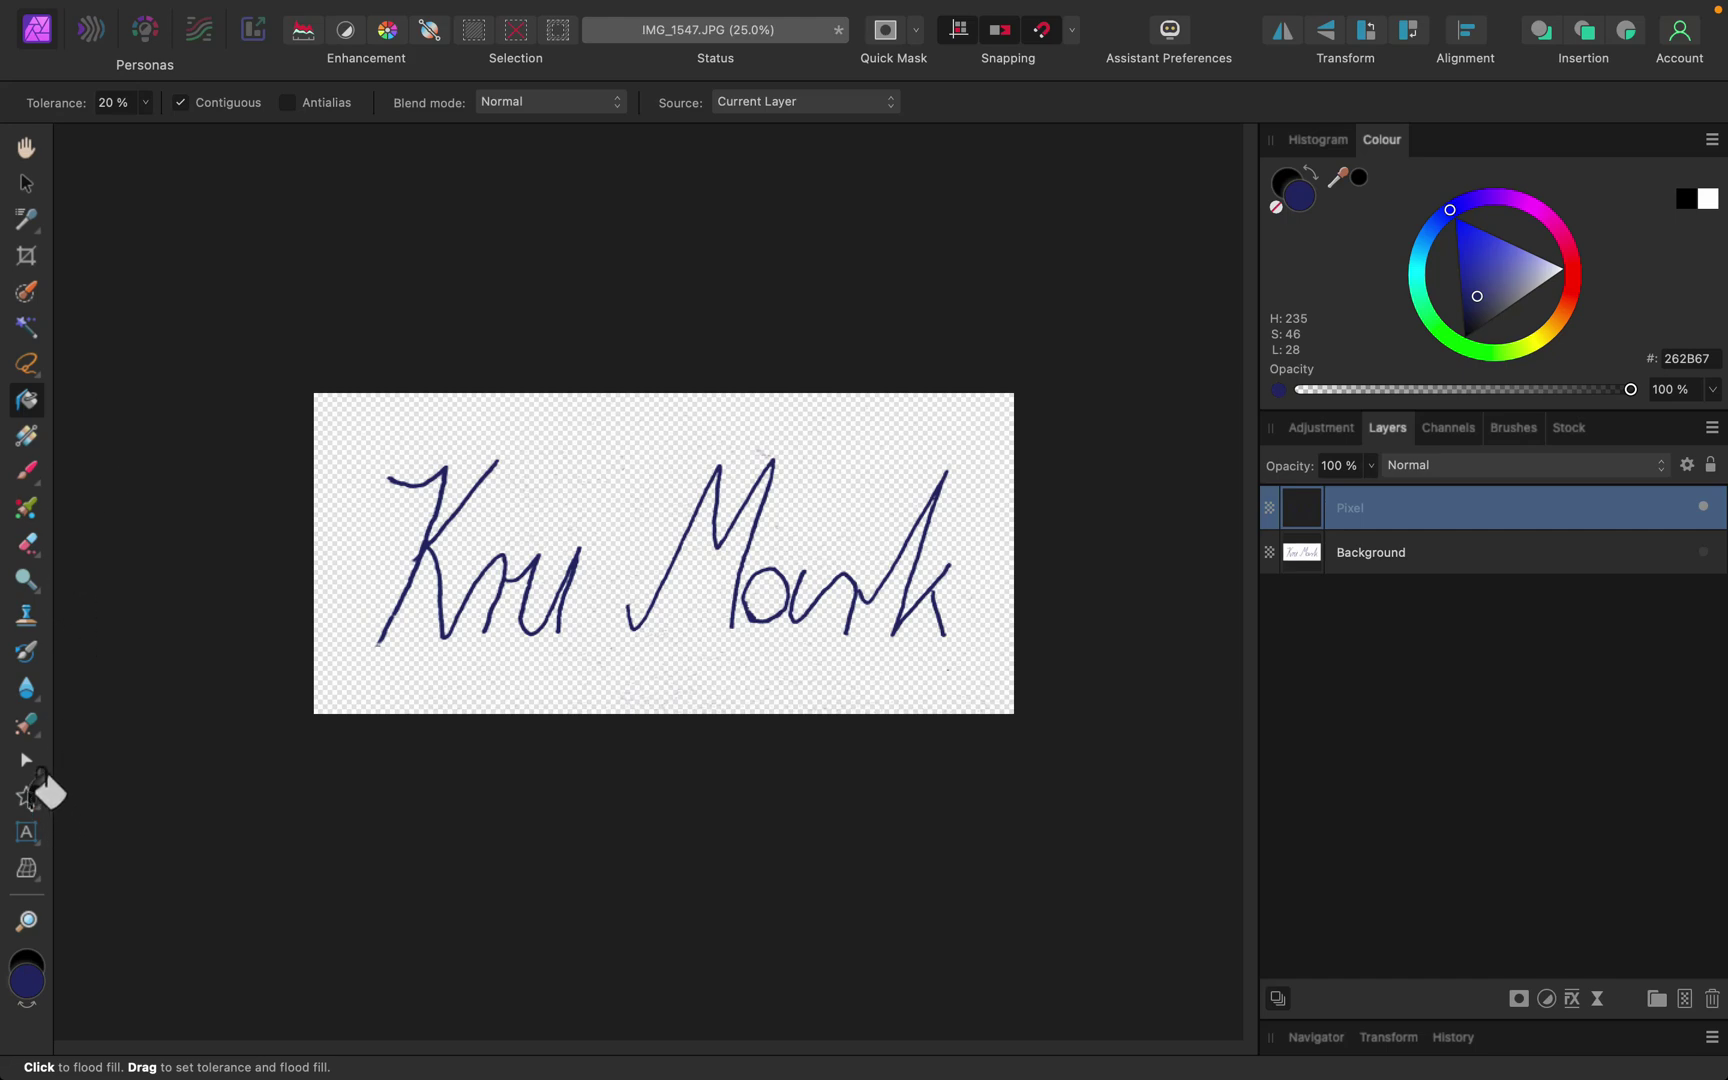
- Draw a bright green 1BB700 rectangle covering the whole signature
click(40, 792)
click(165, 482)
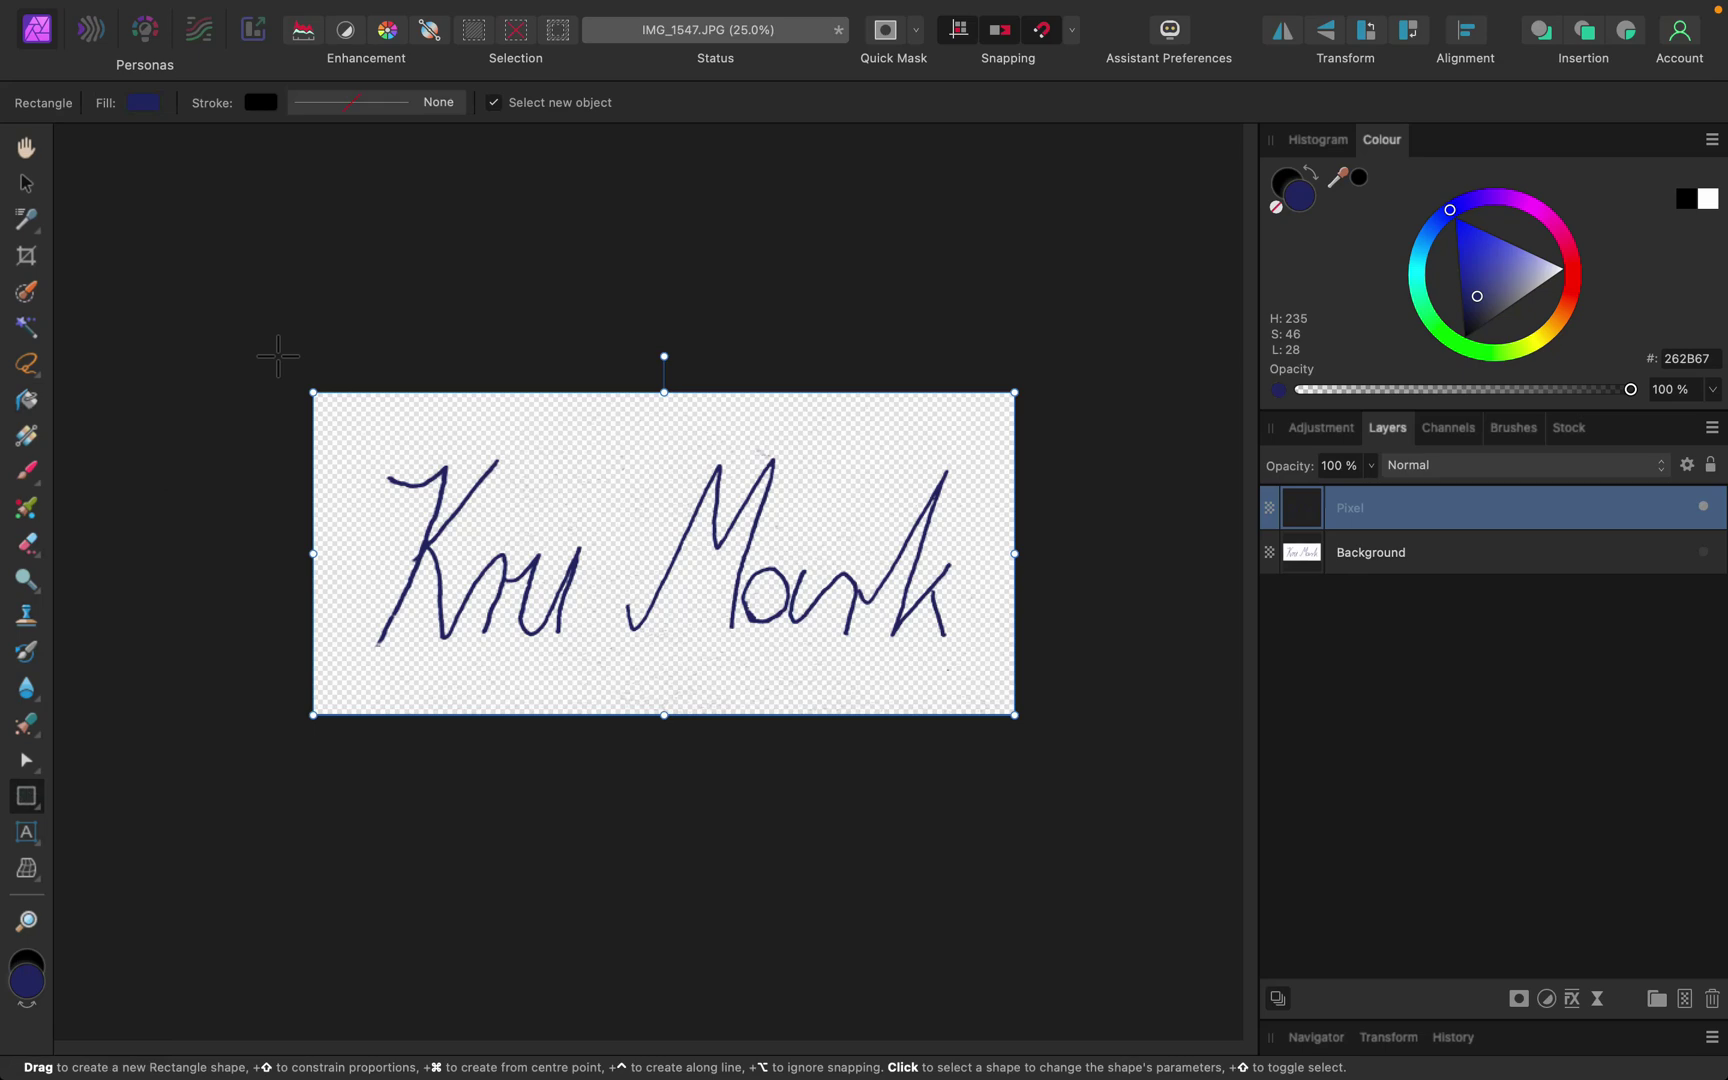
mouse_move(278, 357)
mouse_down()
mouse_move(694, 617)
mouse_move(1010, 713)
mouse_move(1042, 742)
mouse_up()
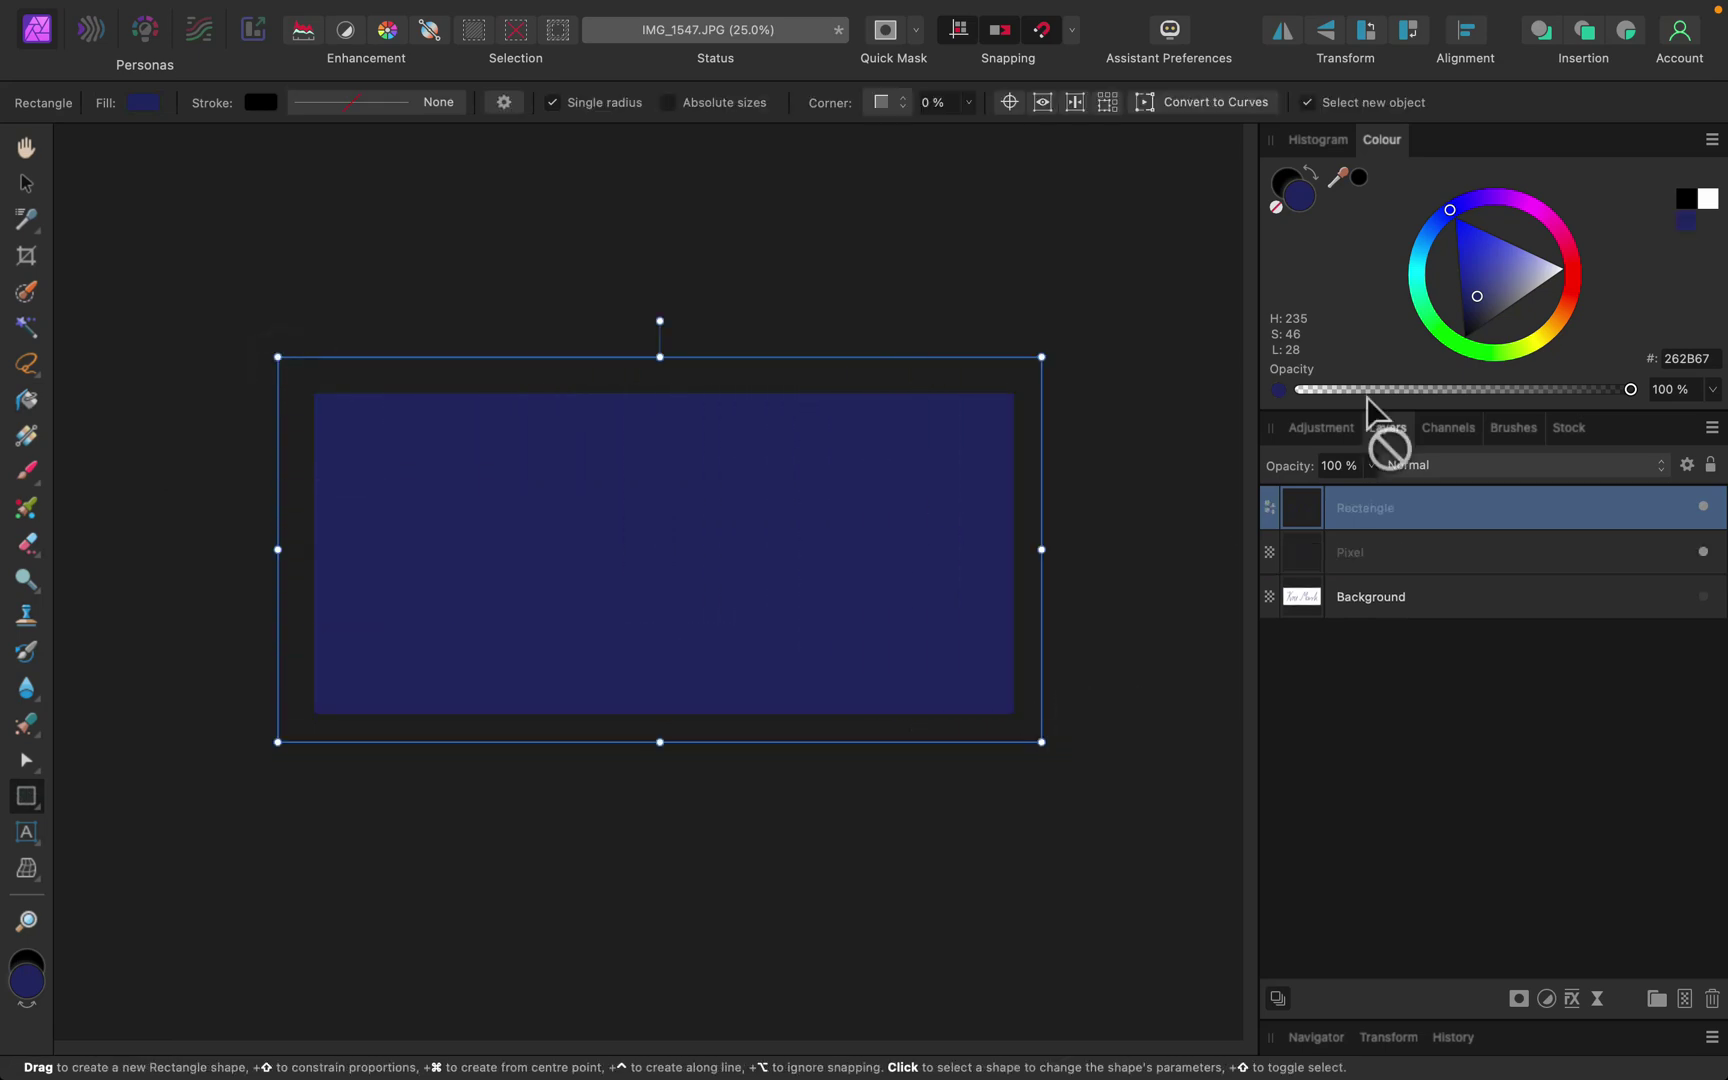
click(1458, 340)
drag(1458, 339, 1496, 318)
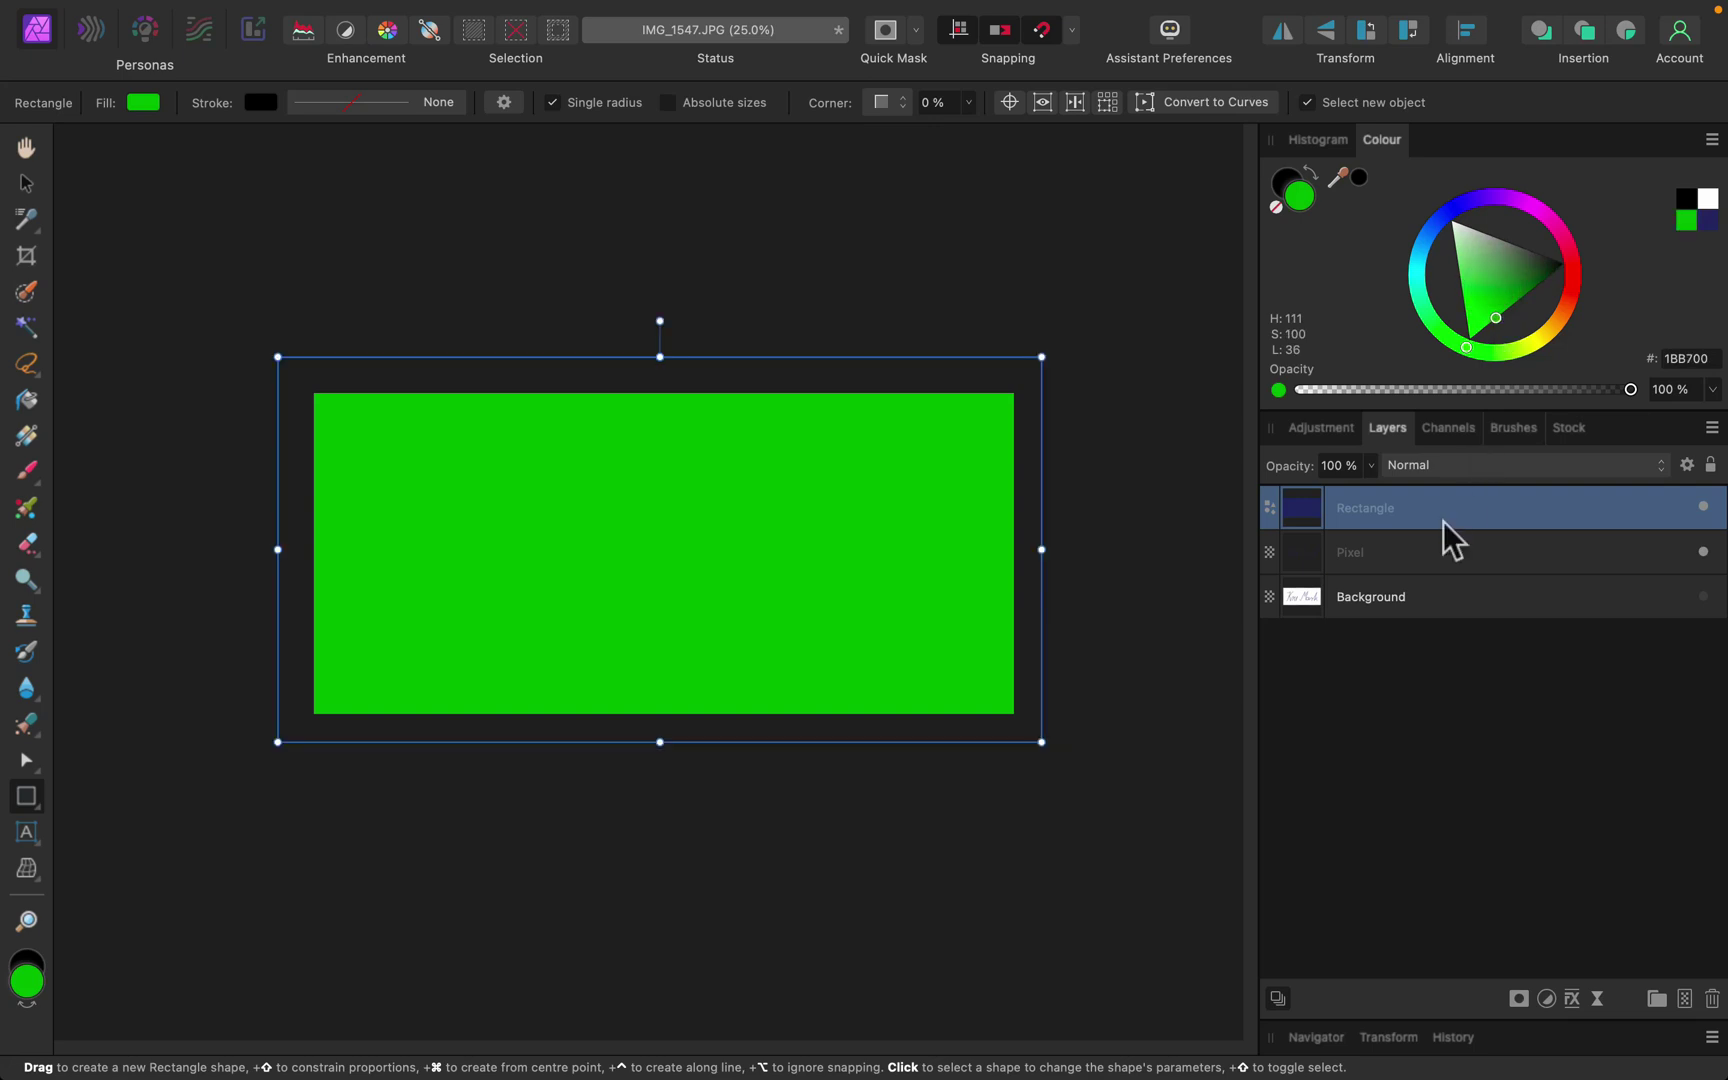
- Move the rectangle below the Pixel layer and select the Pixel layer, zoomed to 75%
drag(1436, 510, 1443, 566)
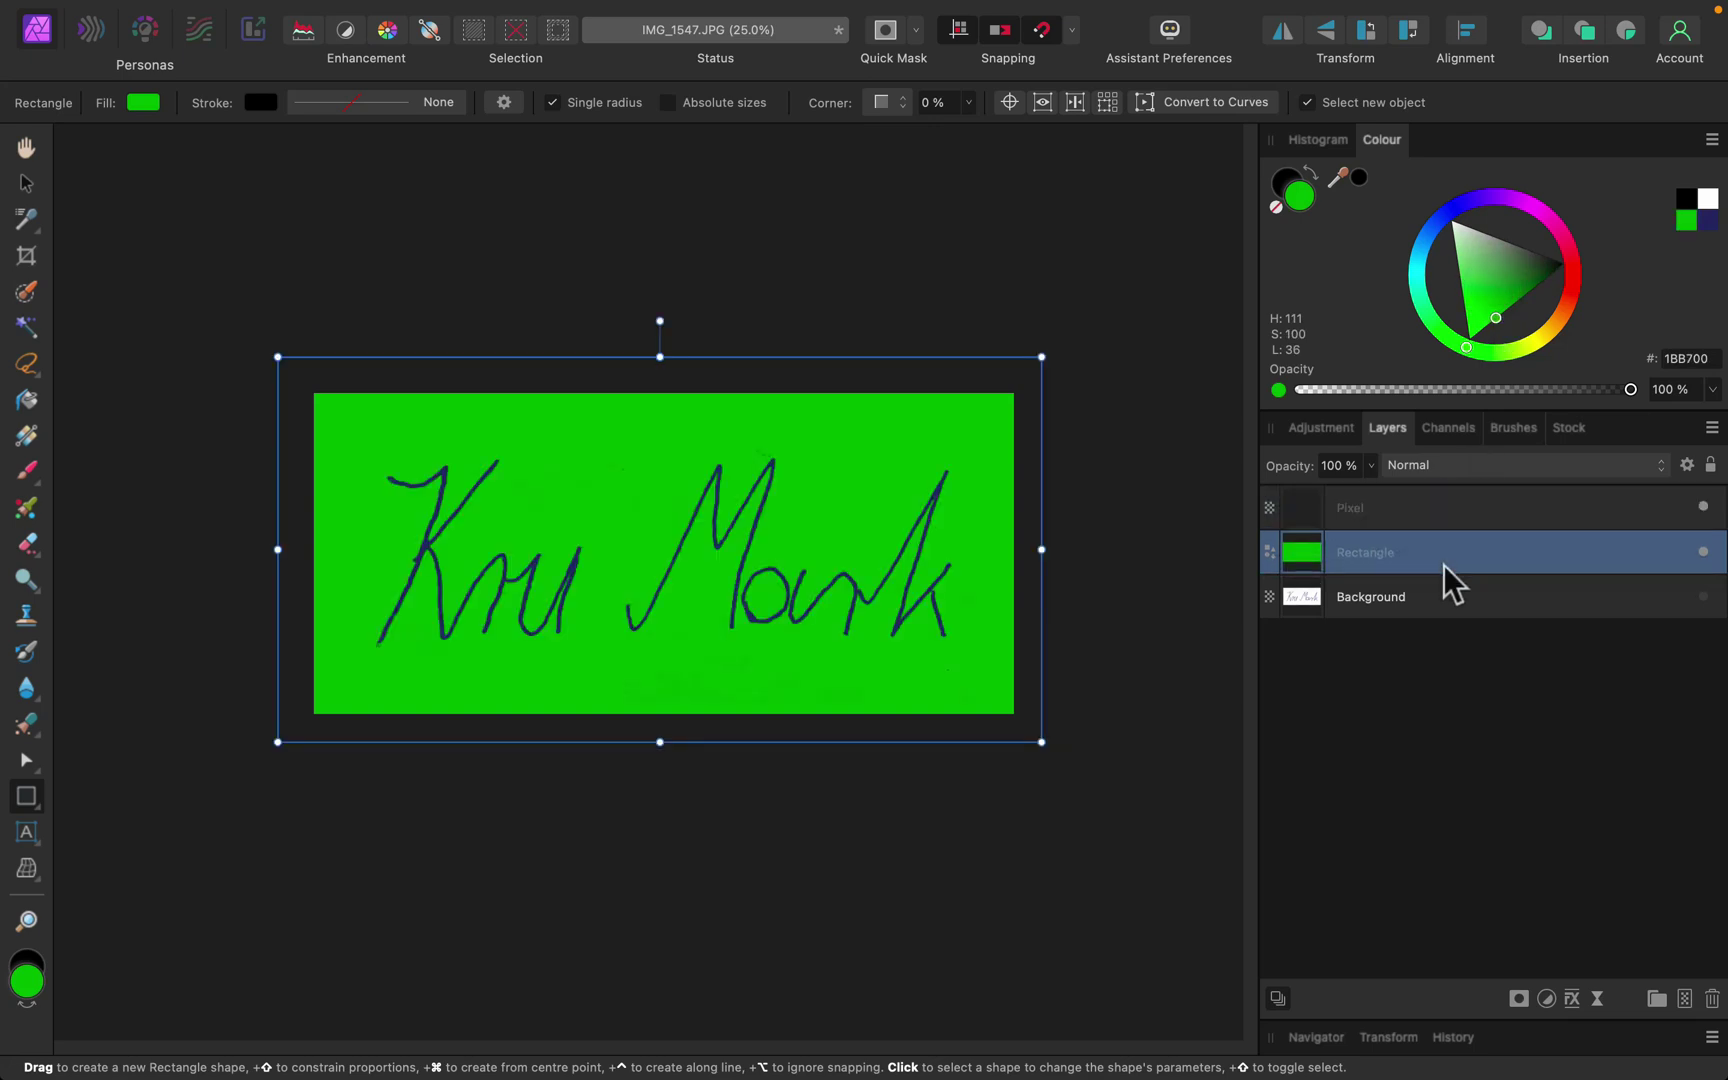
click(1453, 504)
key(super+plus)
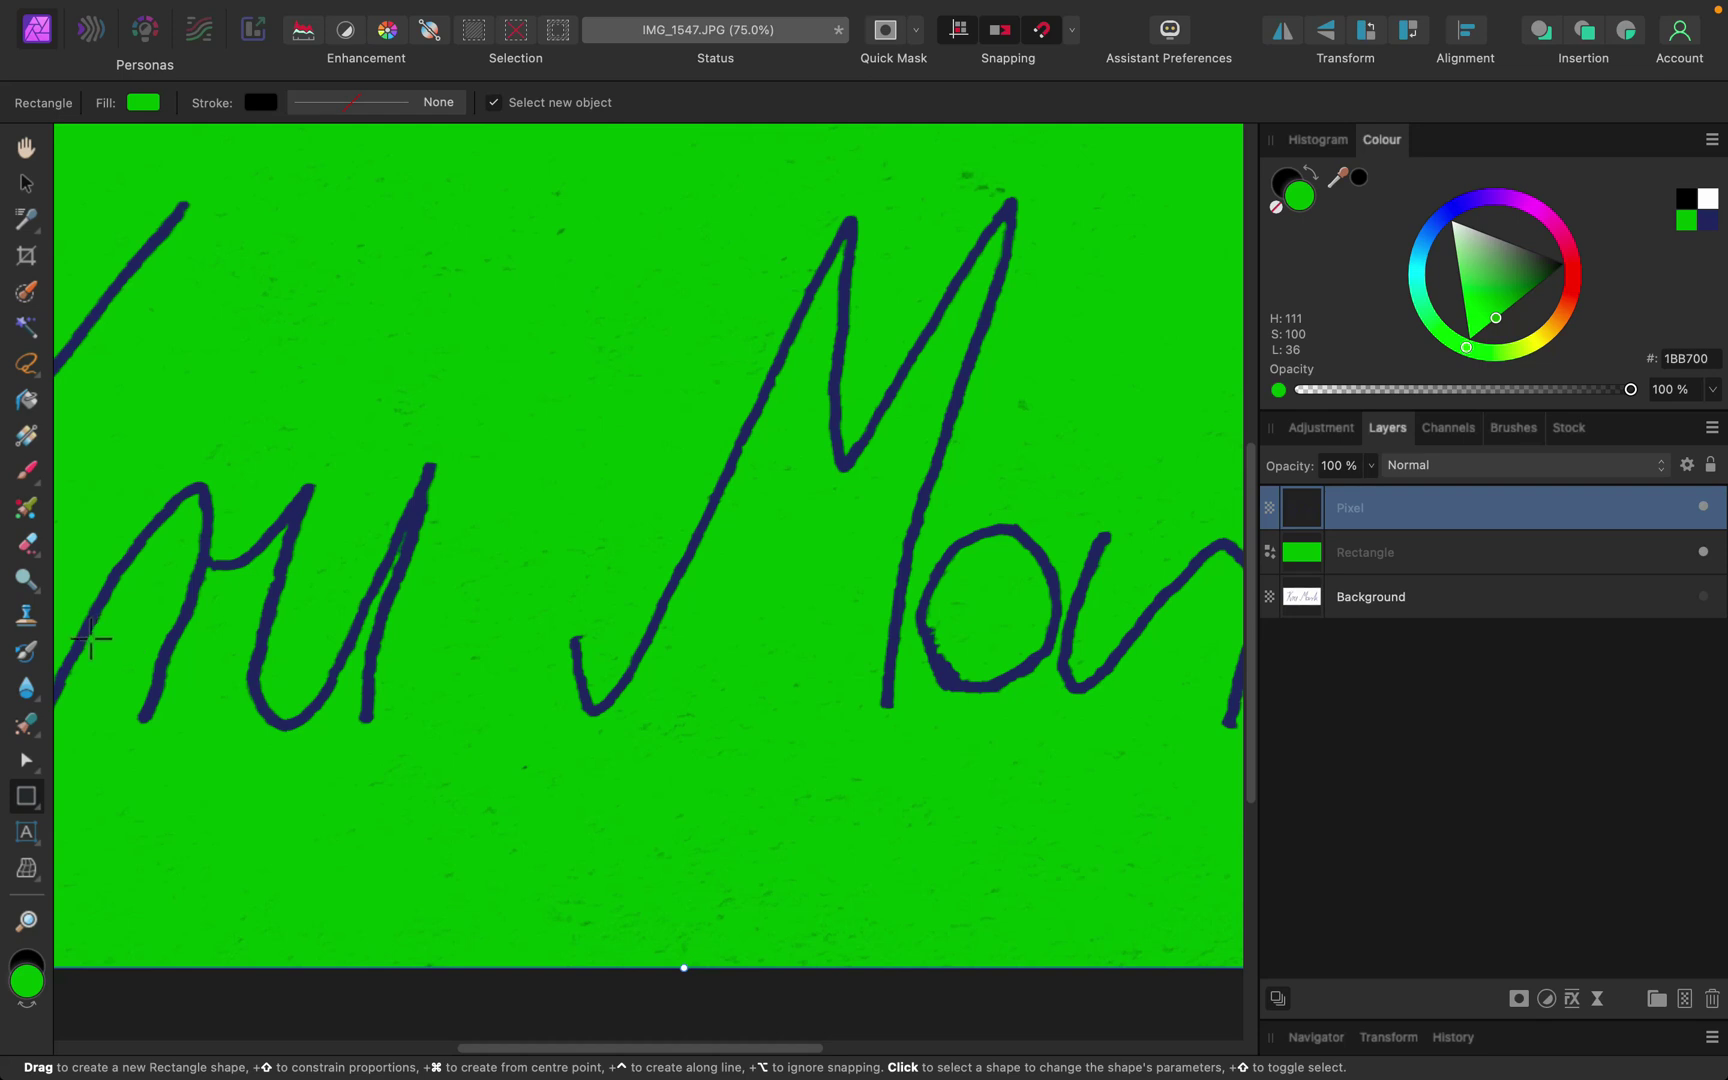
- Choose the Eraser Brush, adjust its hardness and size, and fit the image in the window
click(36, 540)
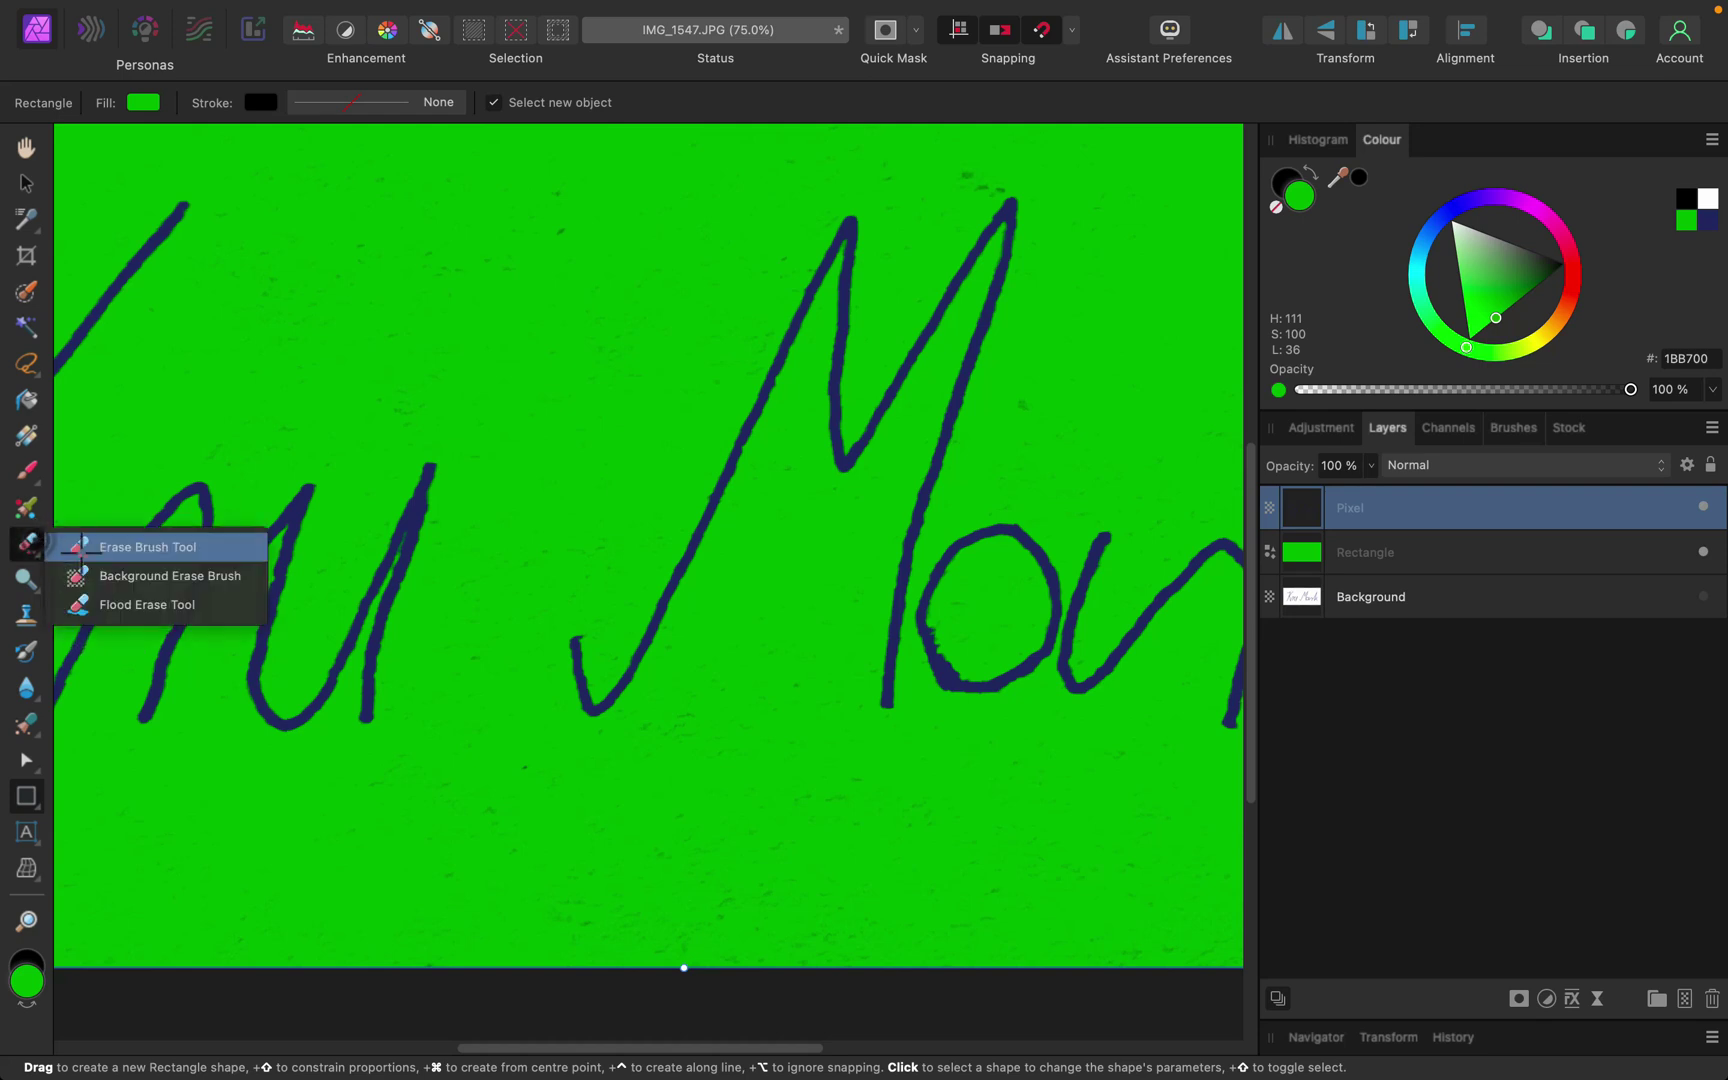
click(147, 547)
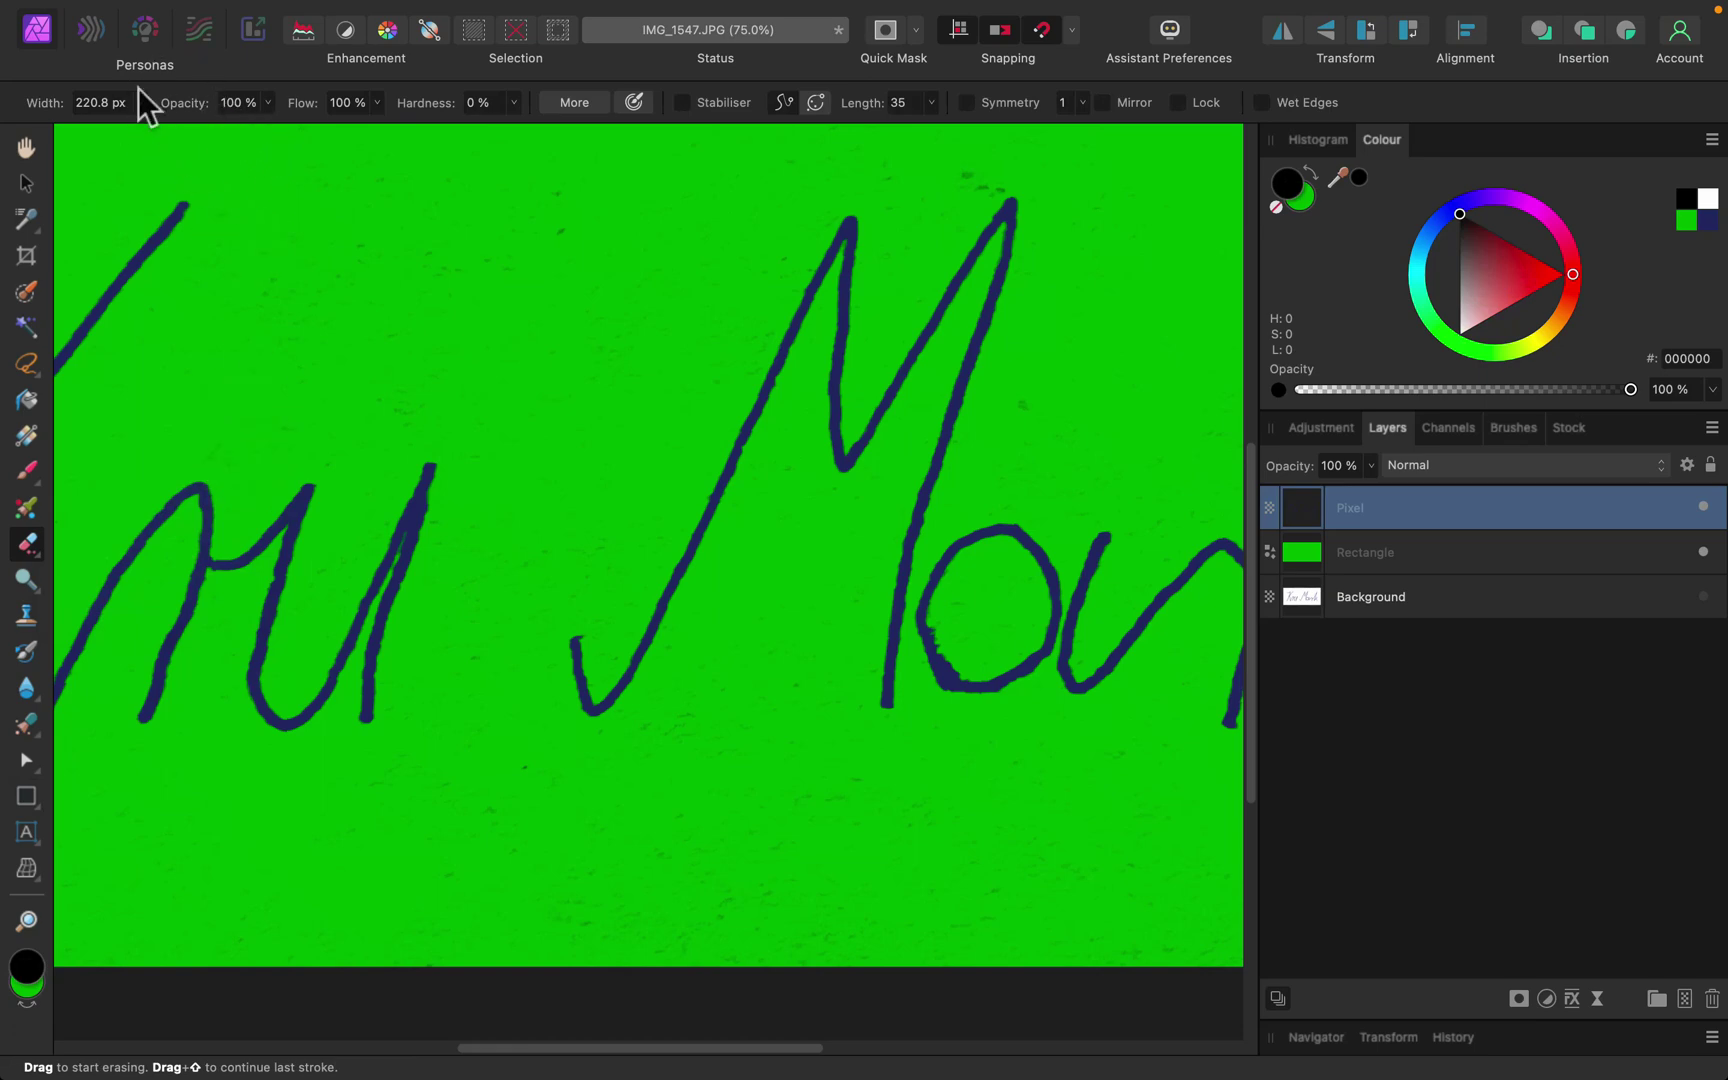
click(512, 102)
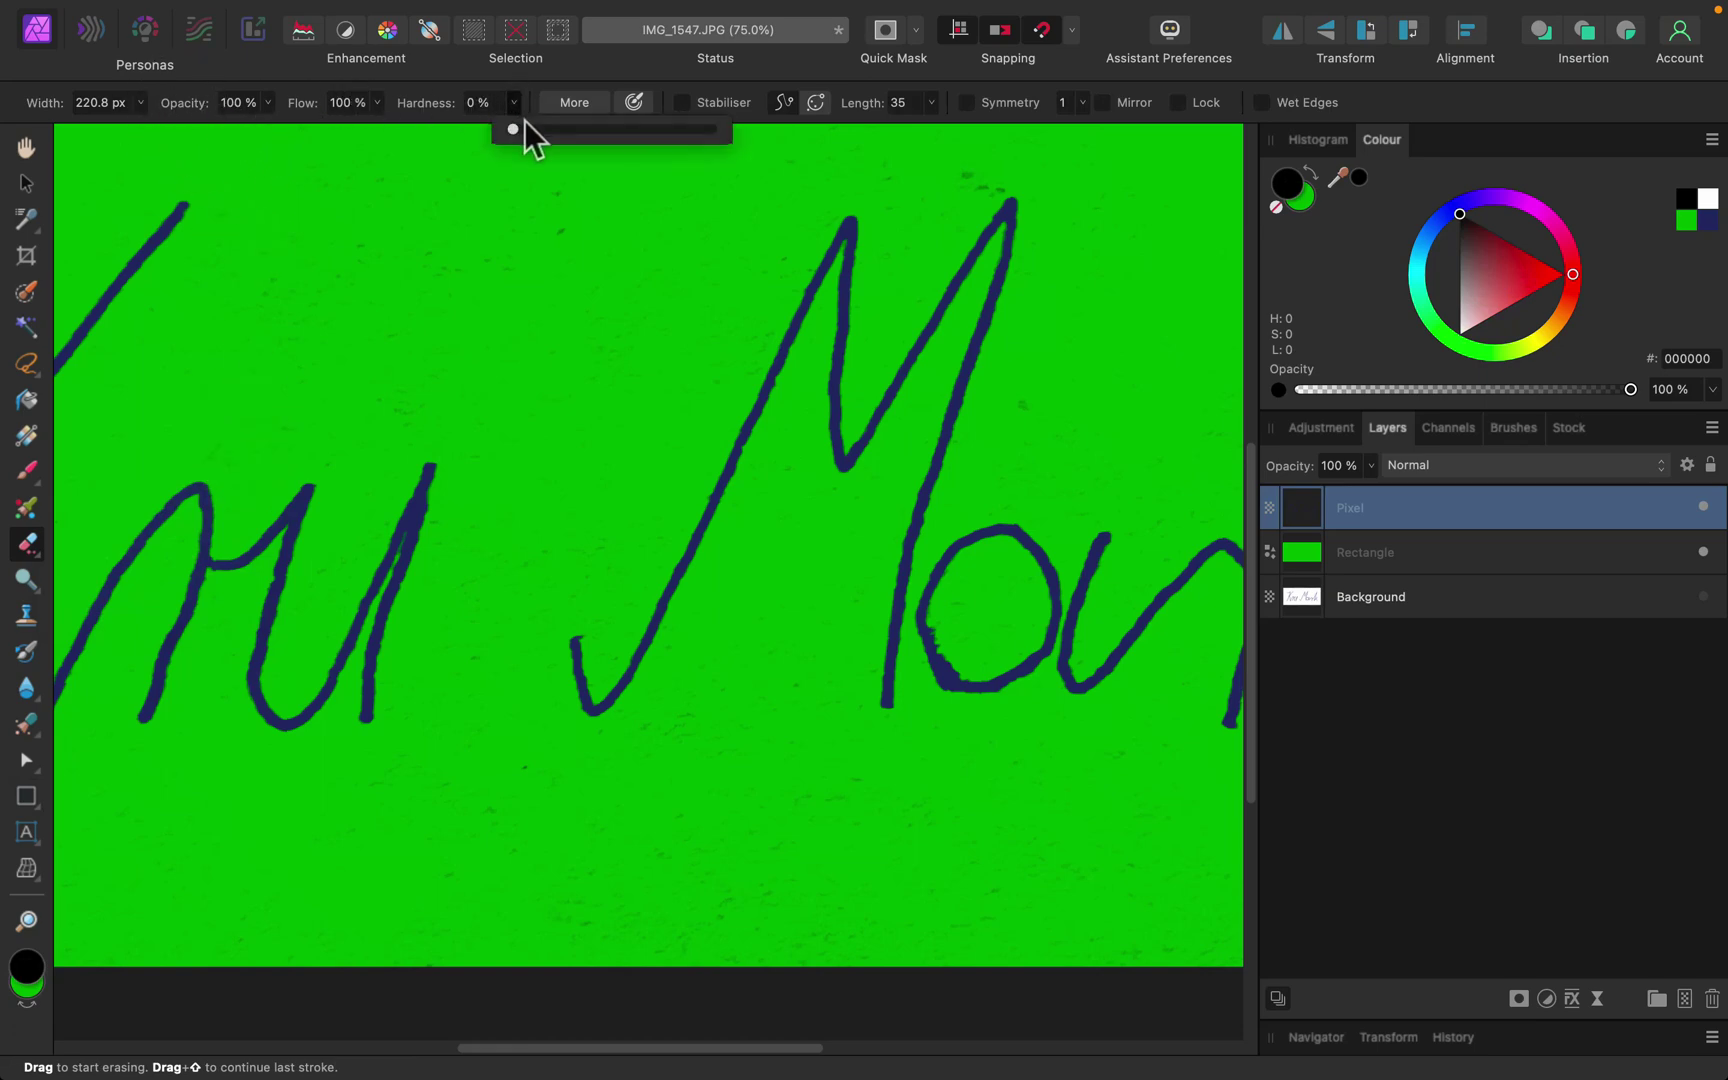
drag(513, 129, 621, 130)
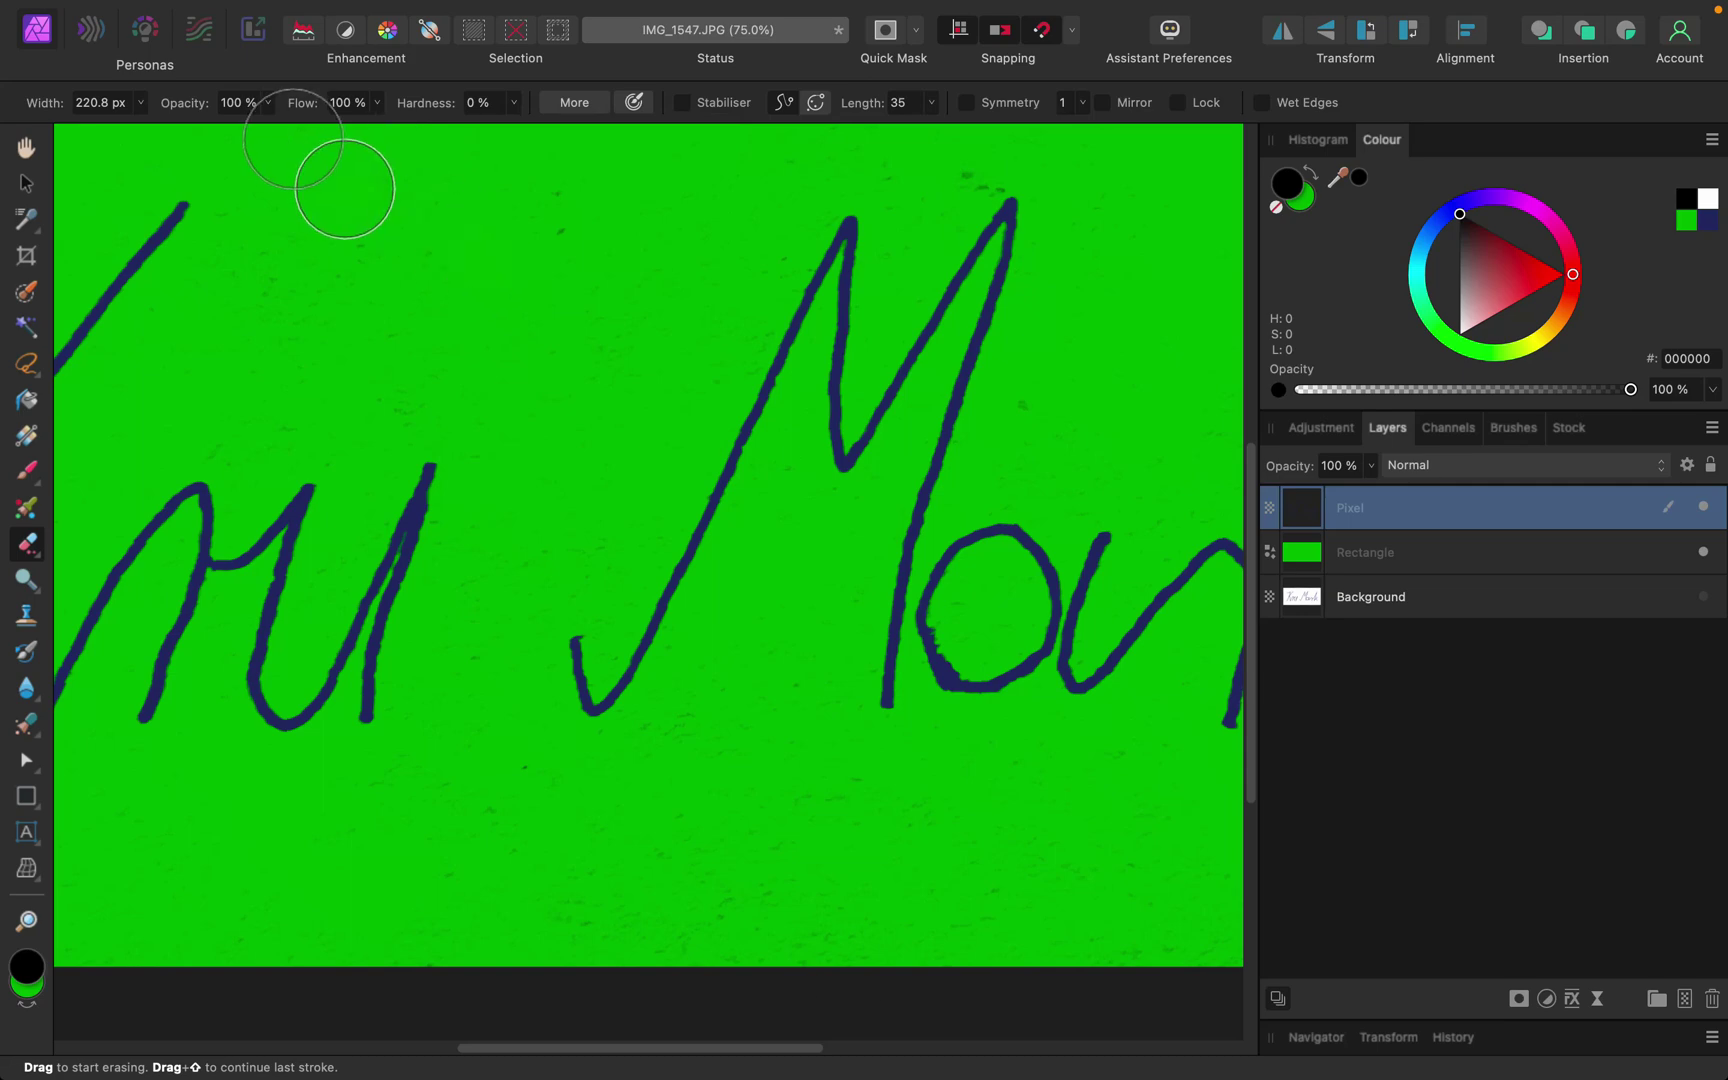
key(bracketleft)
key(bracketleft)
key(bracketleft)
key(bracketleft)
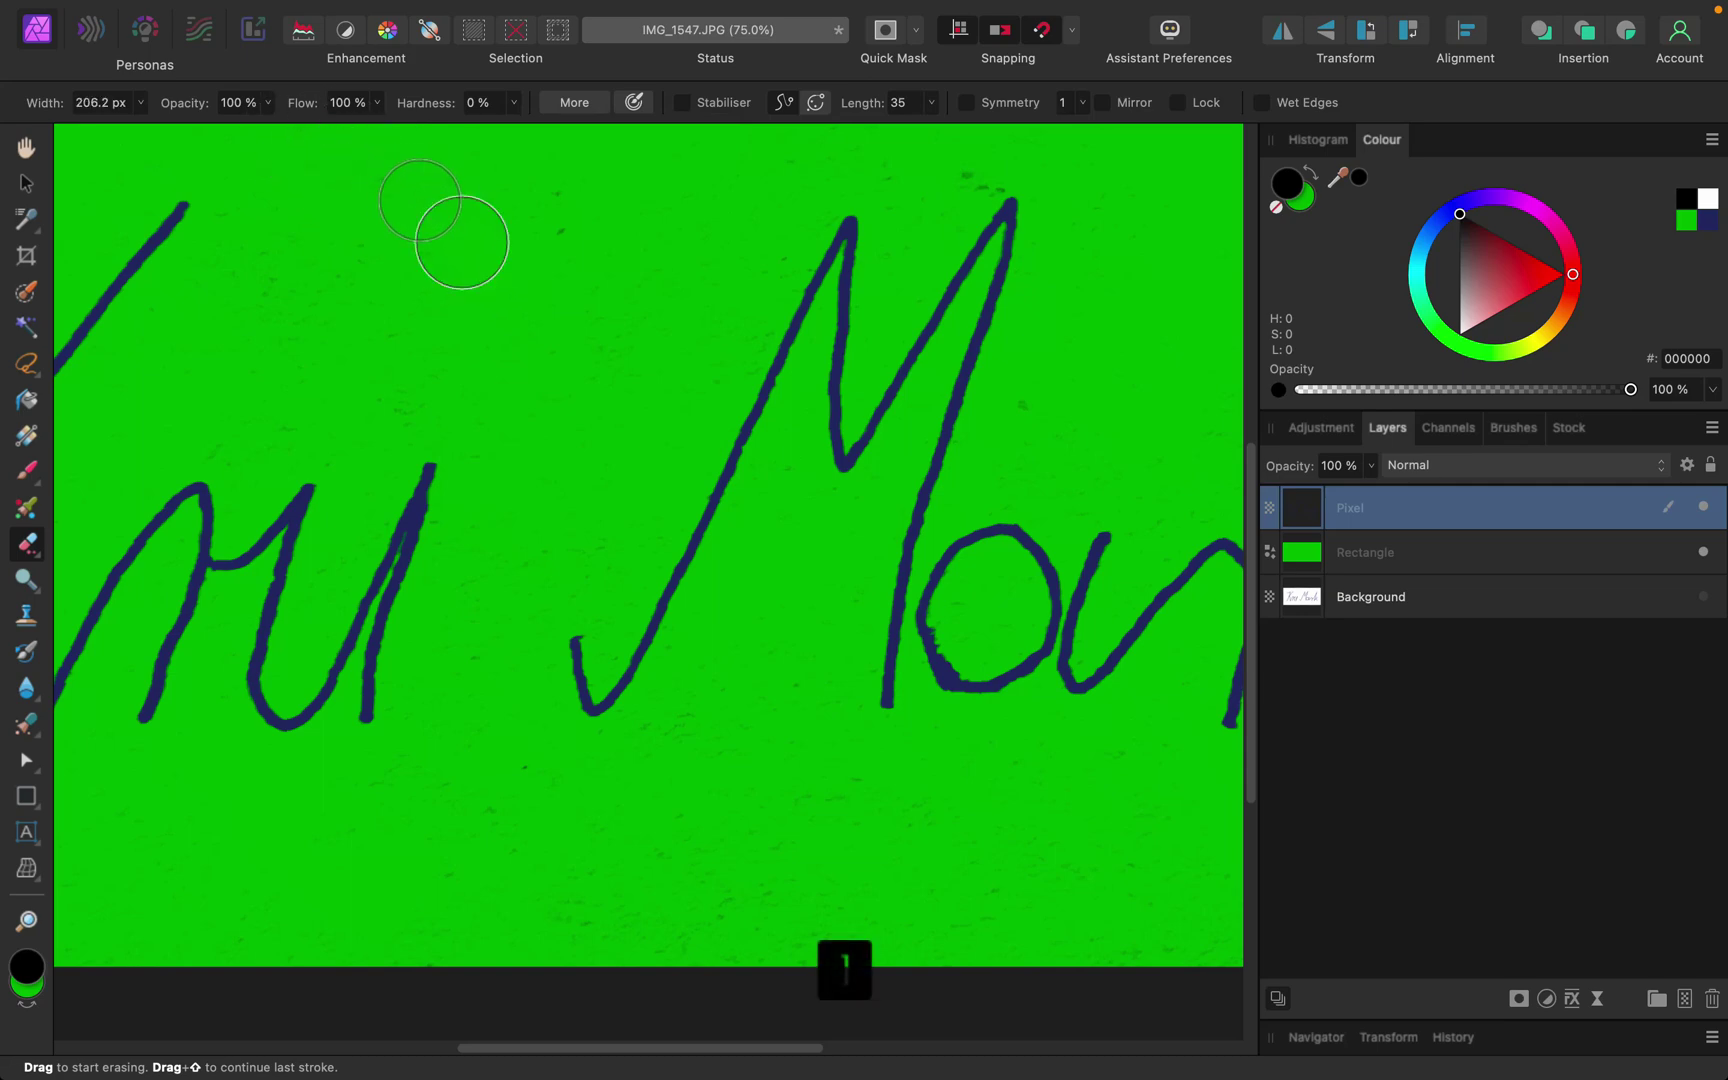
key(bracketright)
key(bracketright)
key(bracketright)
key(super+minus)
key(super+minus)
key(super+minus)
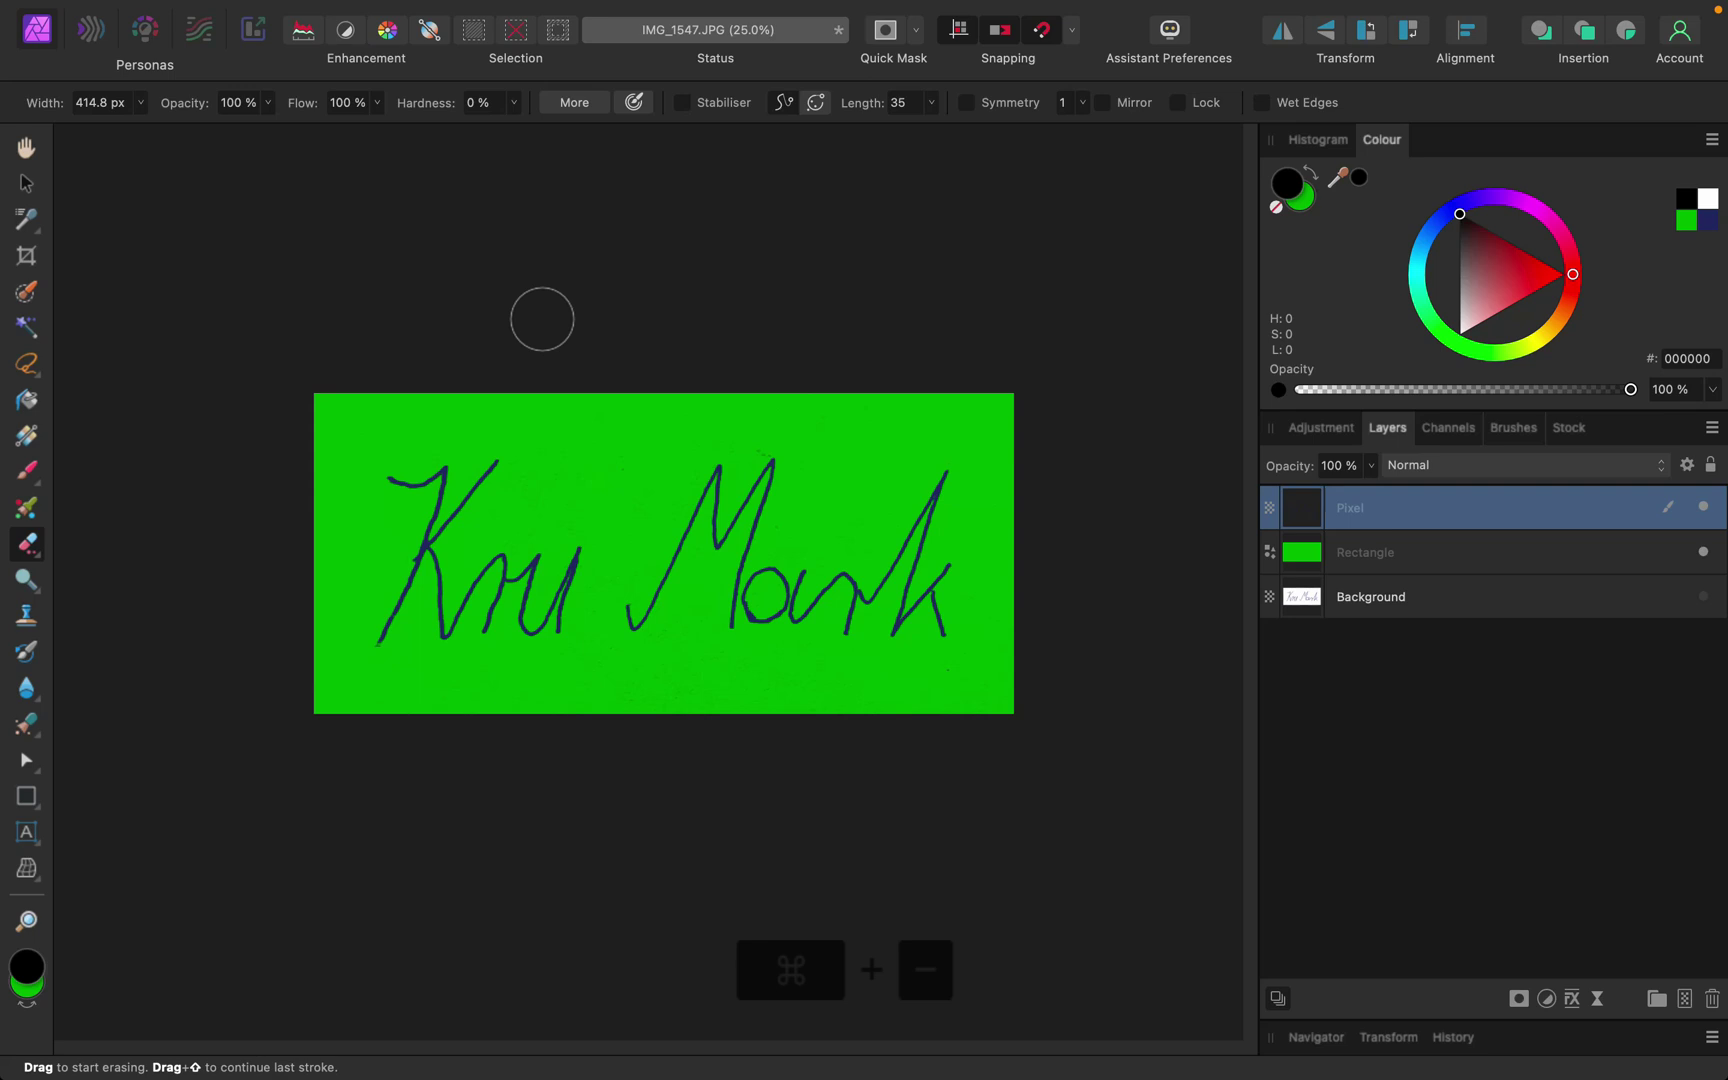
key(bracketright)
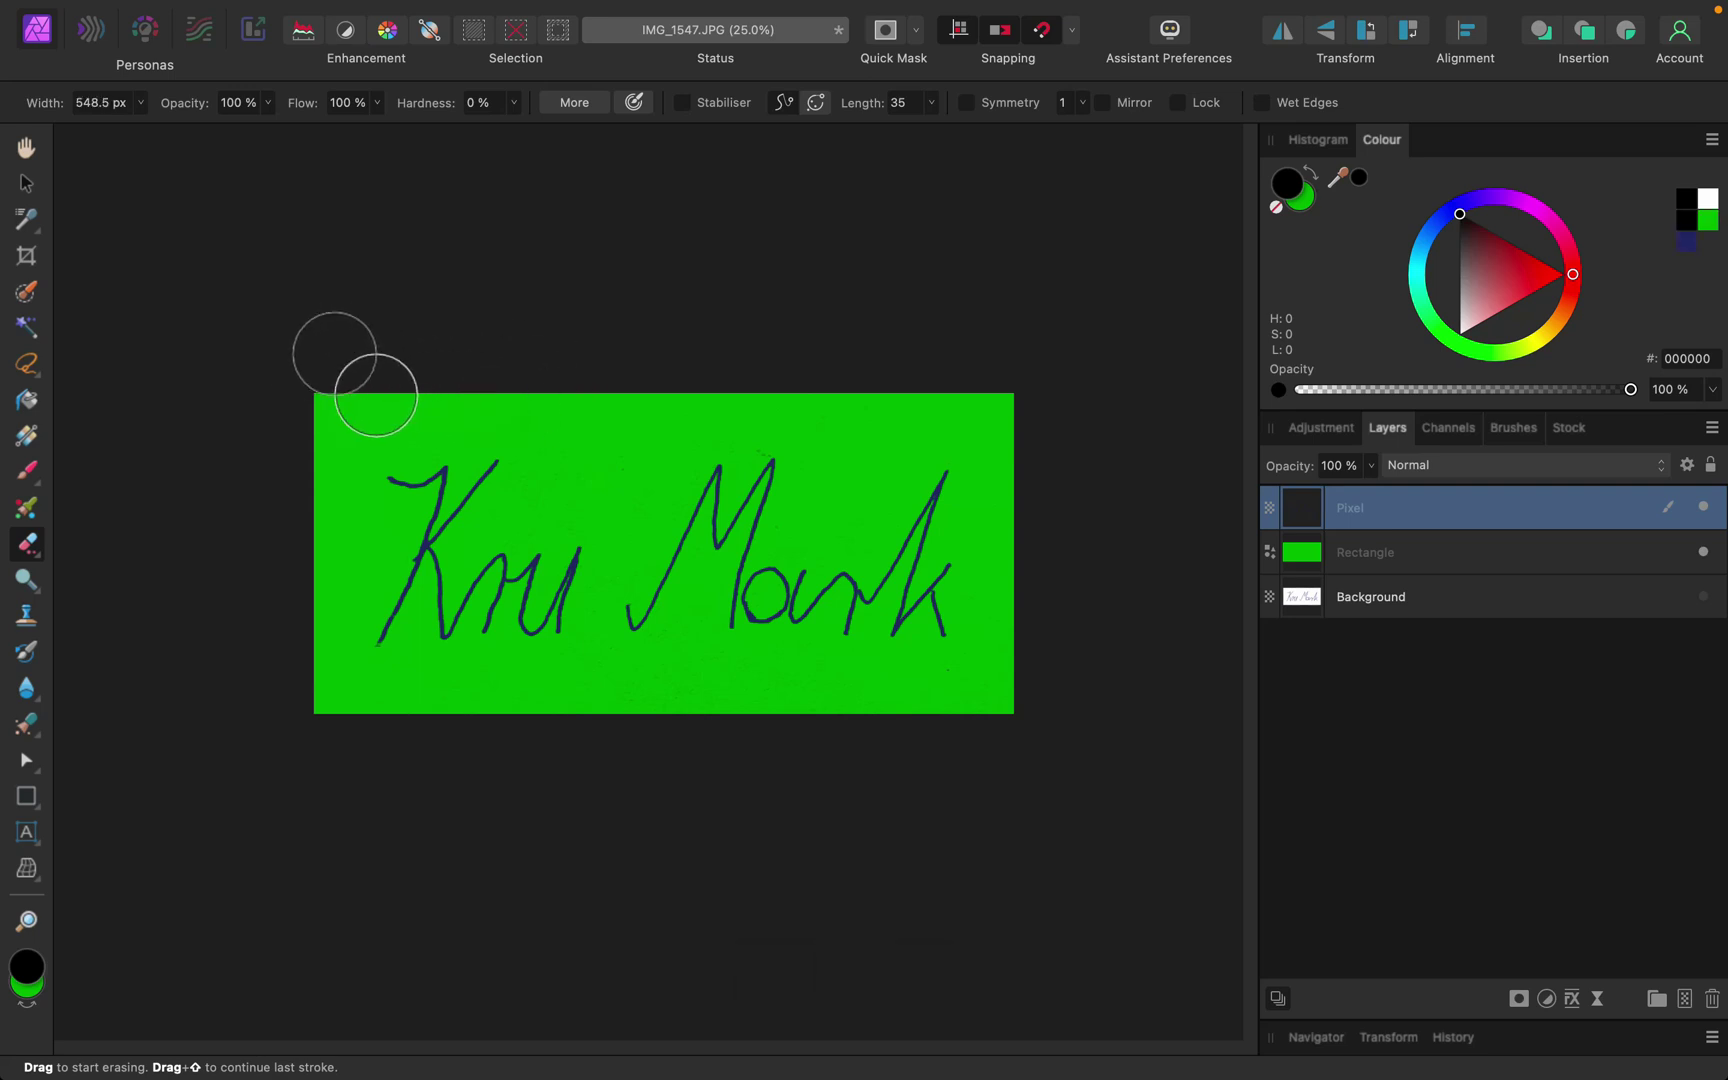
key(super+0)
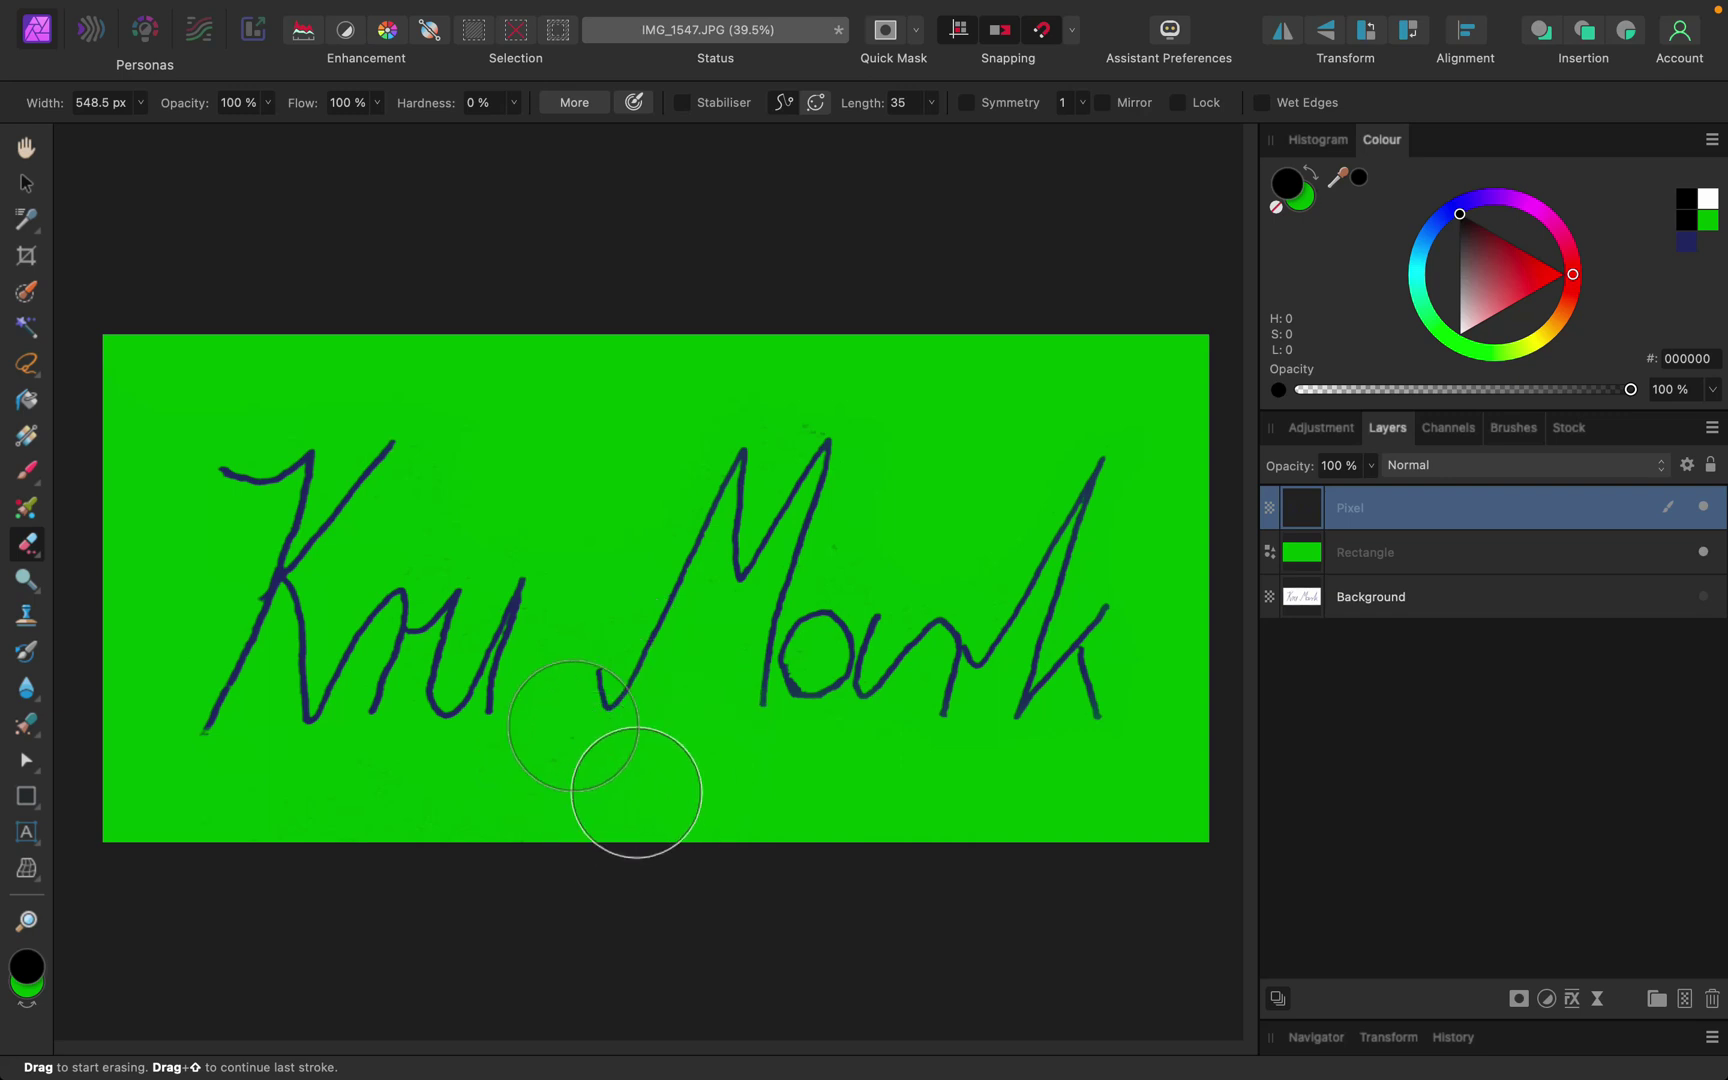
- Undo the last change and erase stray pixels above the signature's start and along the top edge
key(super+z)
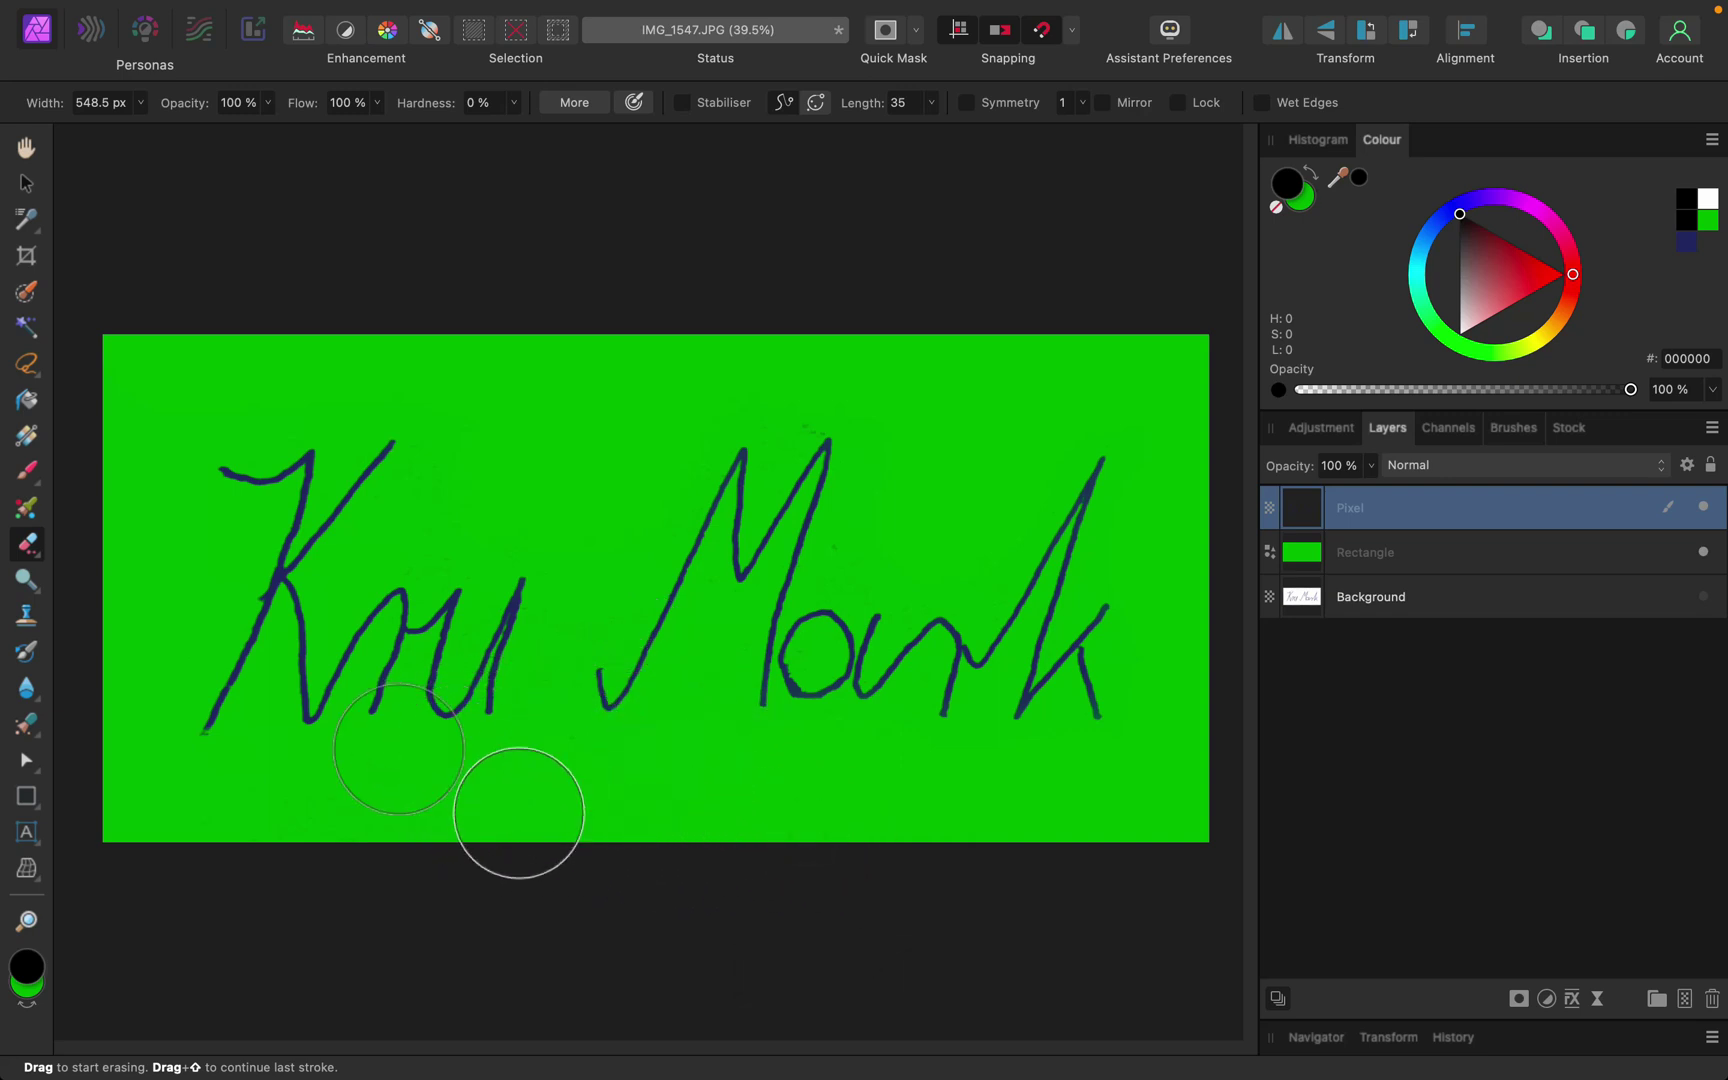
click(463, 793)
click(270, 810)
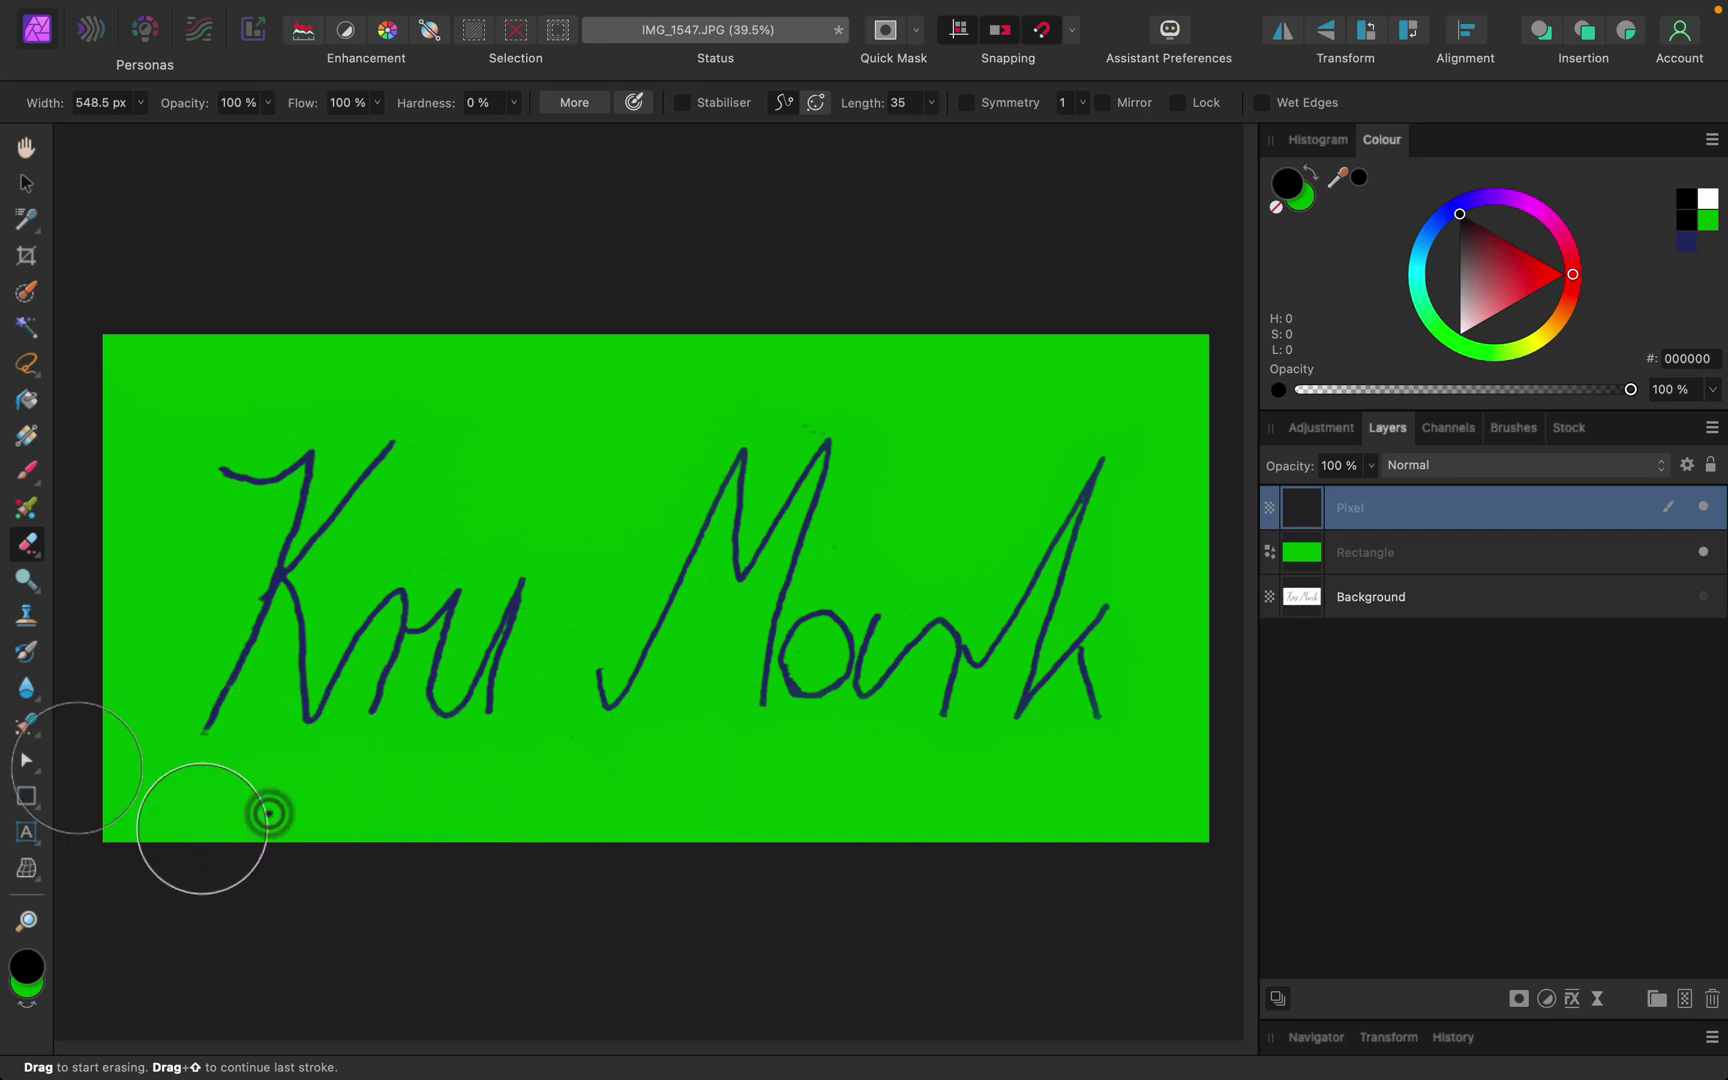
click(162, 554)
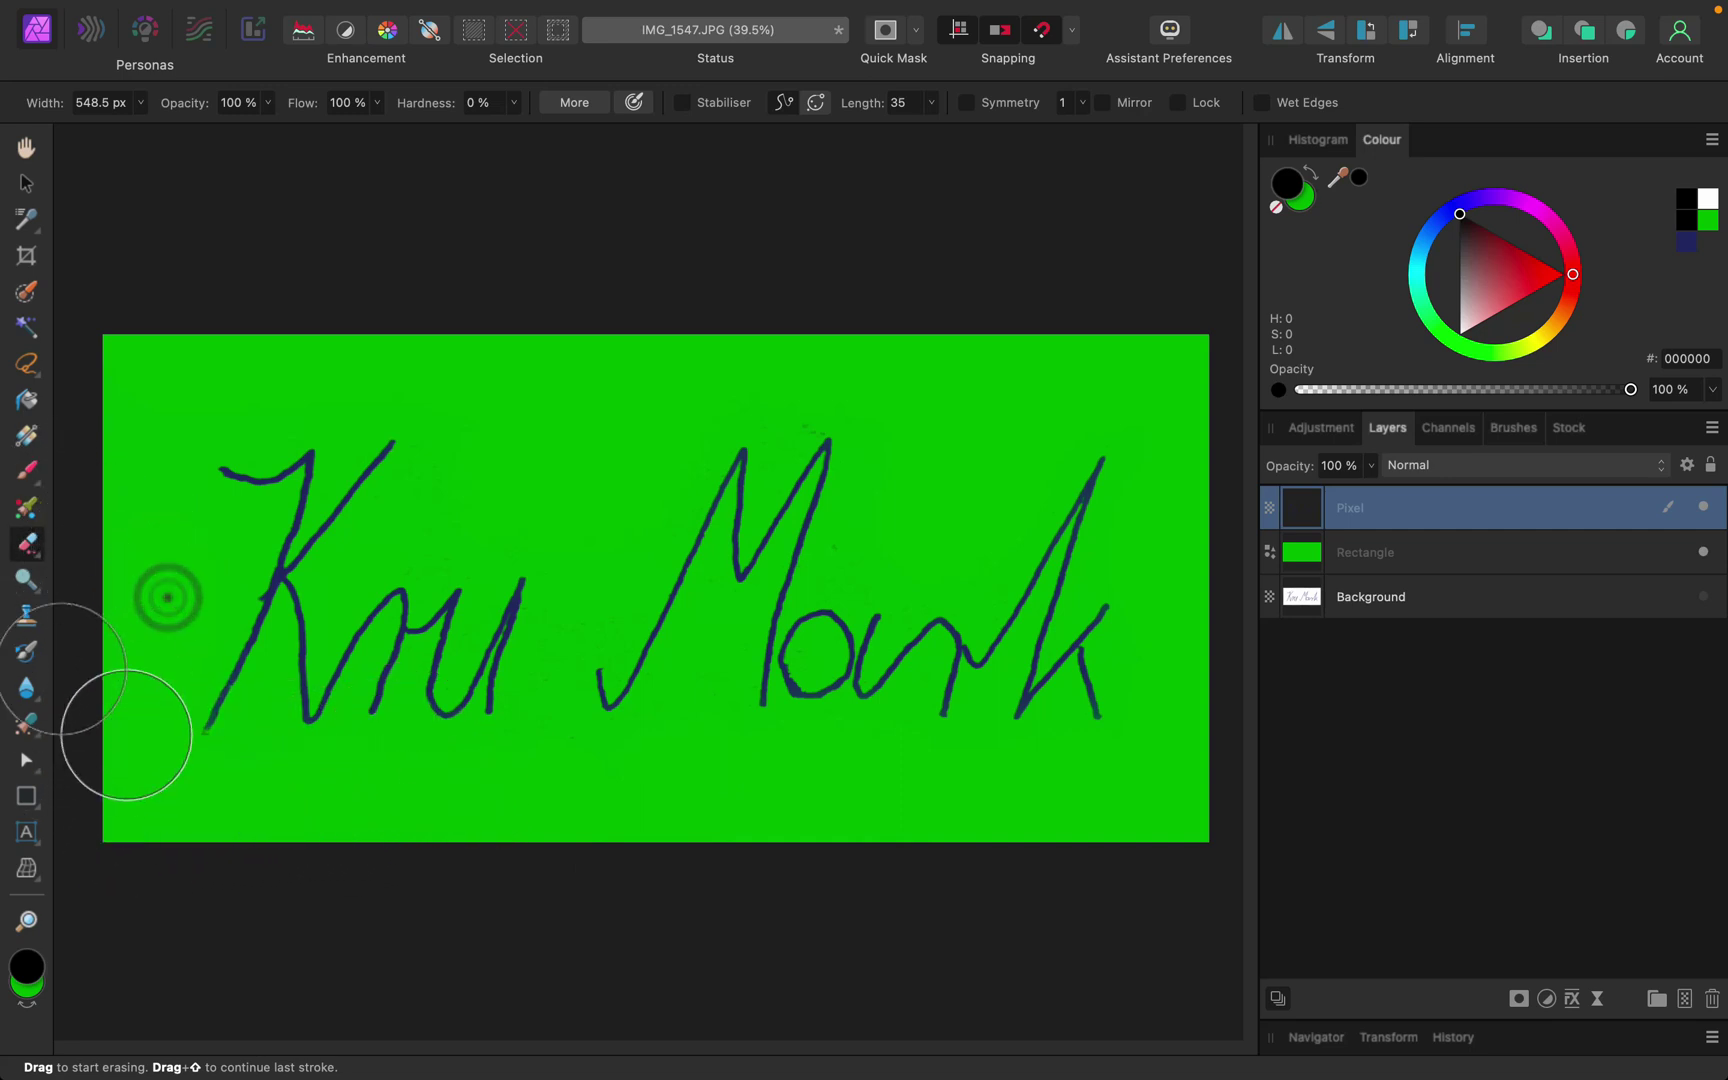
click(375, 351)
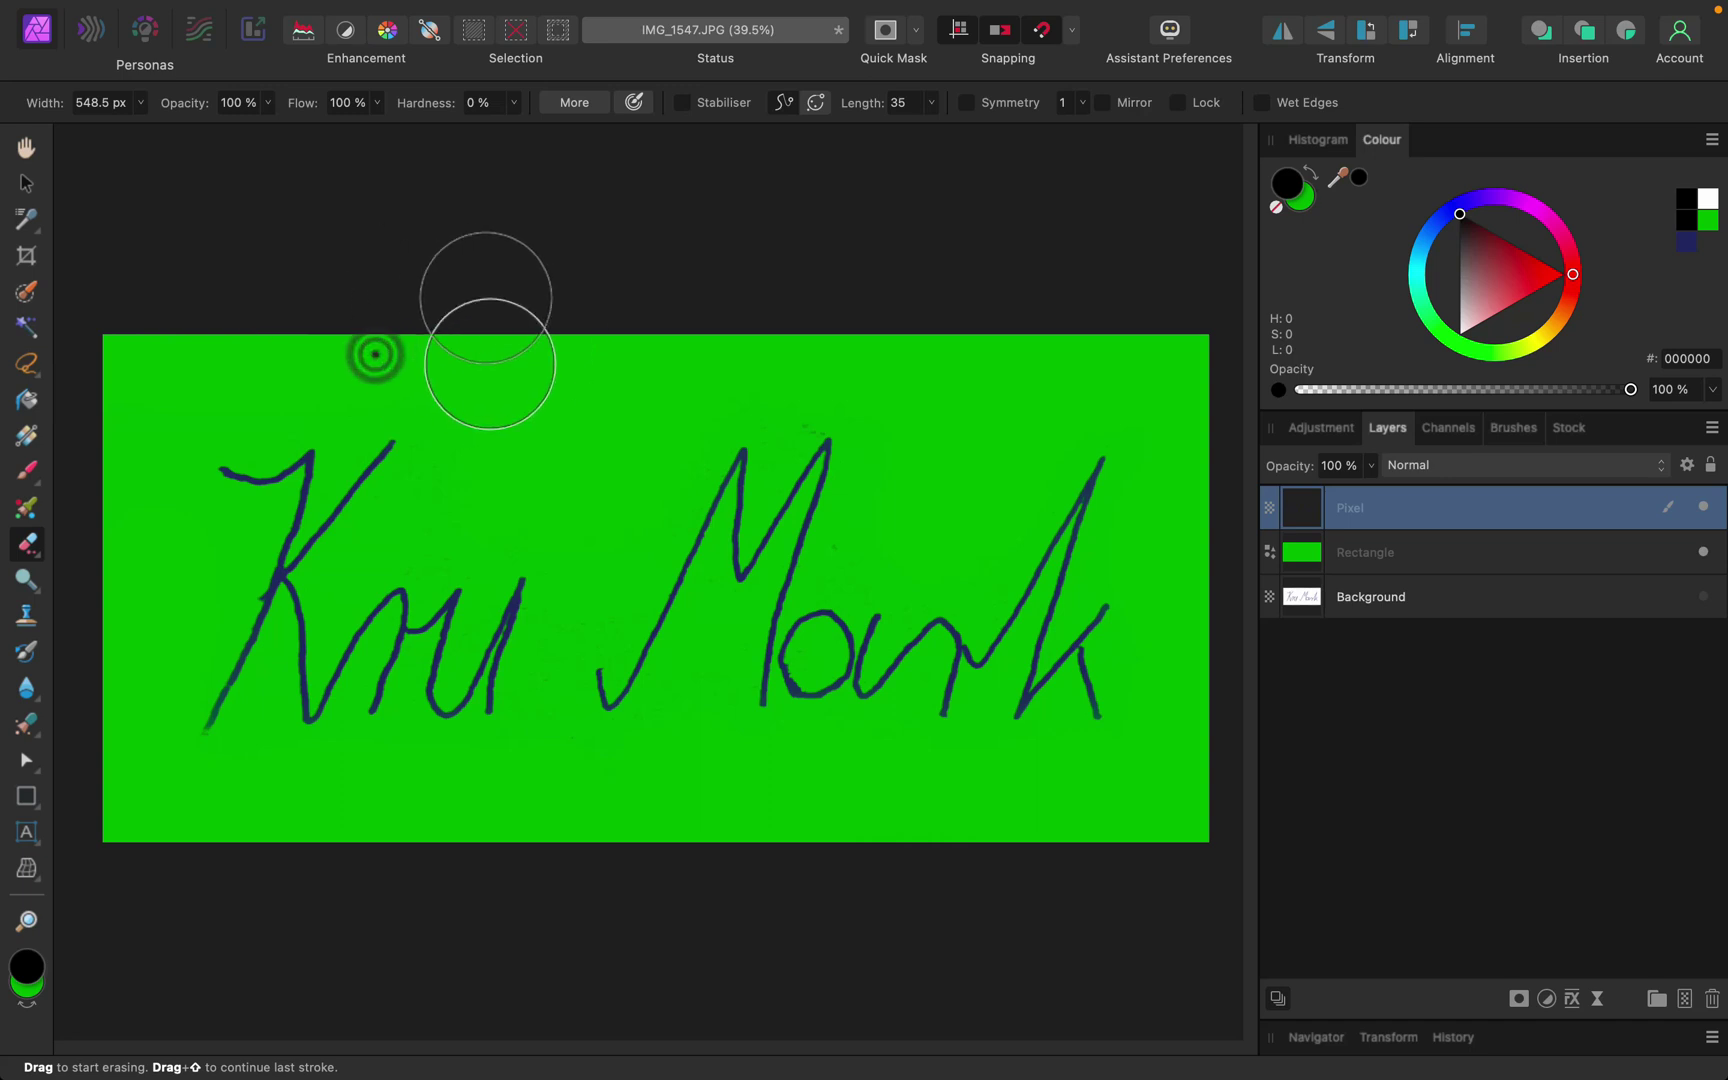
click(451, 496)
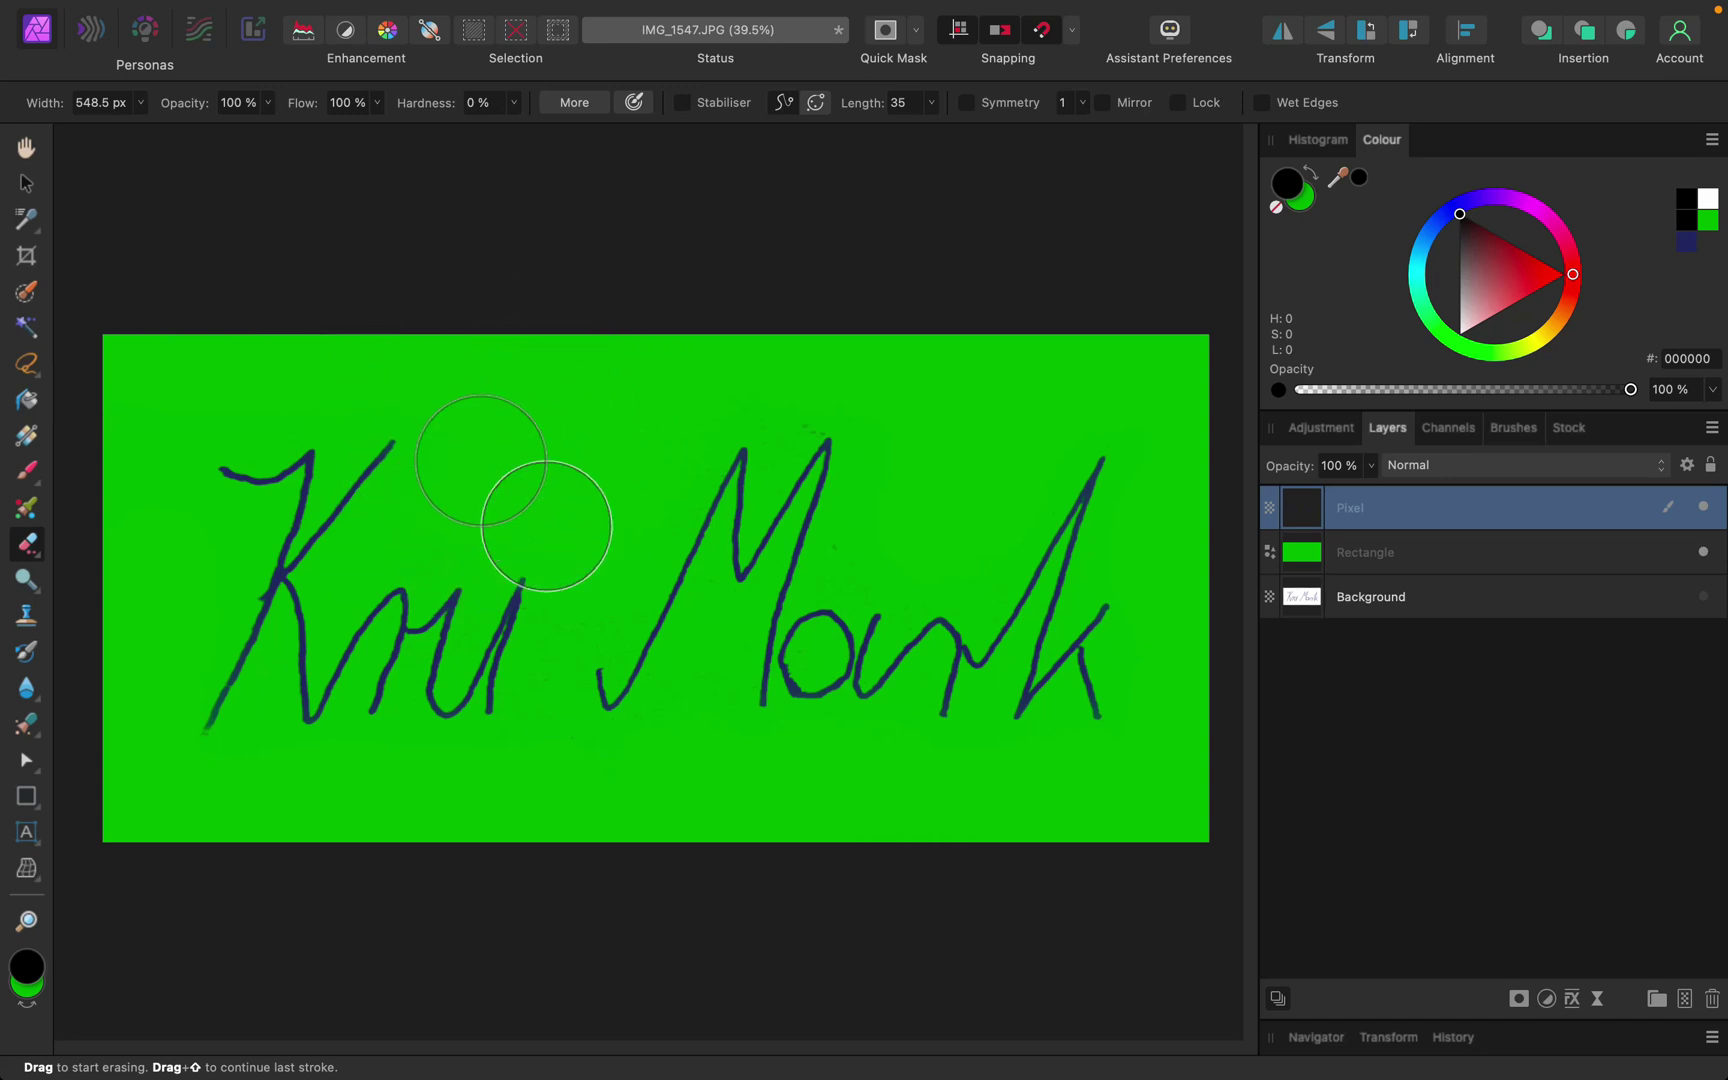
click(559, 501)
- With a smaller brush, erase specks around the M, the top right and the signature's end
key(bracketleft)
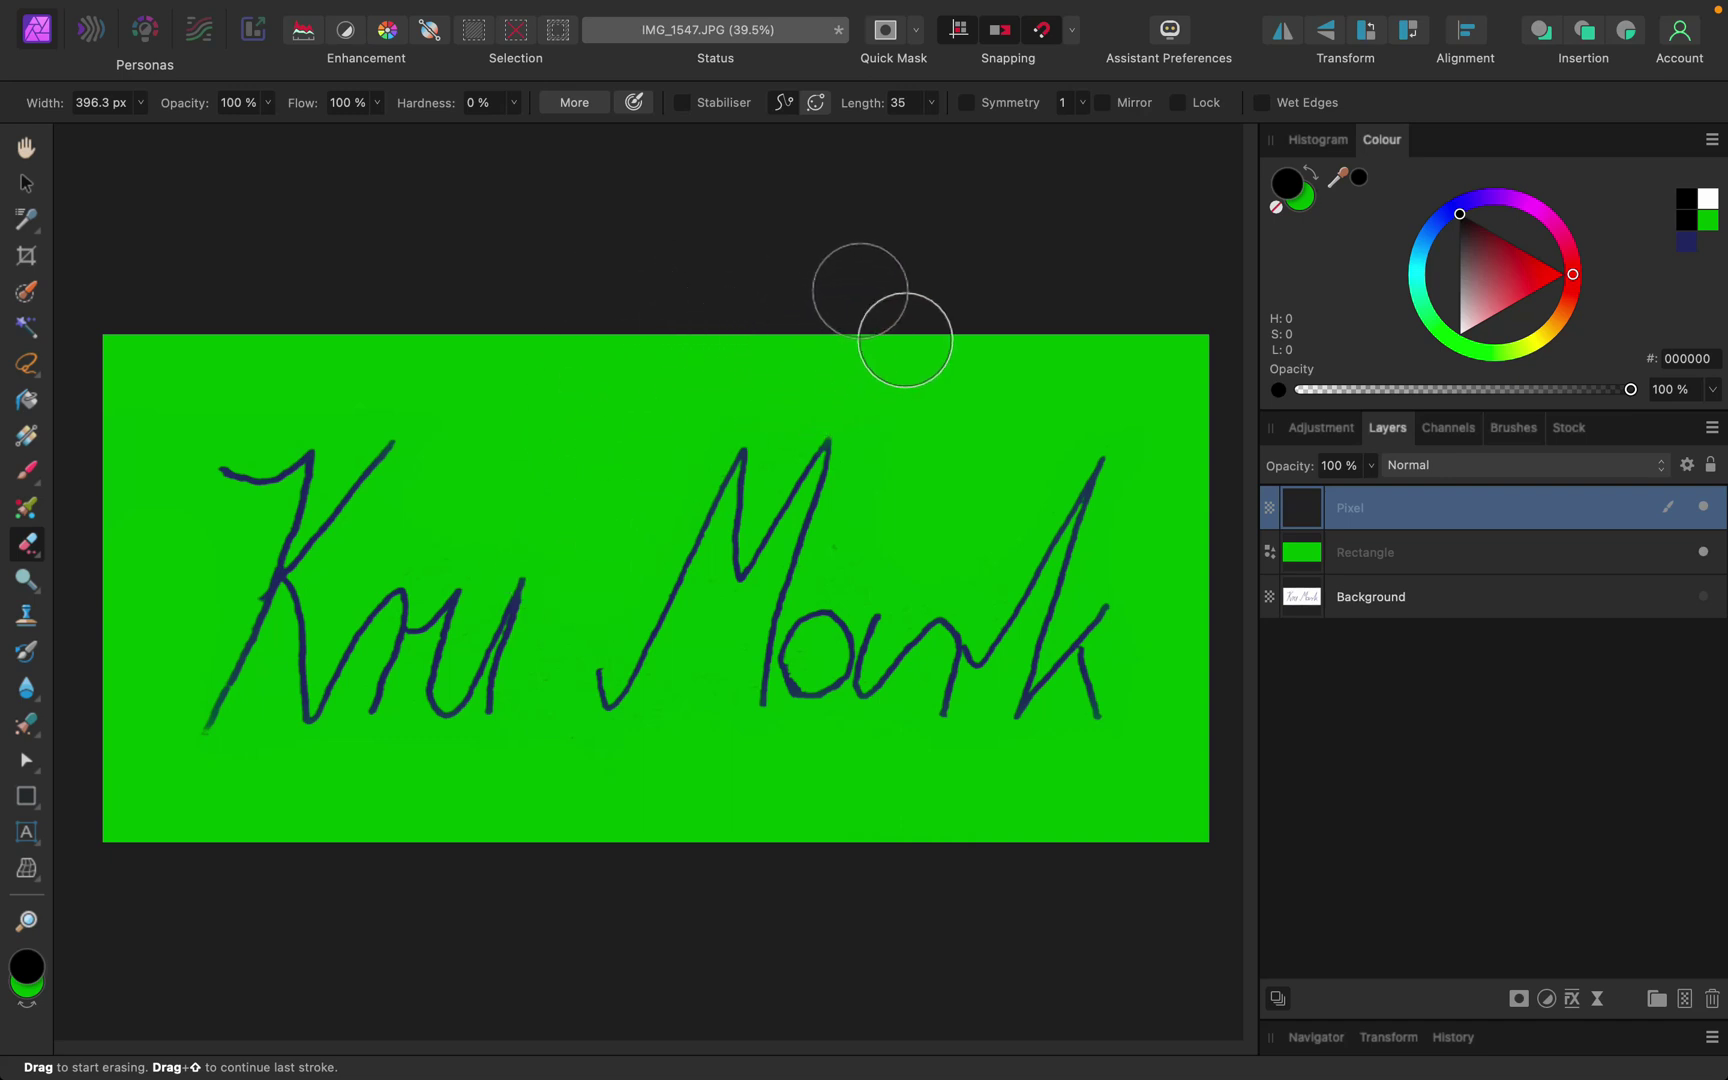
click(899, 355)
click(945, 459)
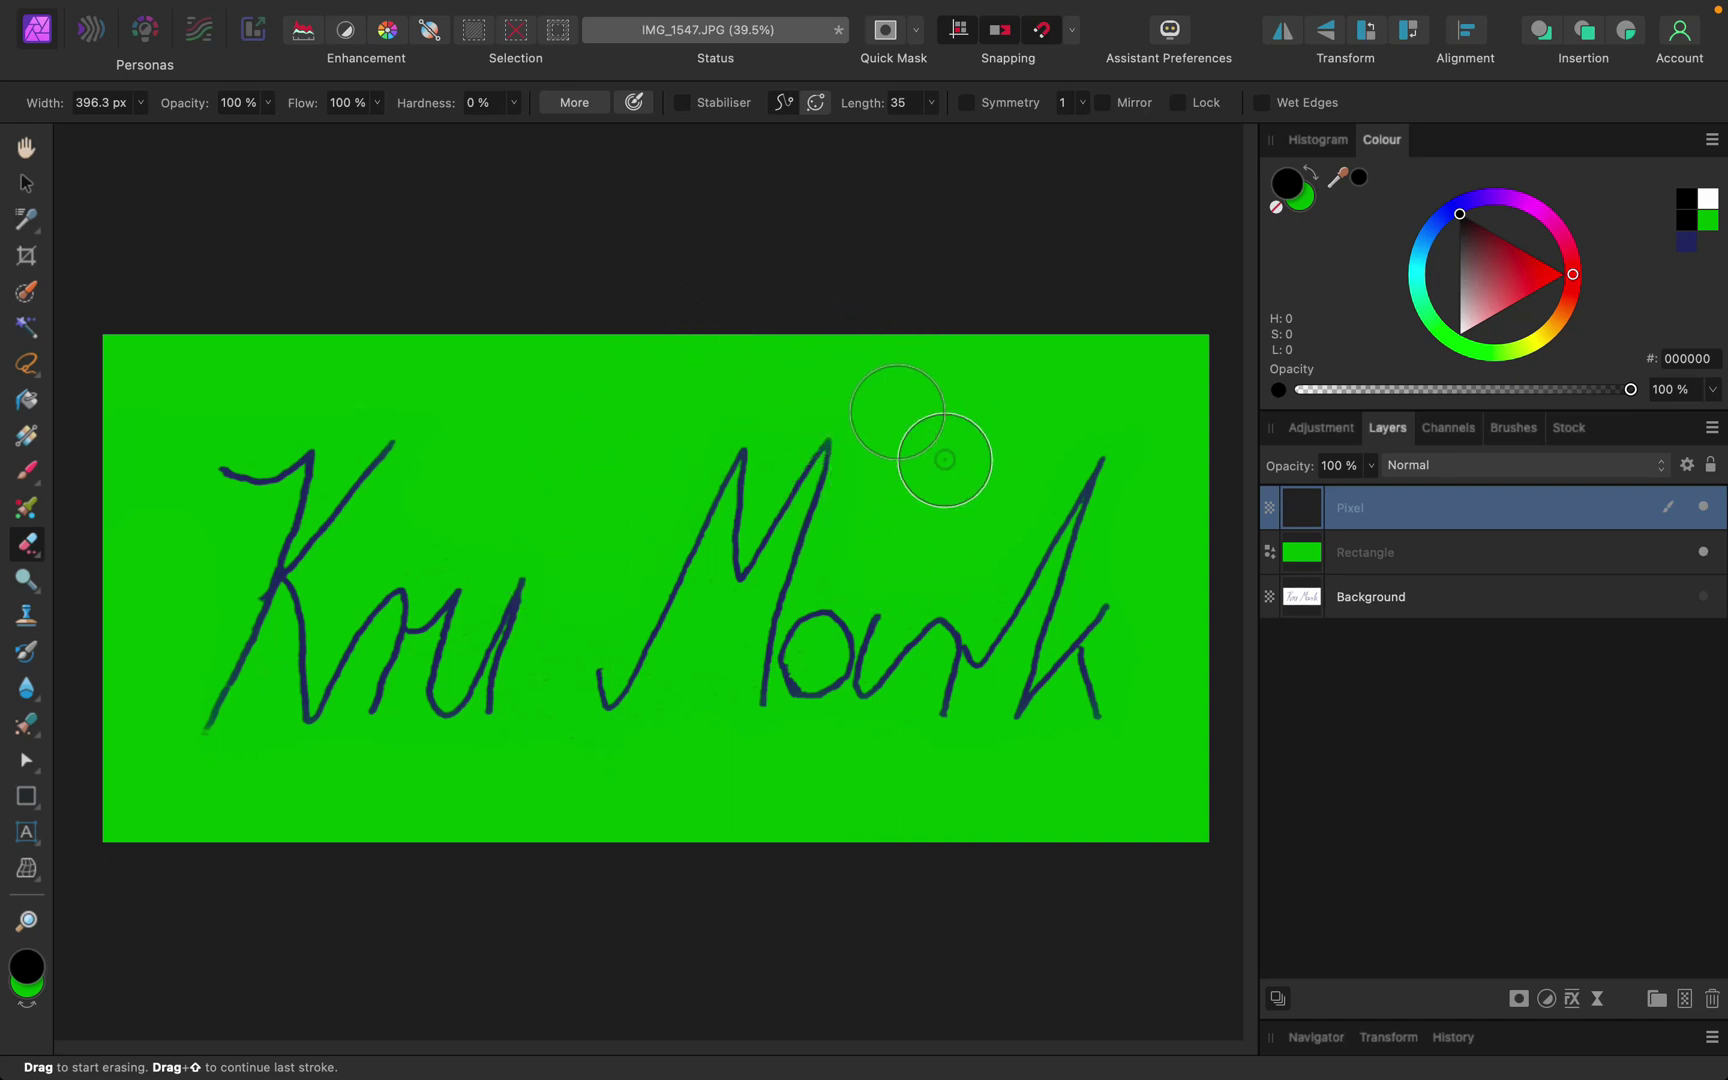
click(1168, 350)
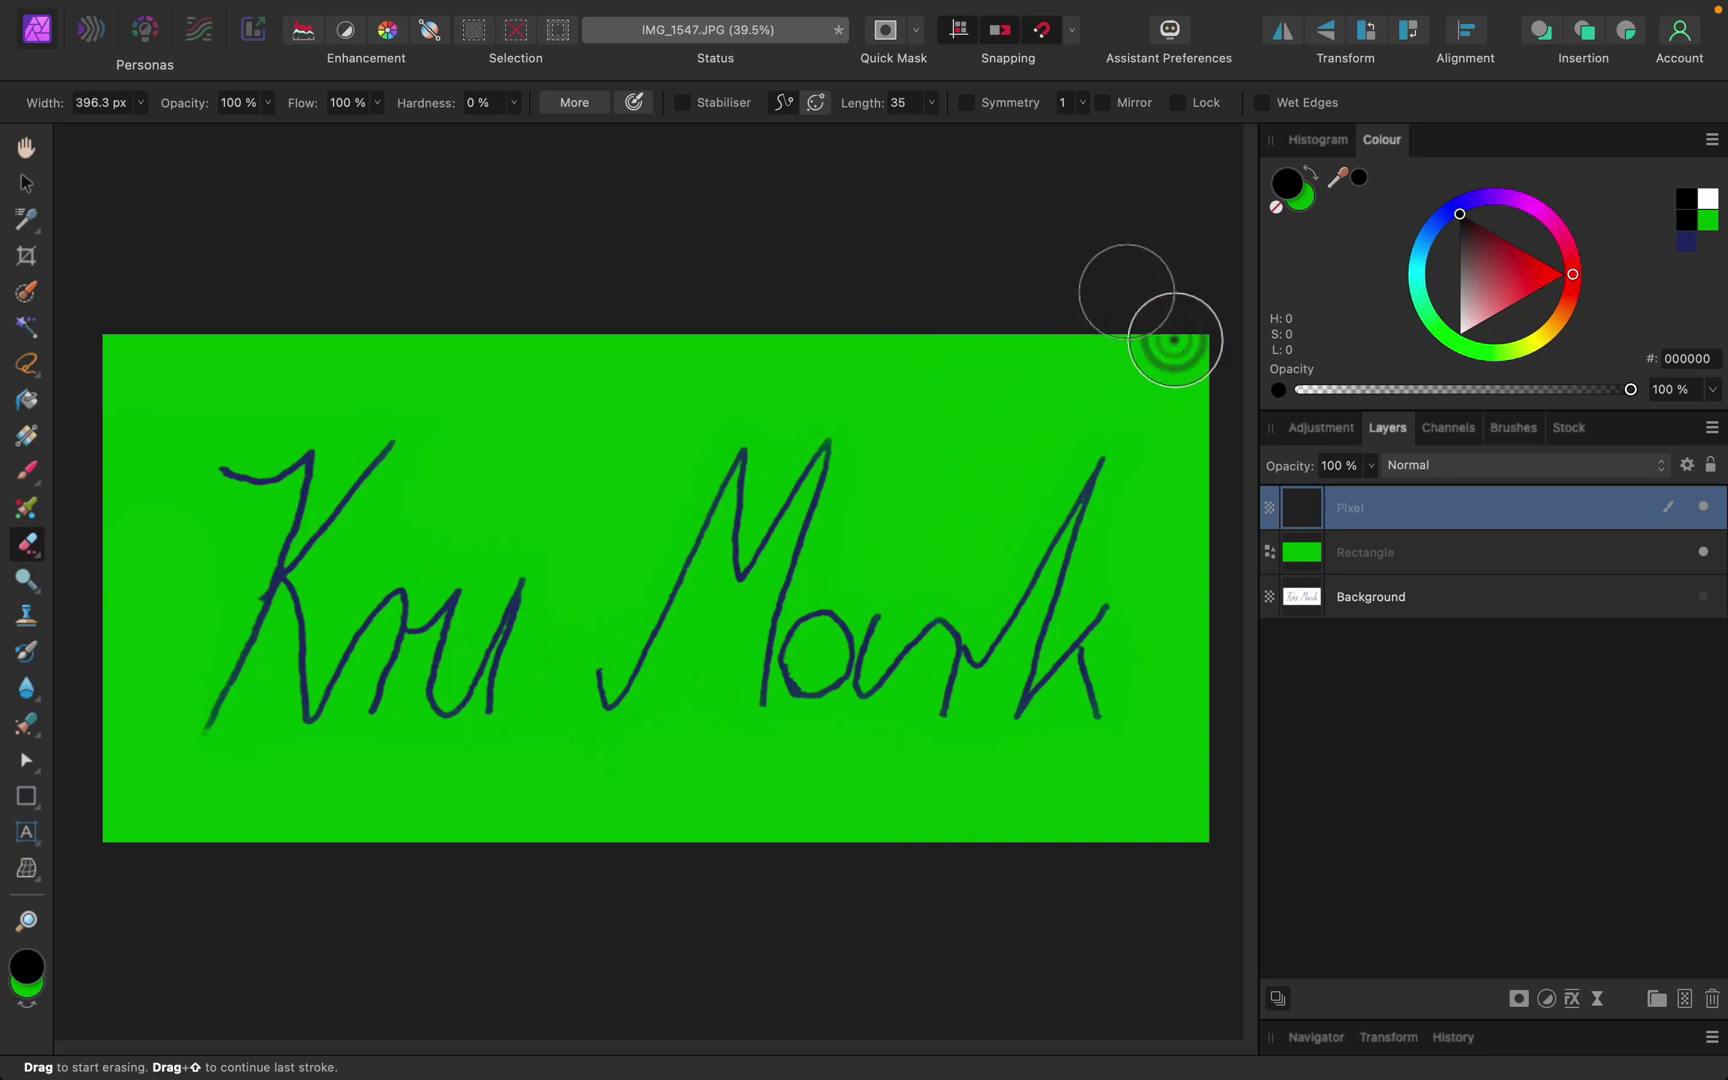
click(1183, 810)
key(bracketleft)
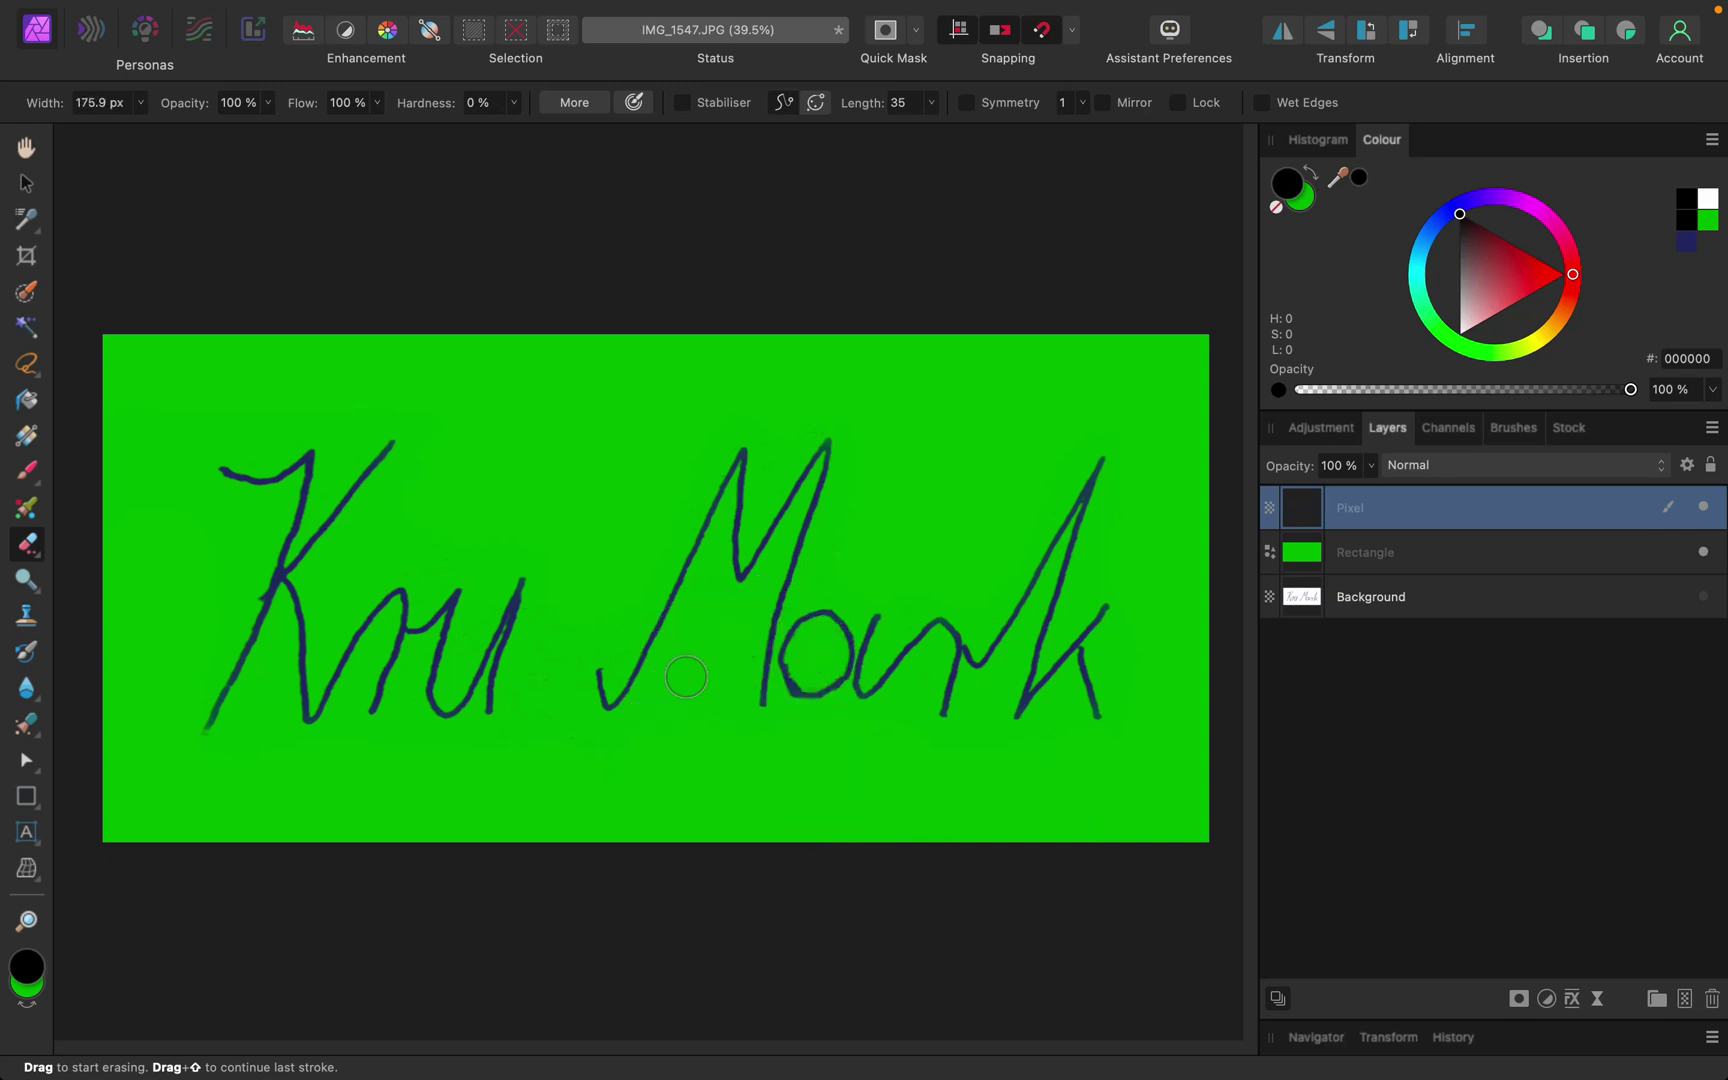
key(bracketright)
key(bracketright)
key(bracketright)
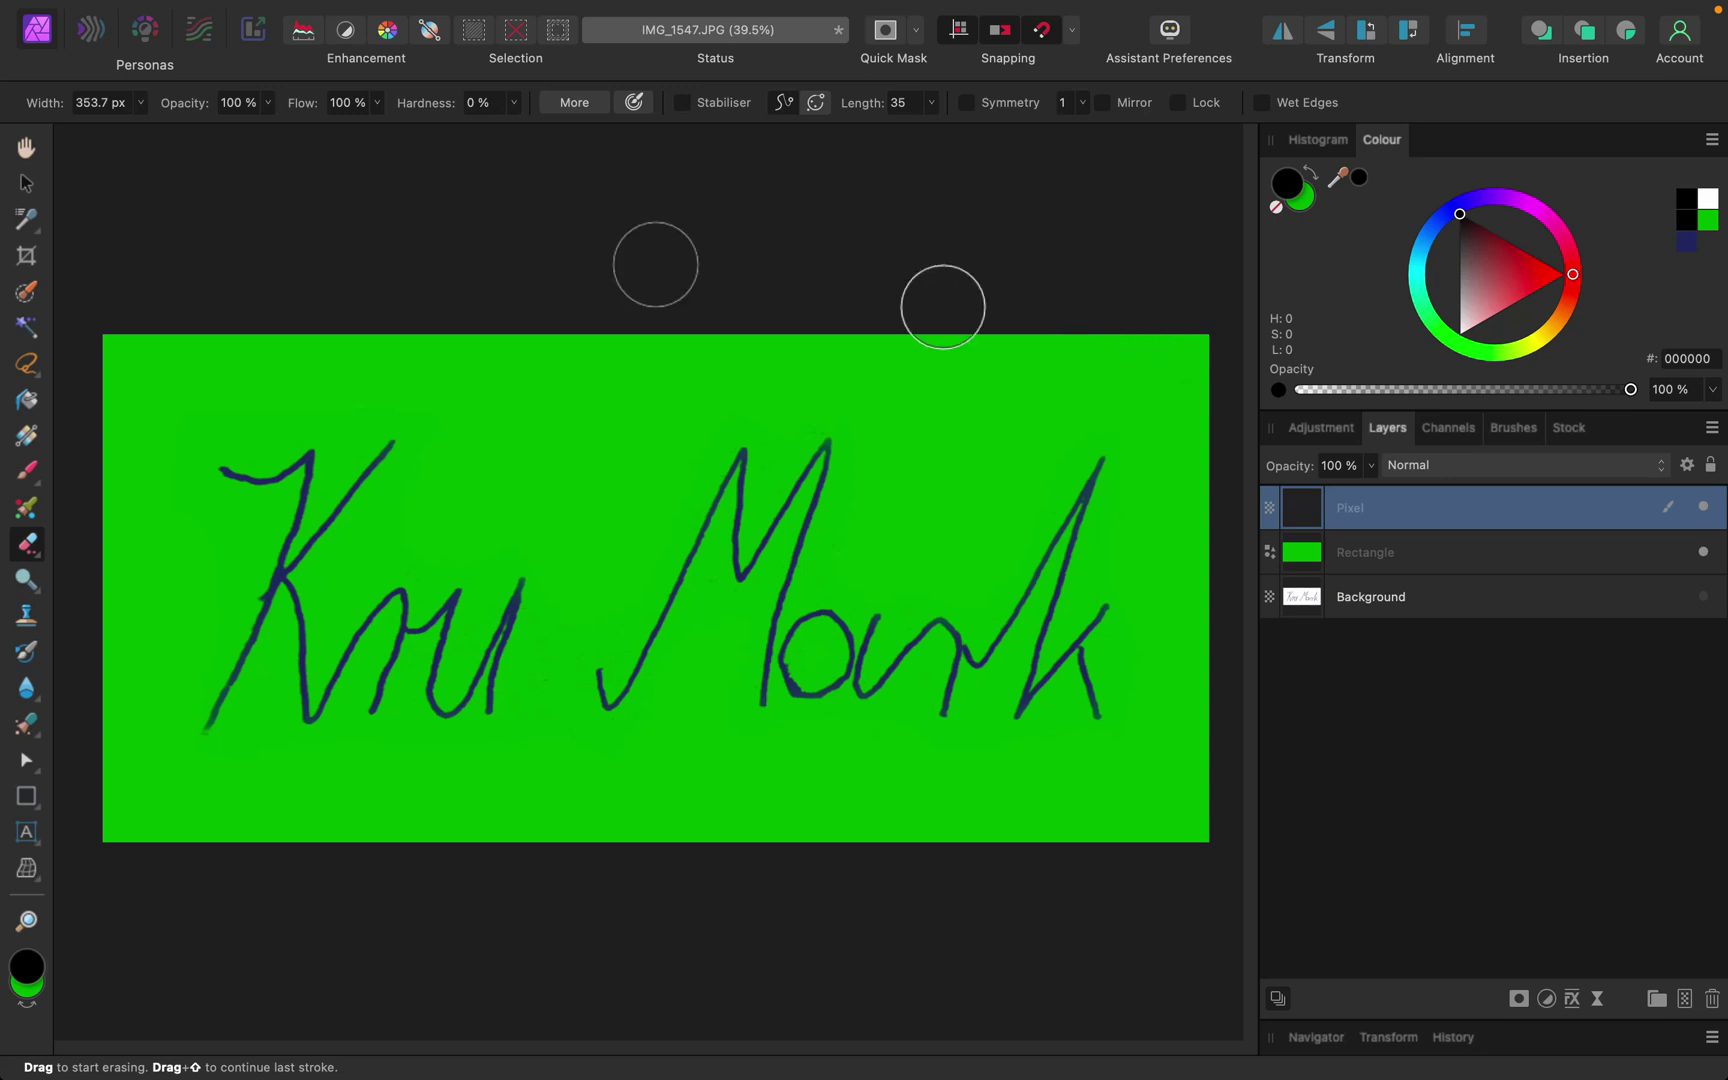
- Extend the crop slightly on all four sides to 2390 × 1138 px
click(27, 256)
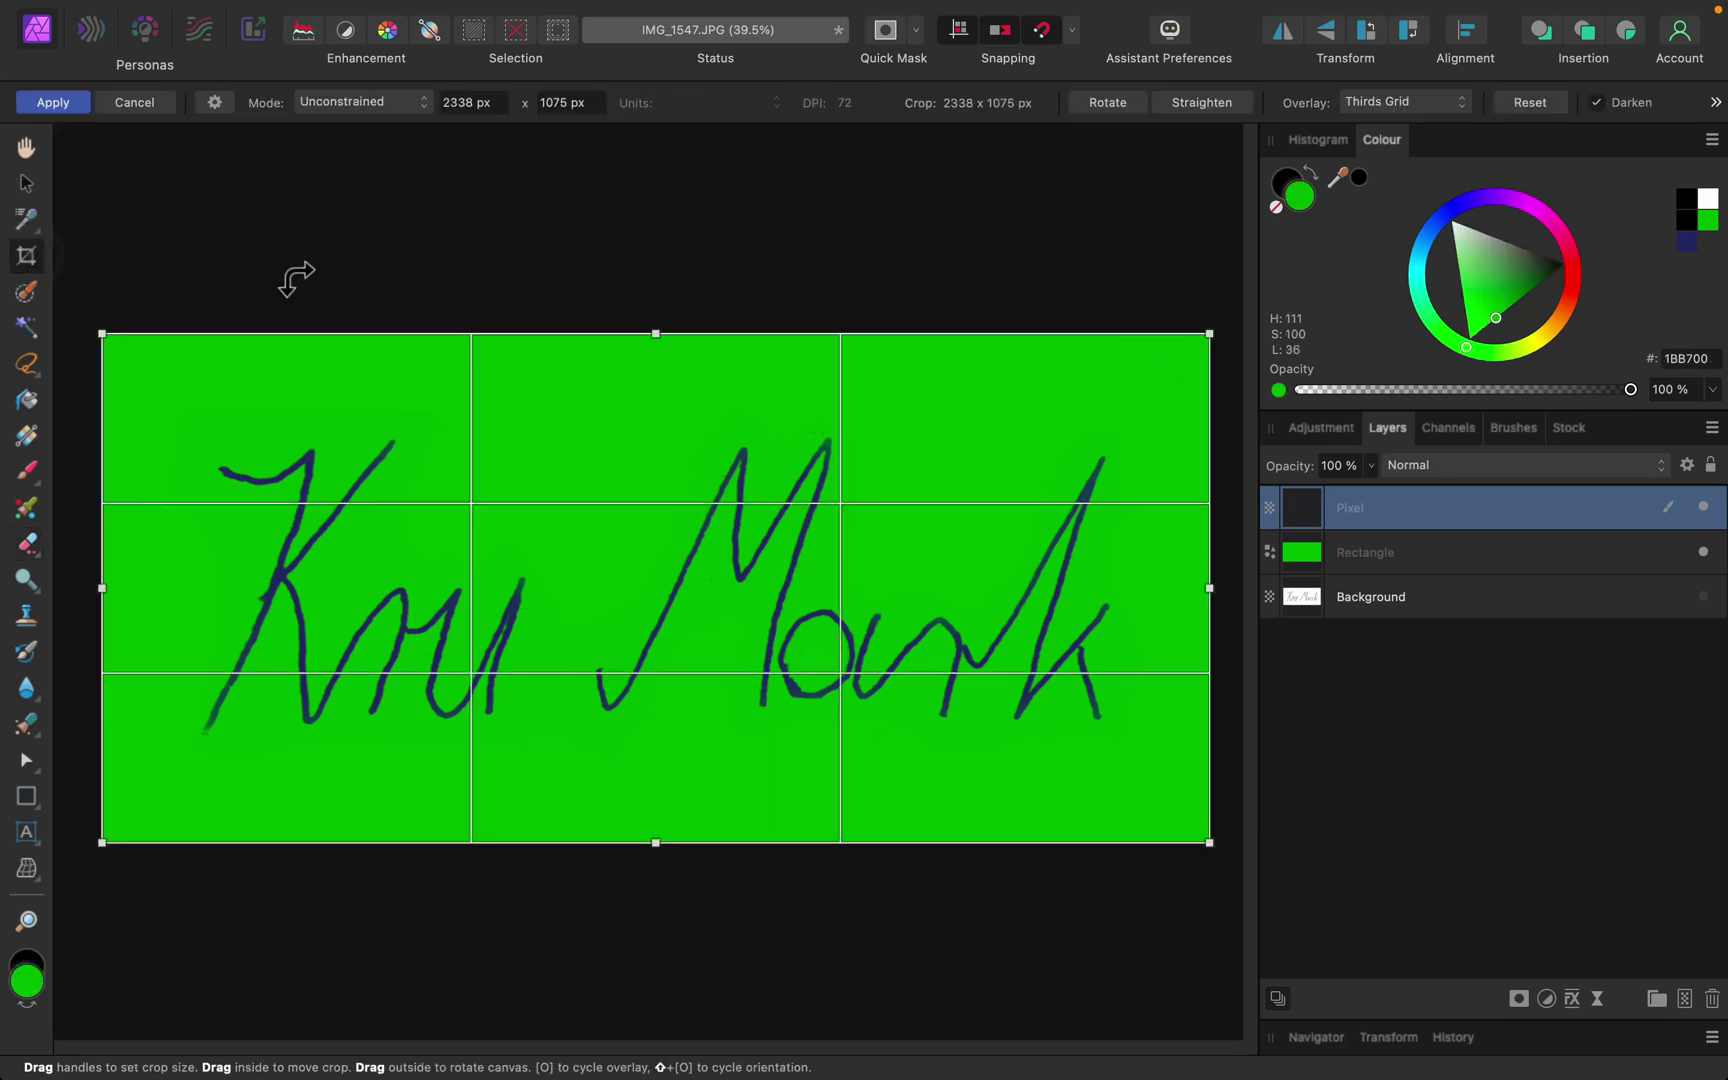
drag(659, 334, 659, 318)
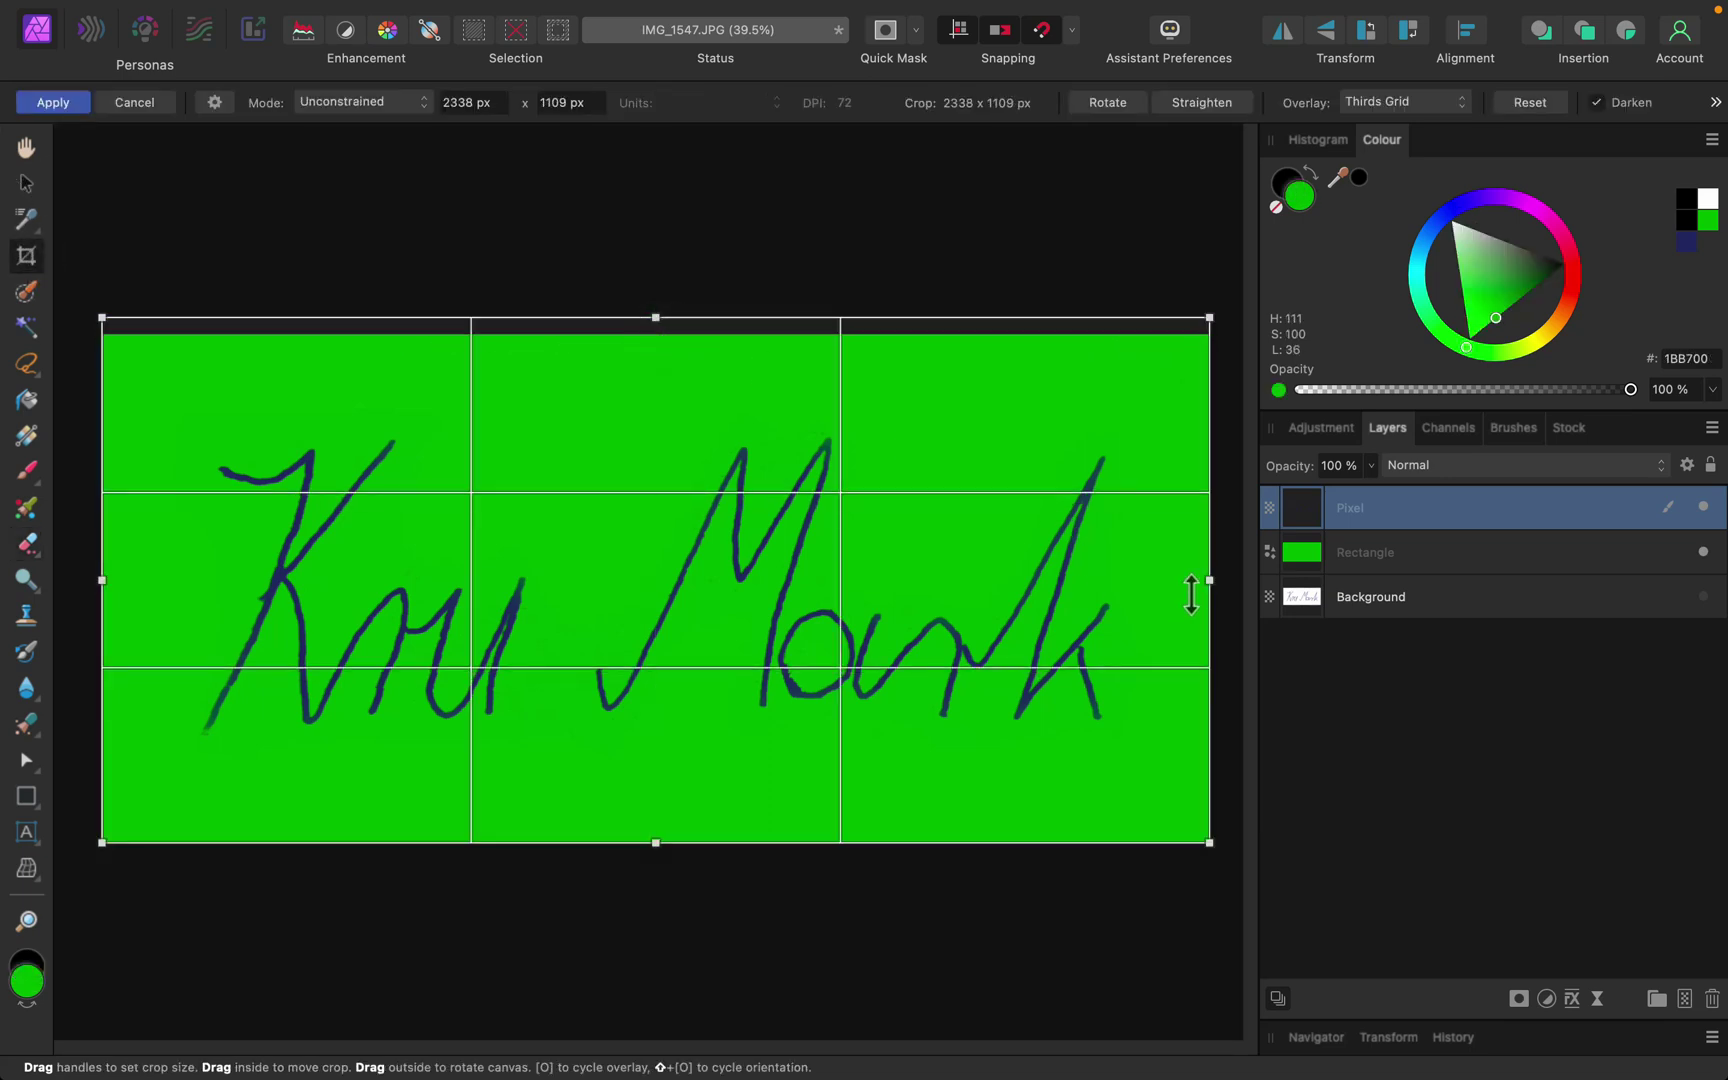
drag(1219, 581, 1231, 580)
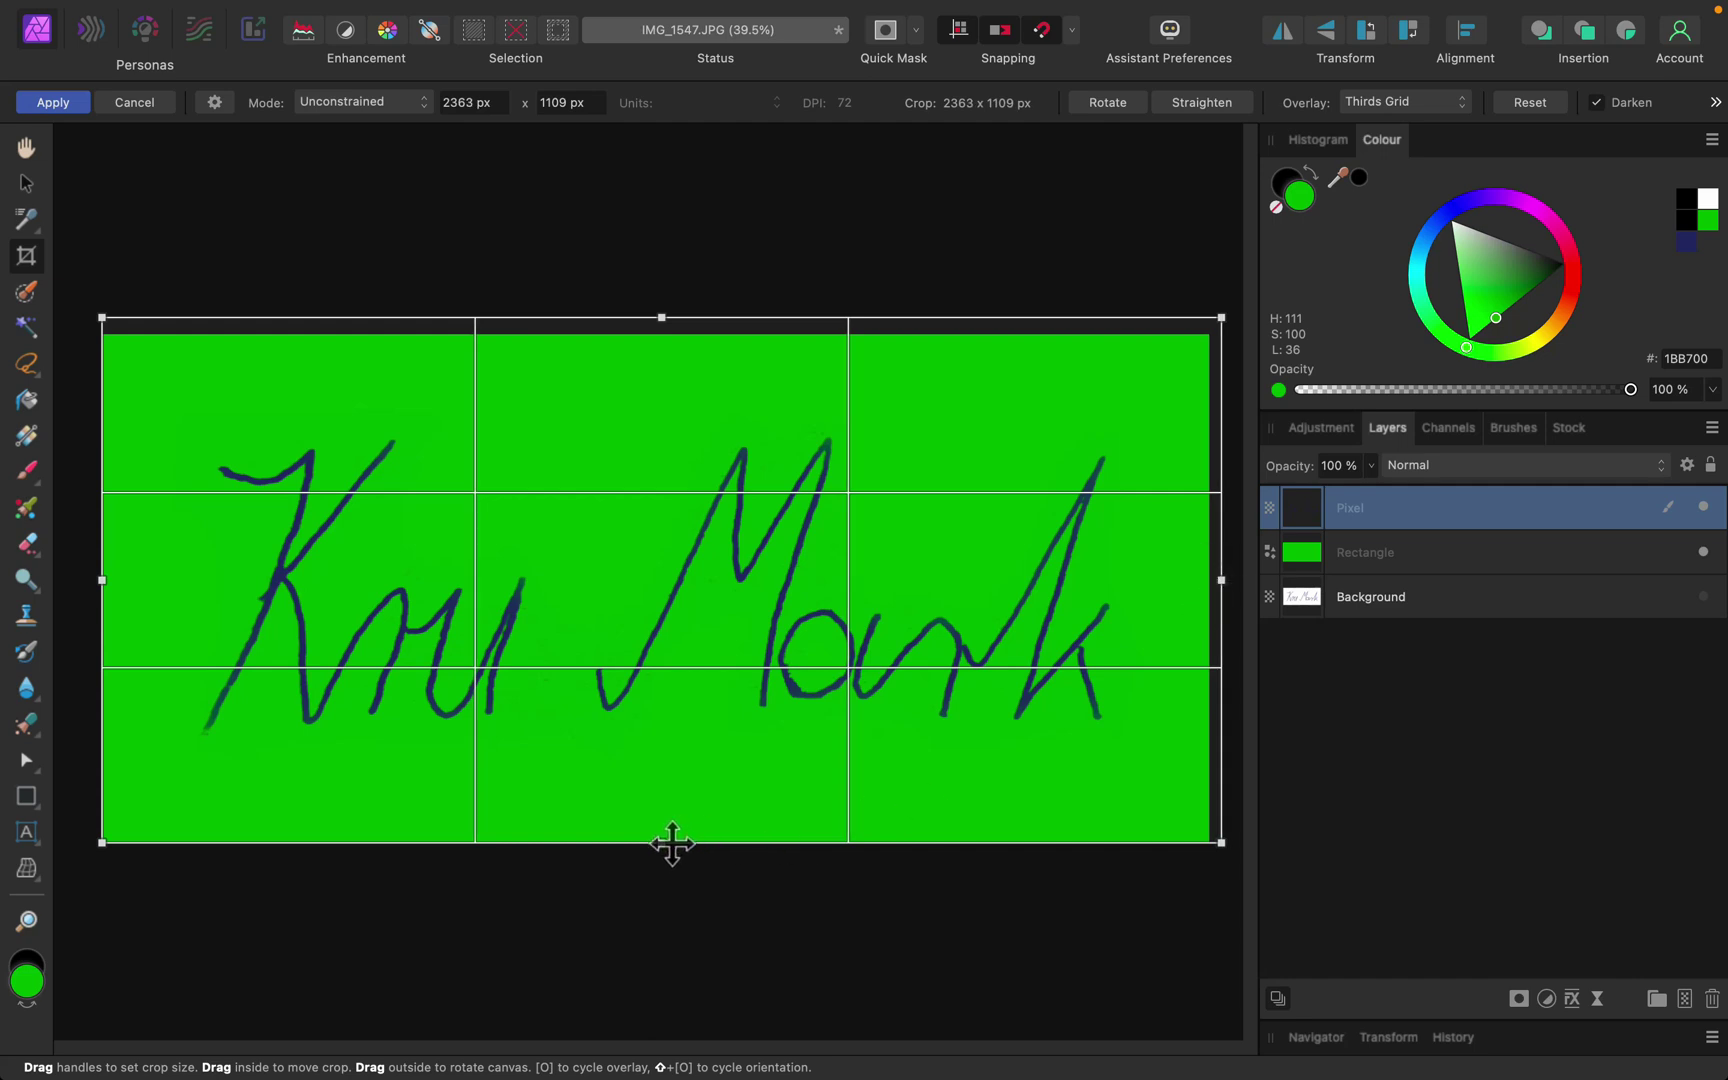
drag(665, 843, 668, 856)
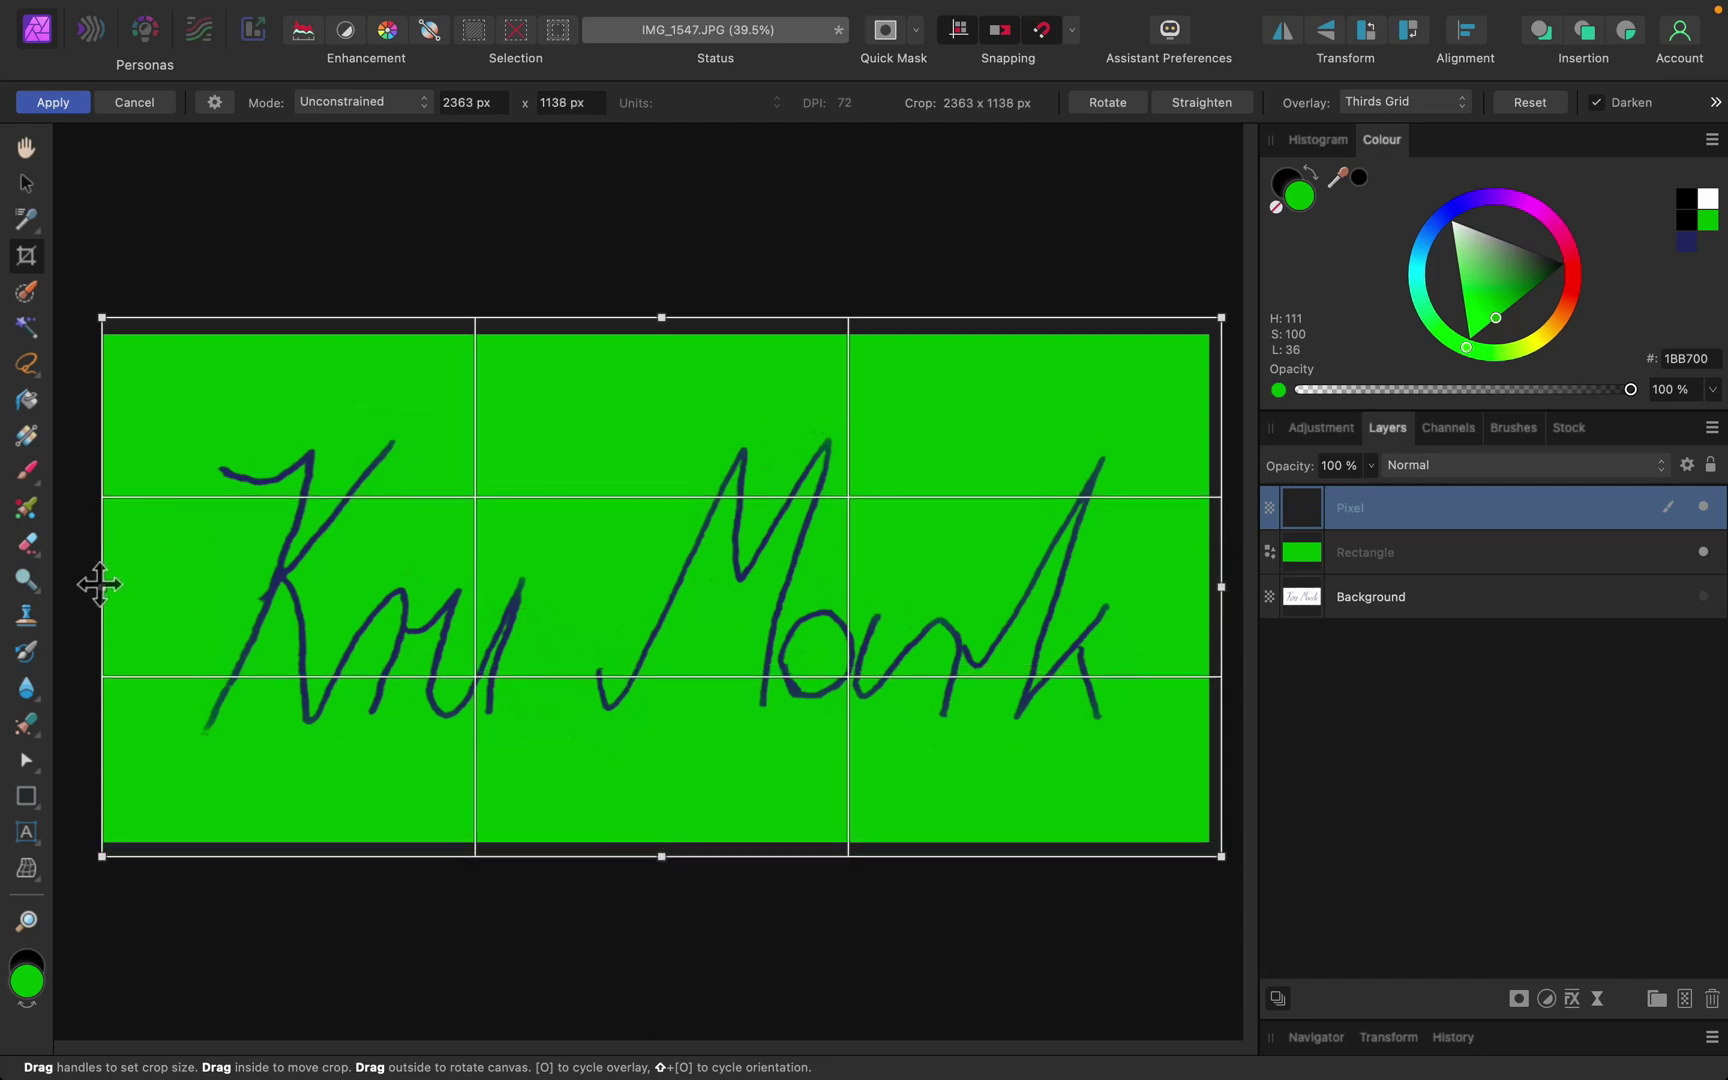
drag(93, 584, 80, 584)
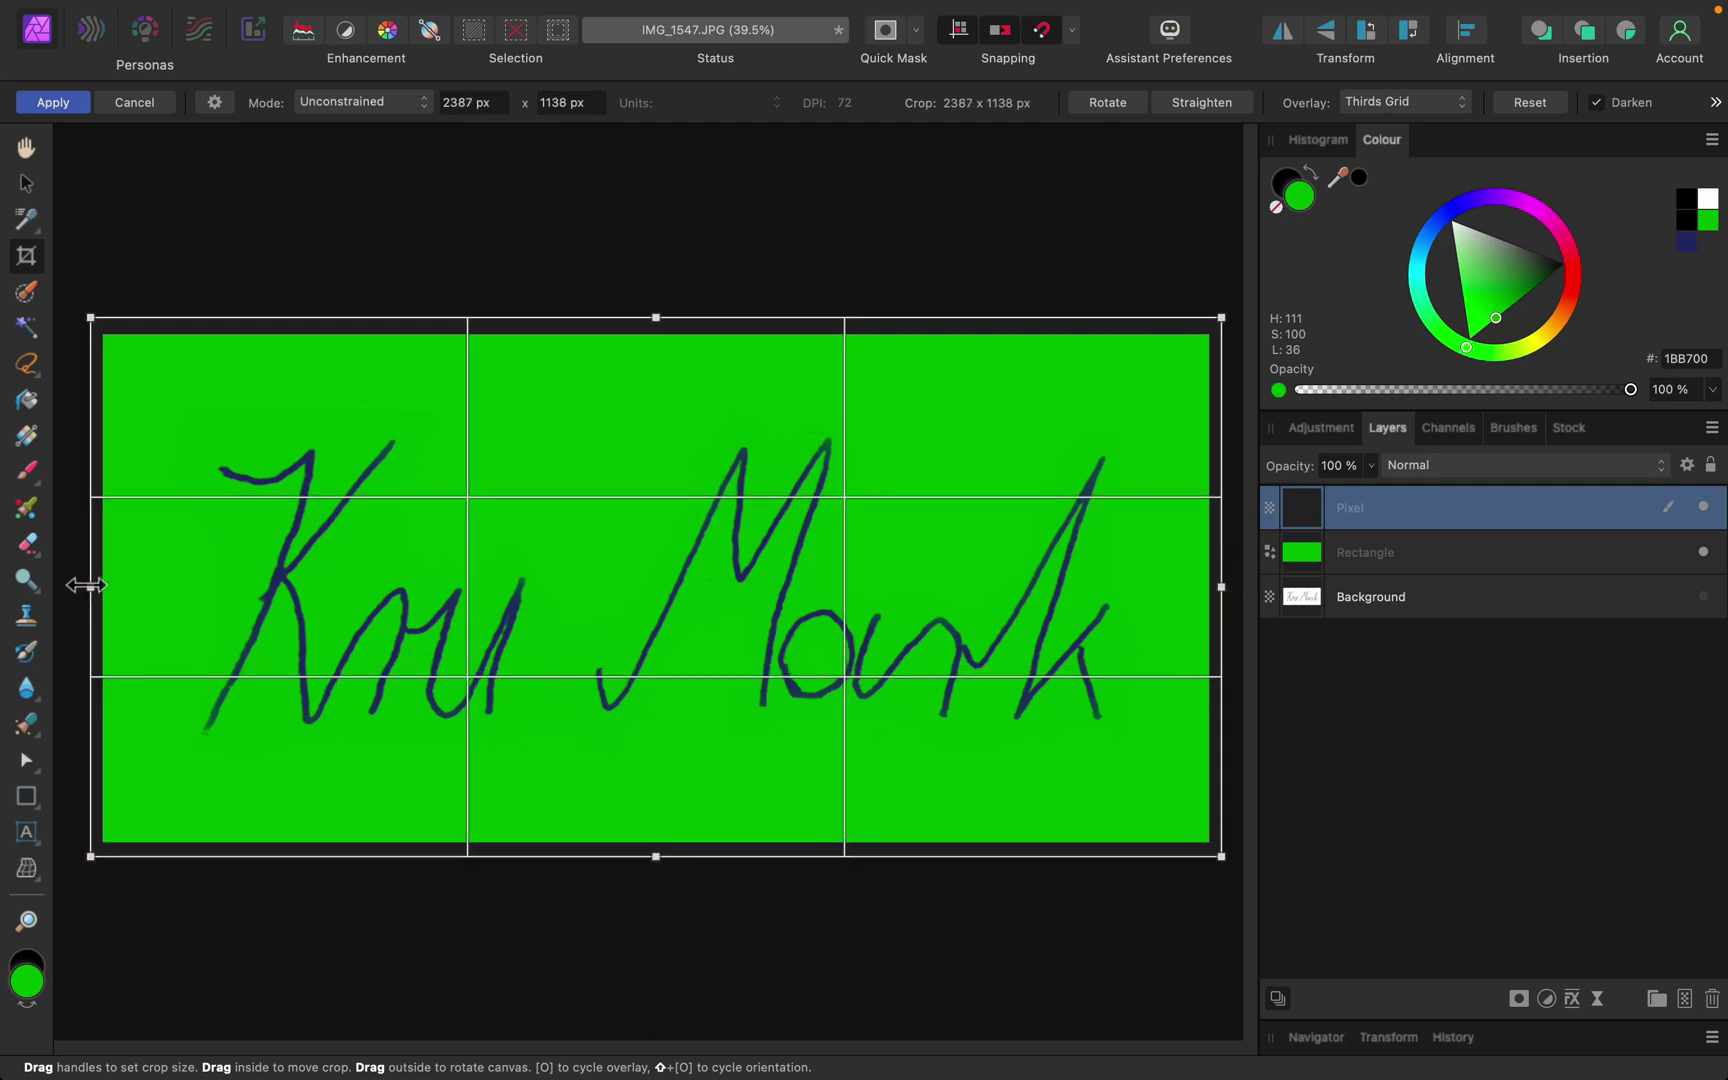
click(53, 103)
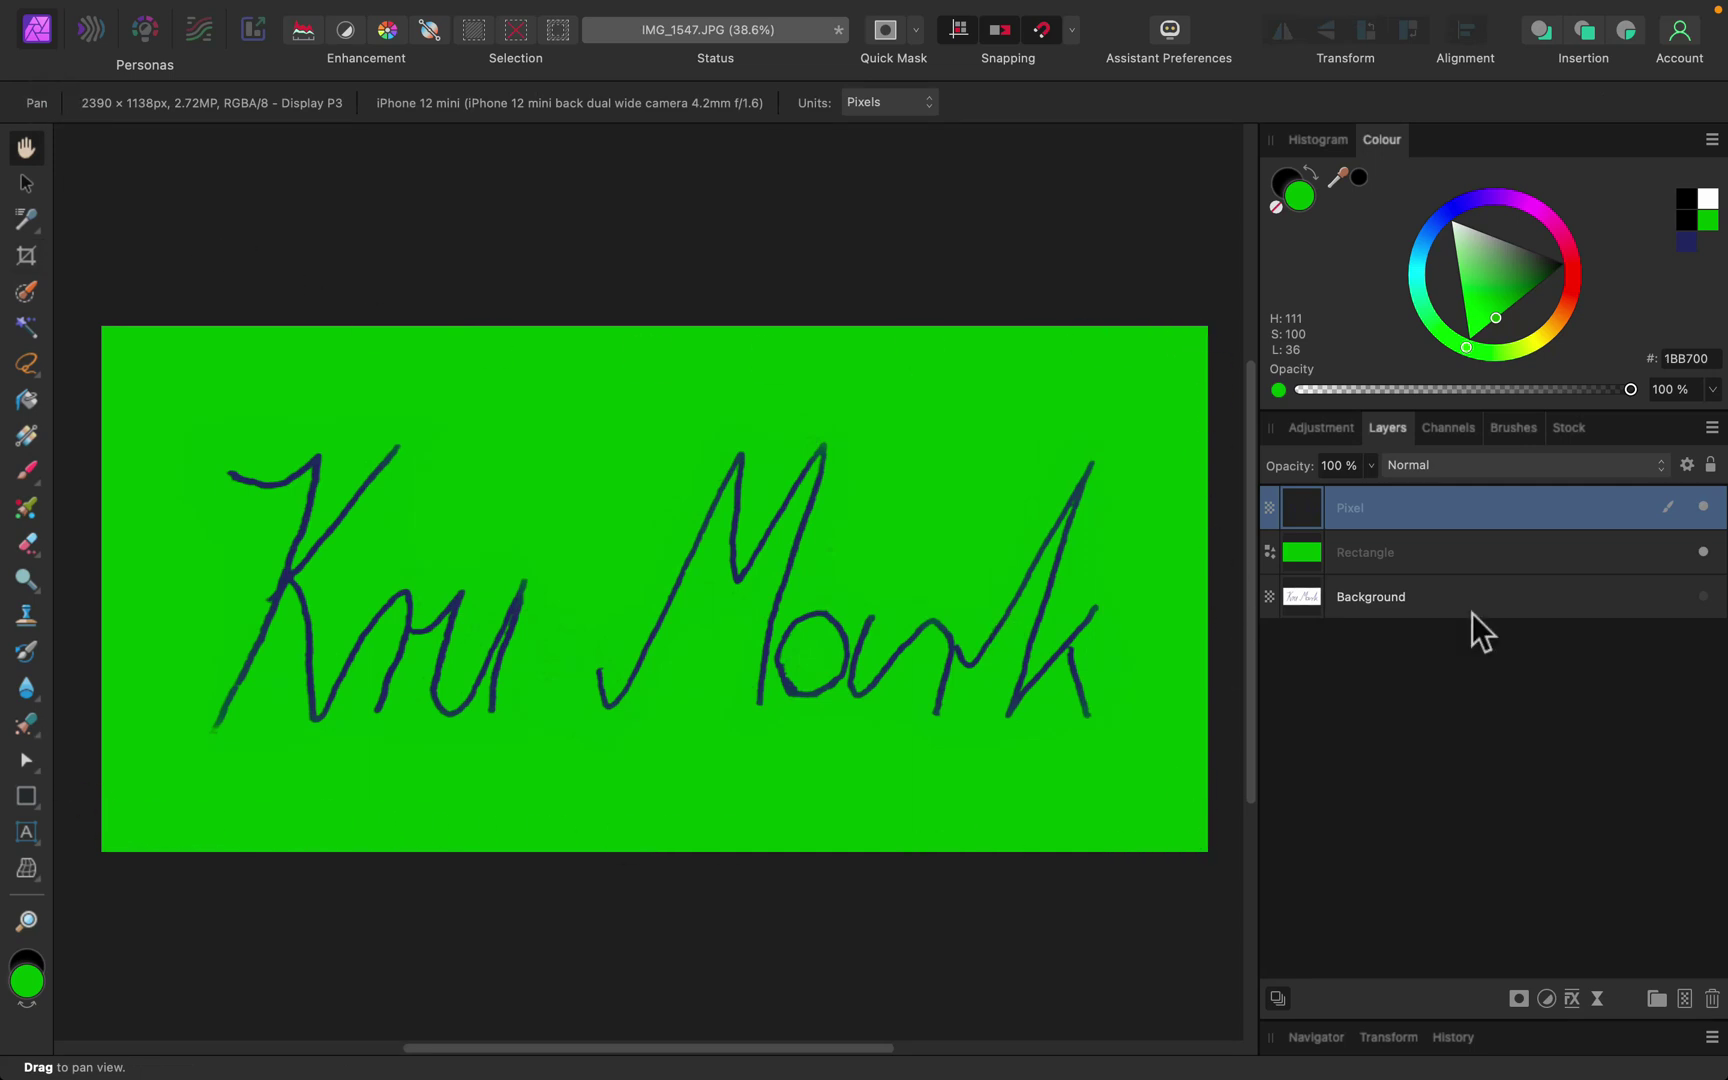
- Delete the green Rectangle layer
click(1602, 562)
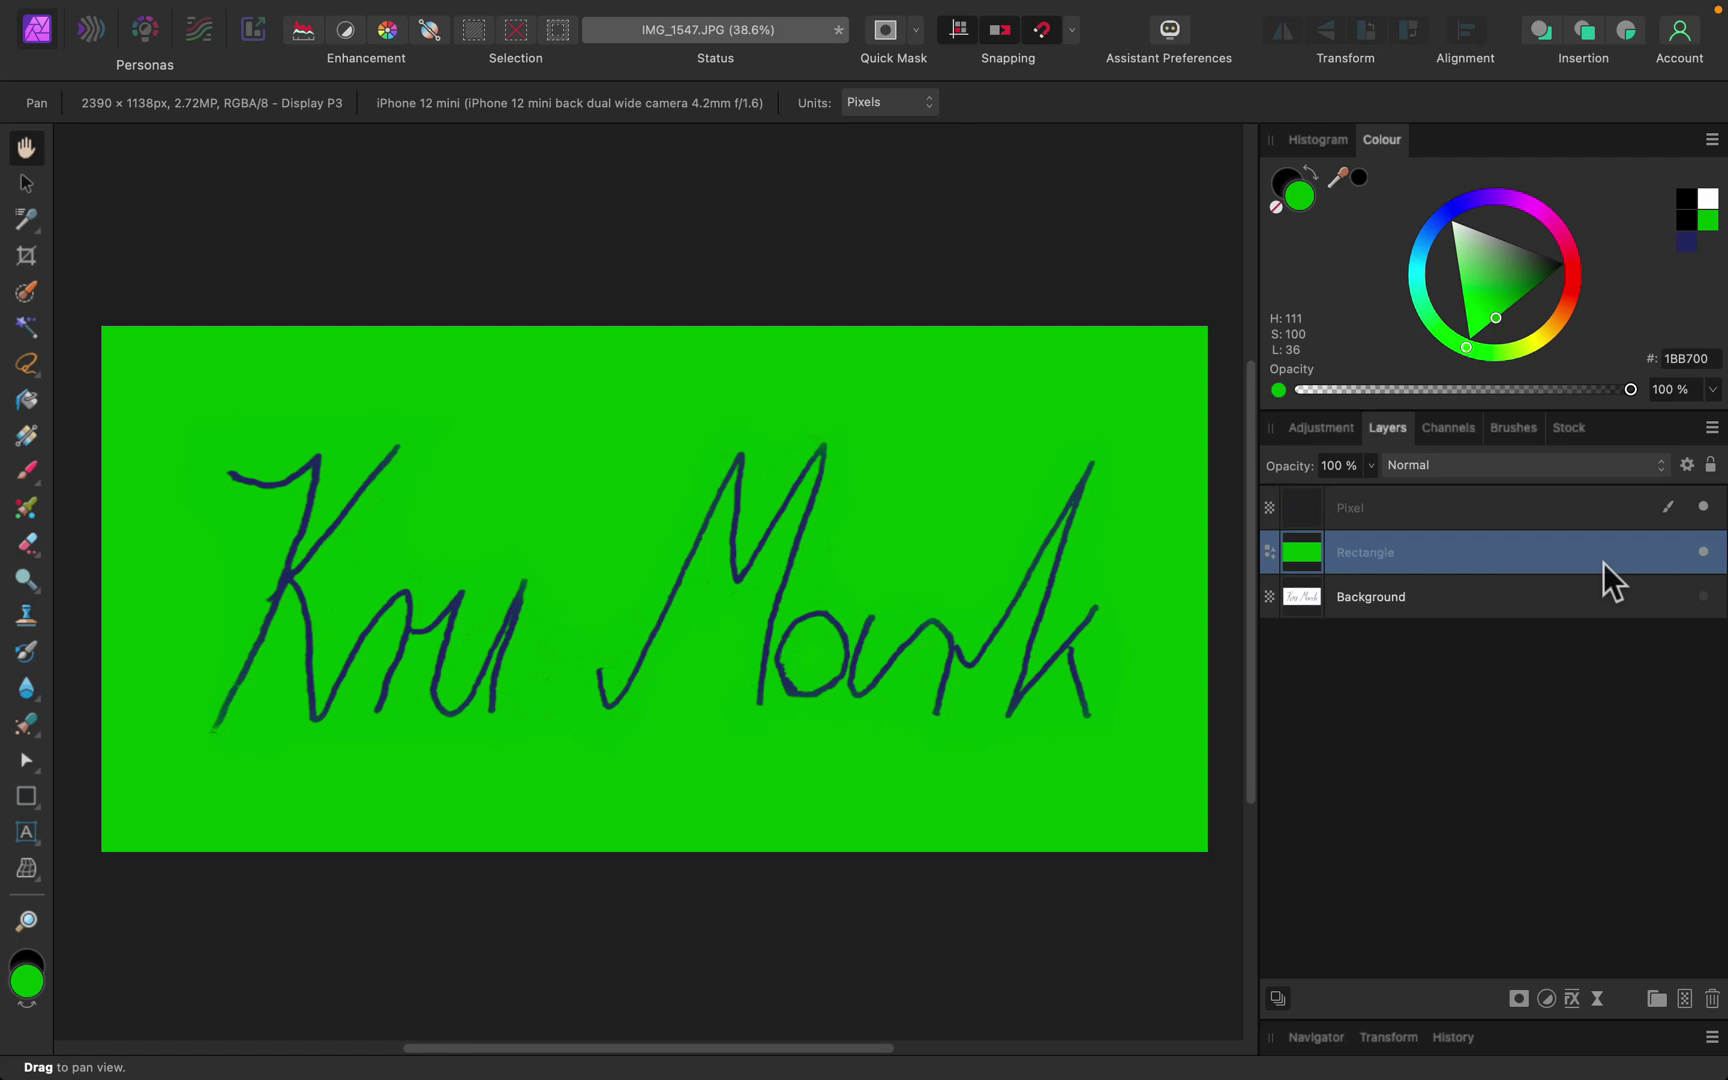
key(BackSpace)
key(BackSpace)
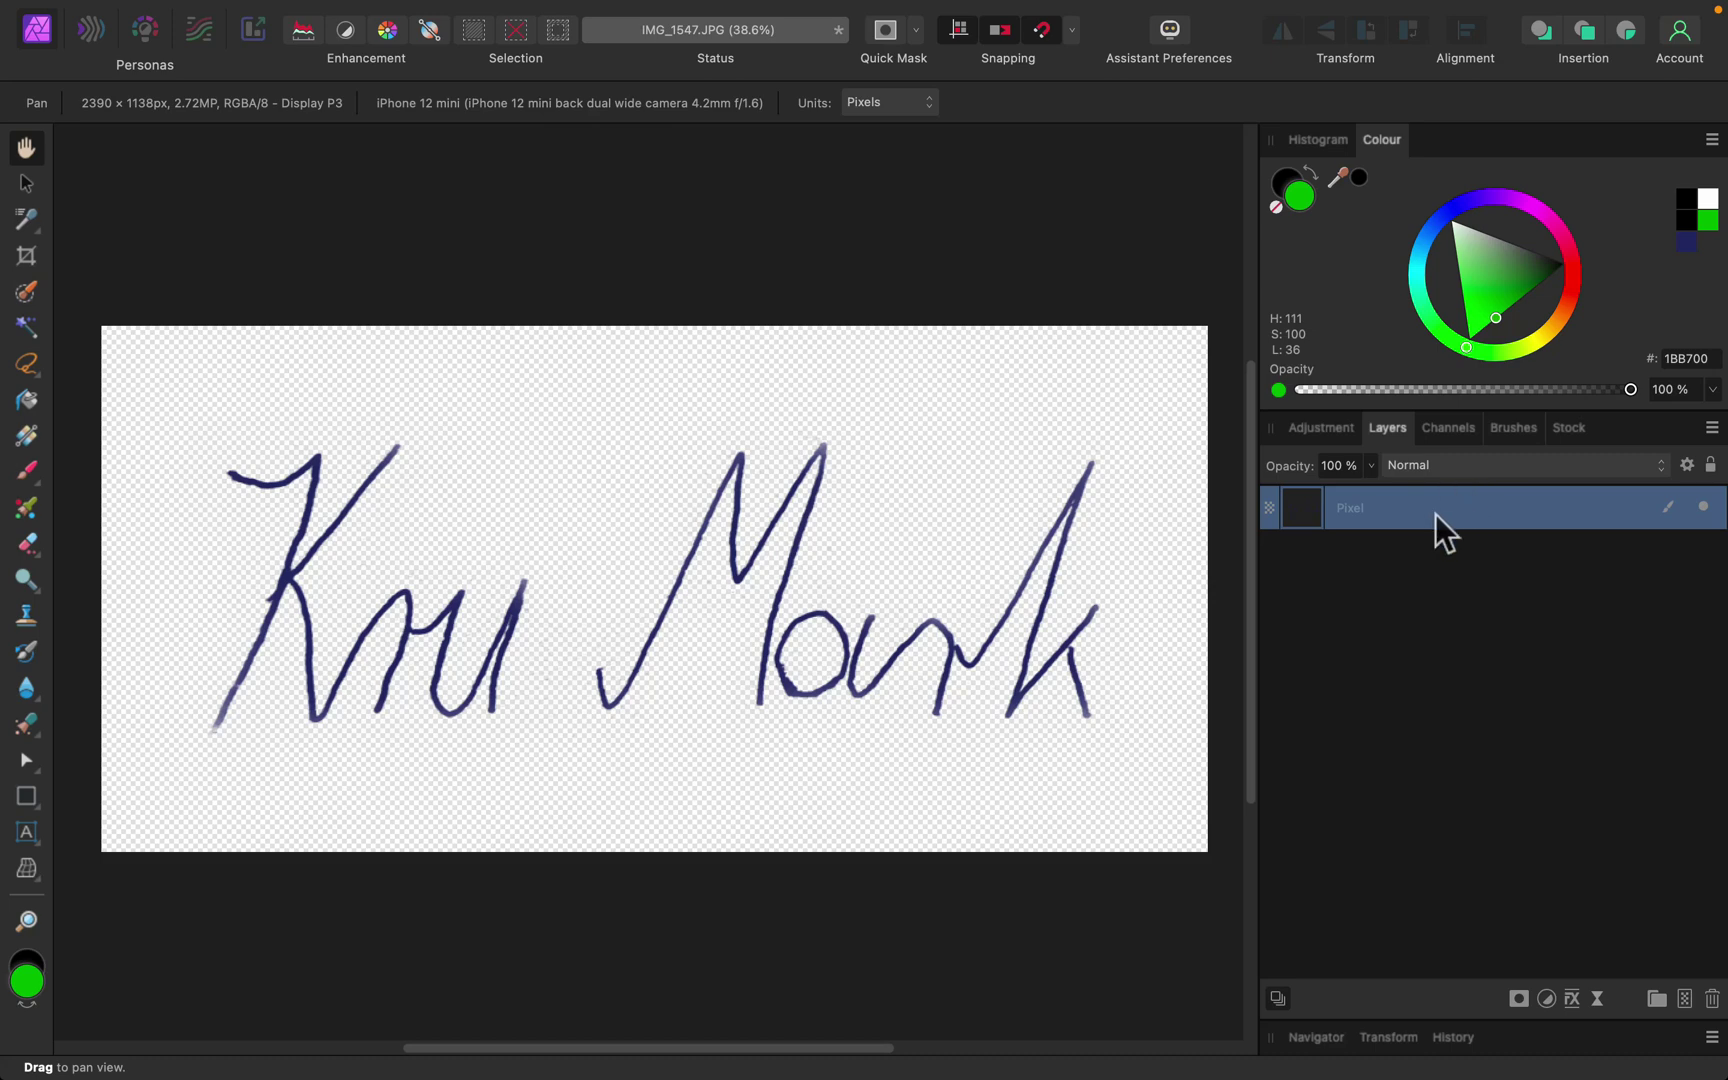
click(1336, 427)
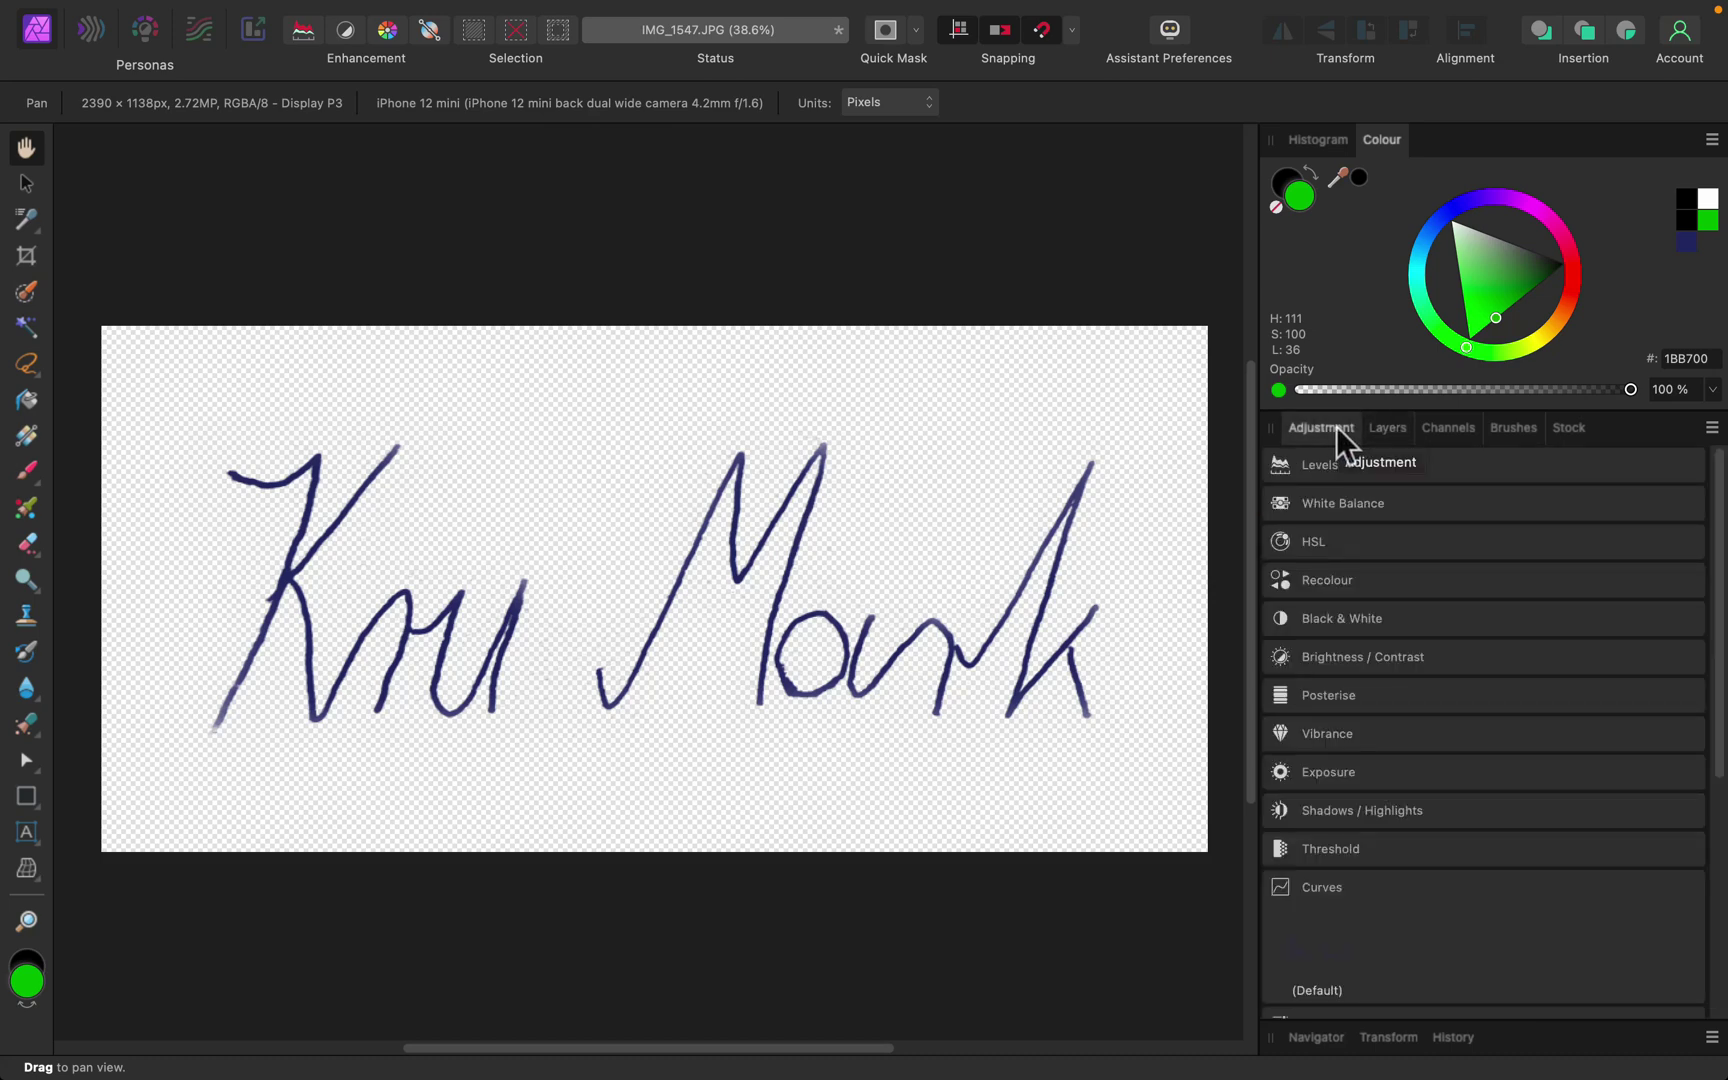
click(1328, 541)
click(1318, 582)
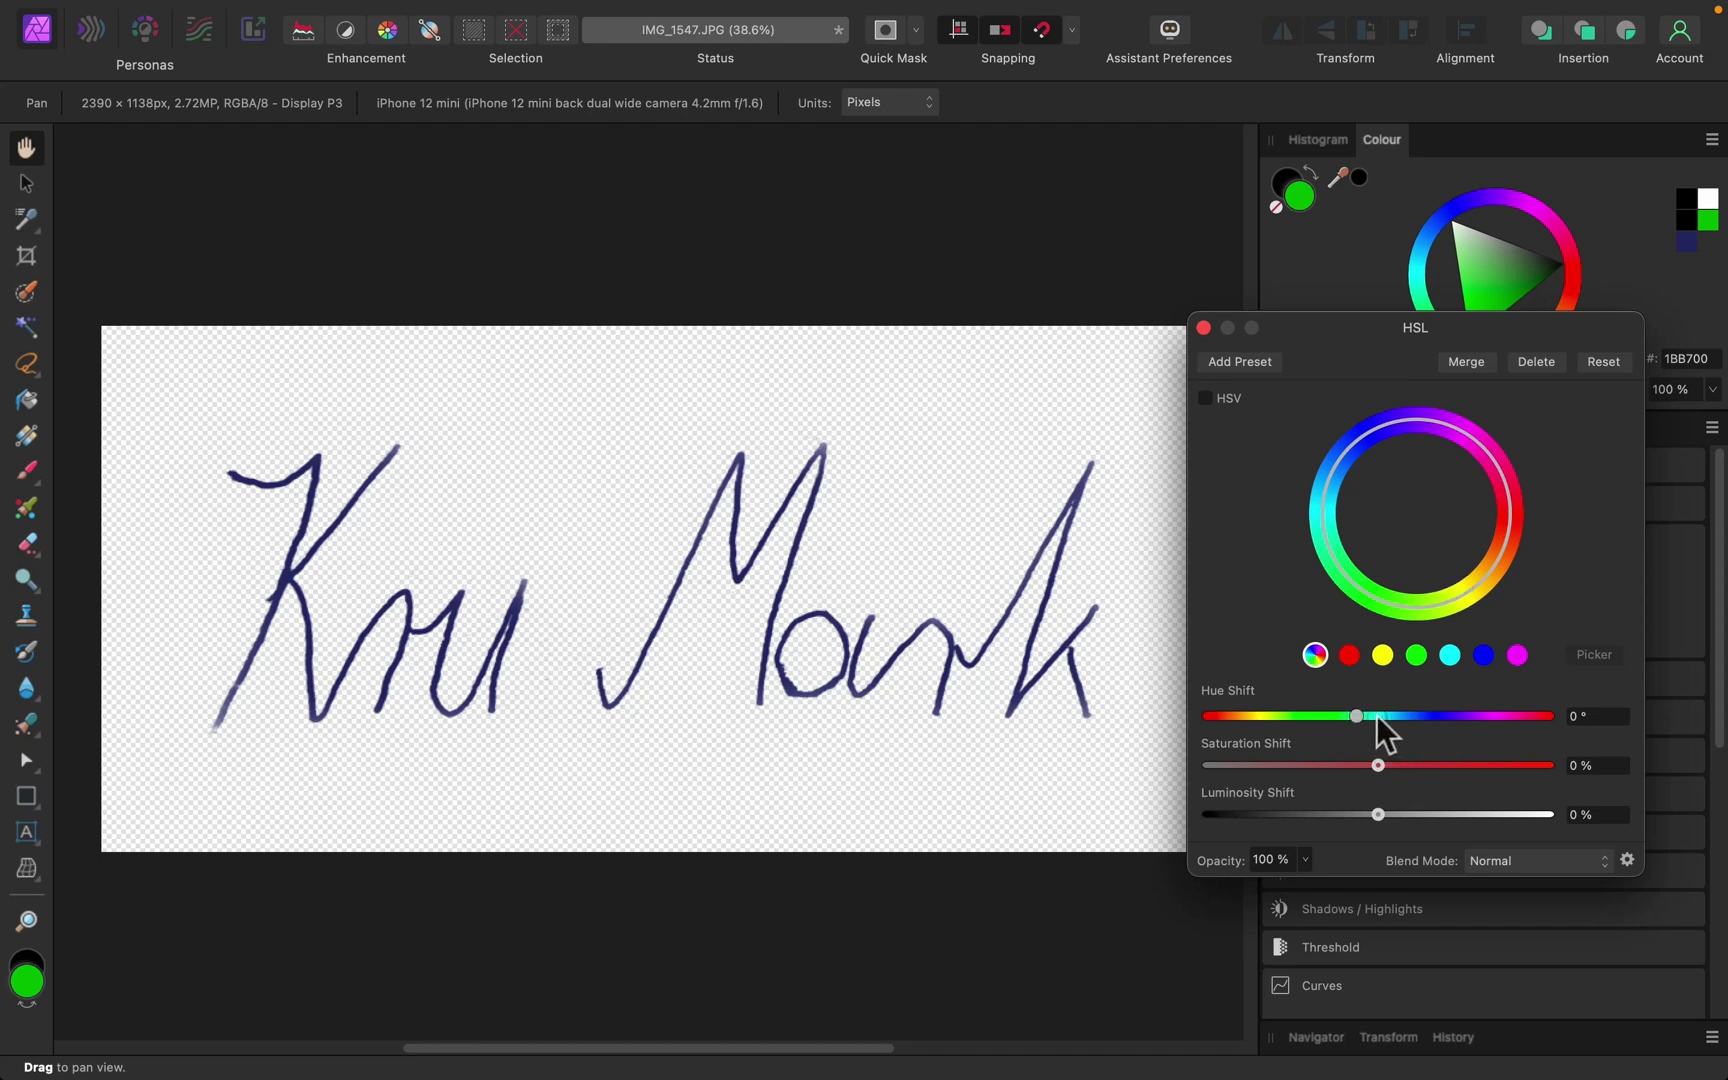
mouse_move(1376, 716)
mouse_down()
mouse_move(1216, 709)
mouse_move(1257, 716)
mouse_up()
drag(1380, 766, 1552, 770)
mouse_move(1257, 716)
mouse_down()
mouse_move(1569, 716)
mouse_move(1187, 702)
mouse_move(1546, 741)
mouse_move(1191, 726)
mouse_move(1536, 720)
mouse_move(1191, 701)
mouse_move(1449, 714)
mouse_up()
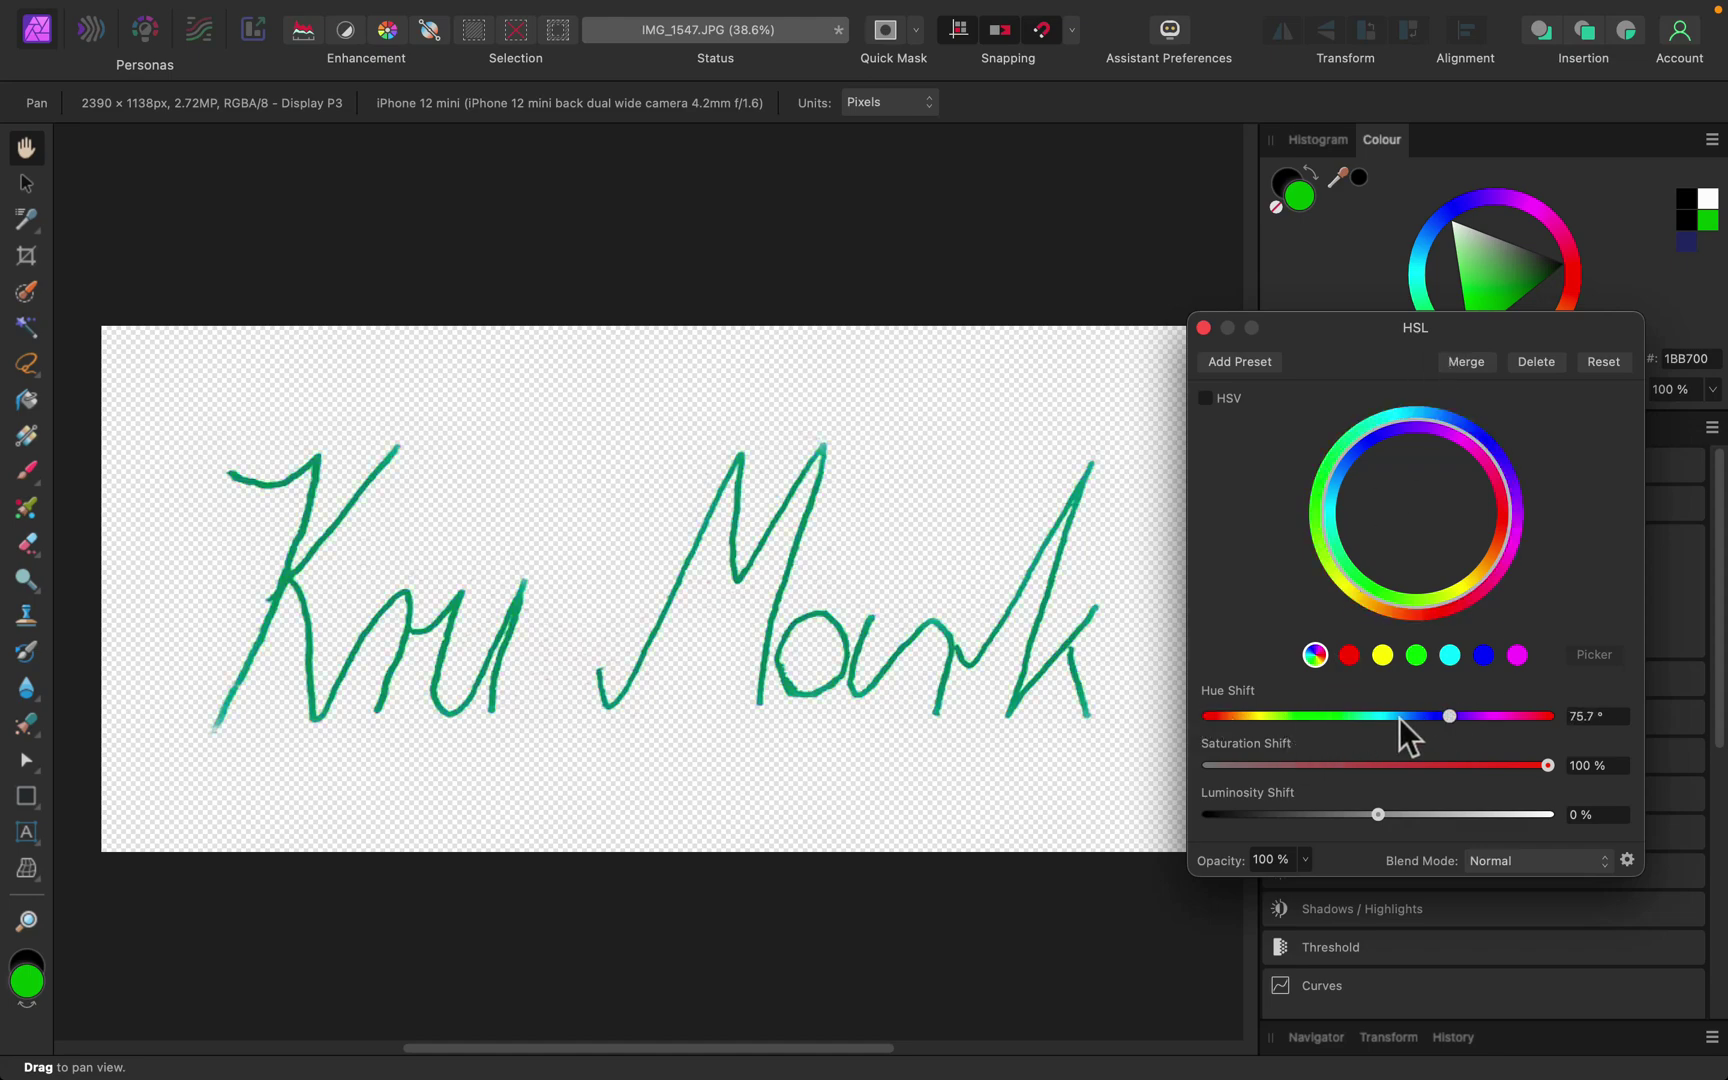
drag(1377, 765, 1198, 766)
drag(1377, 814, 1176, 811)
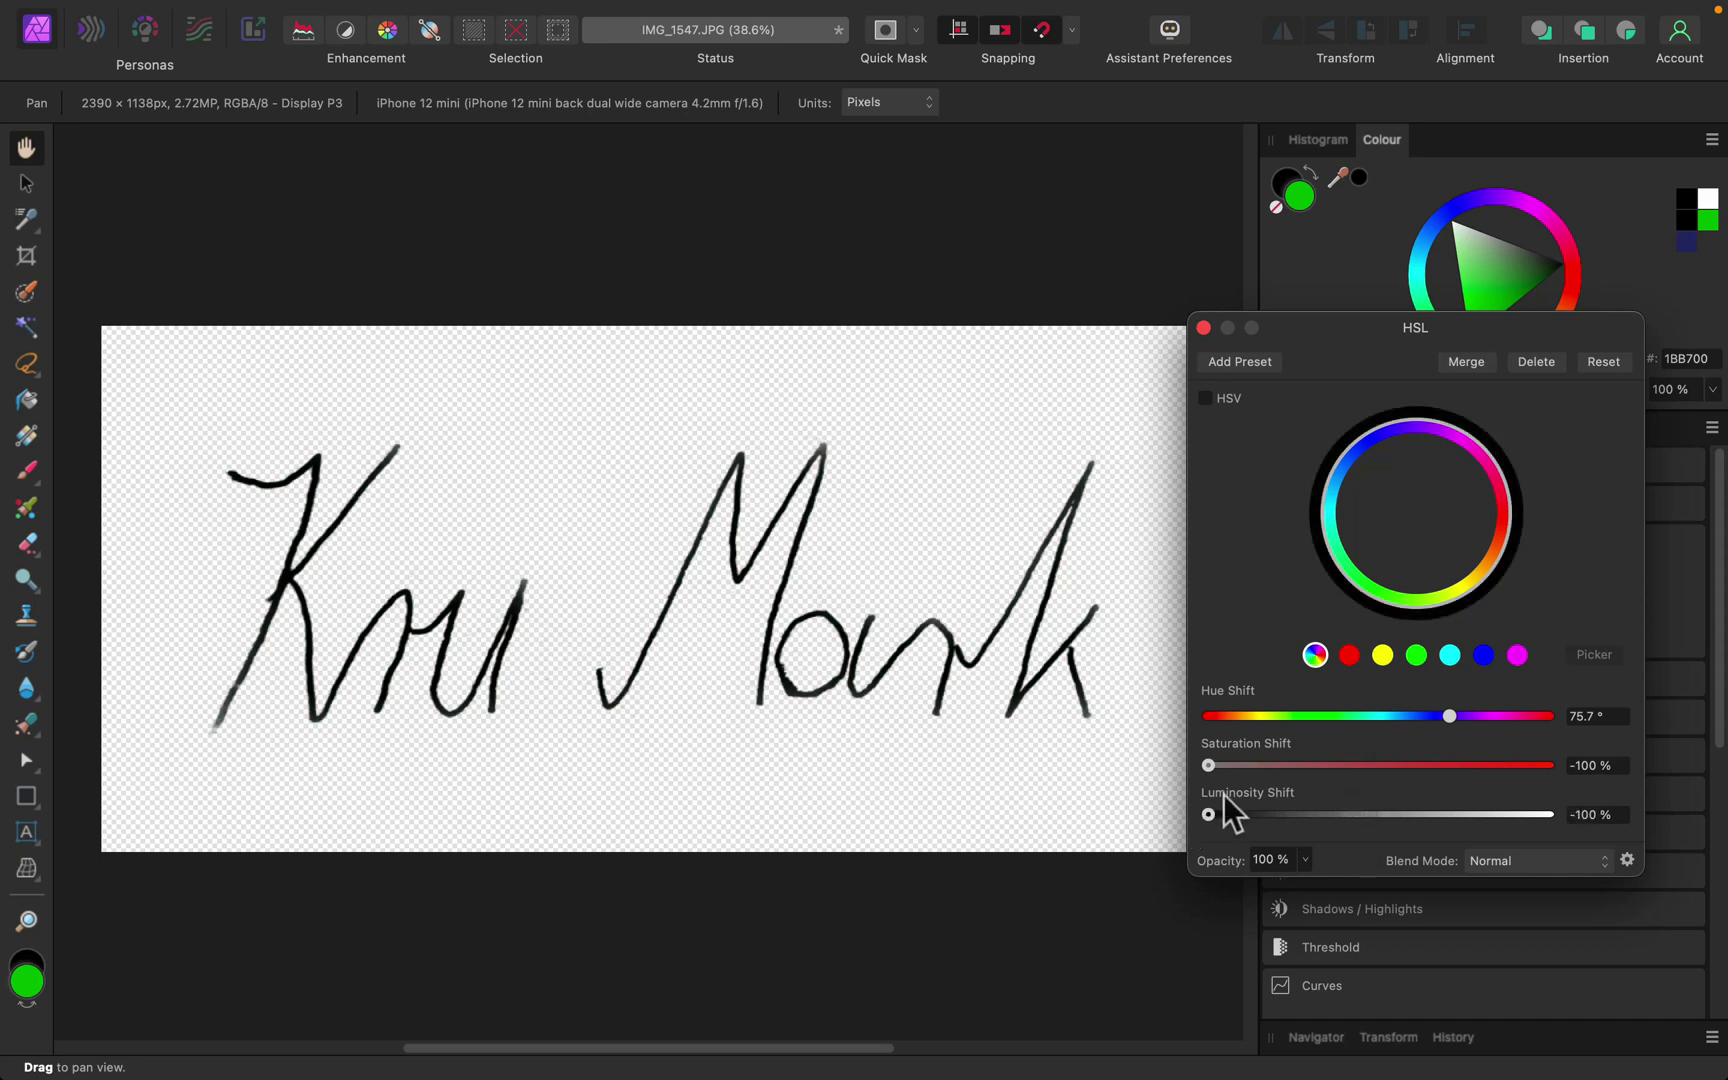
click(1359, 765)
click(1342, 814)
drag(1336, 814, 1328, 814)
click(1411, 716)
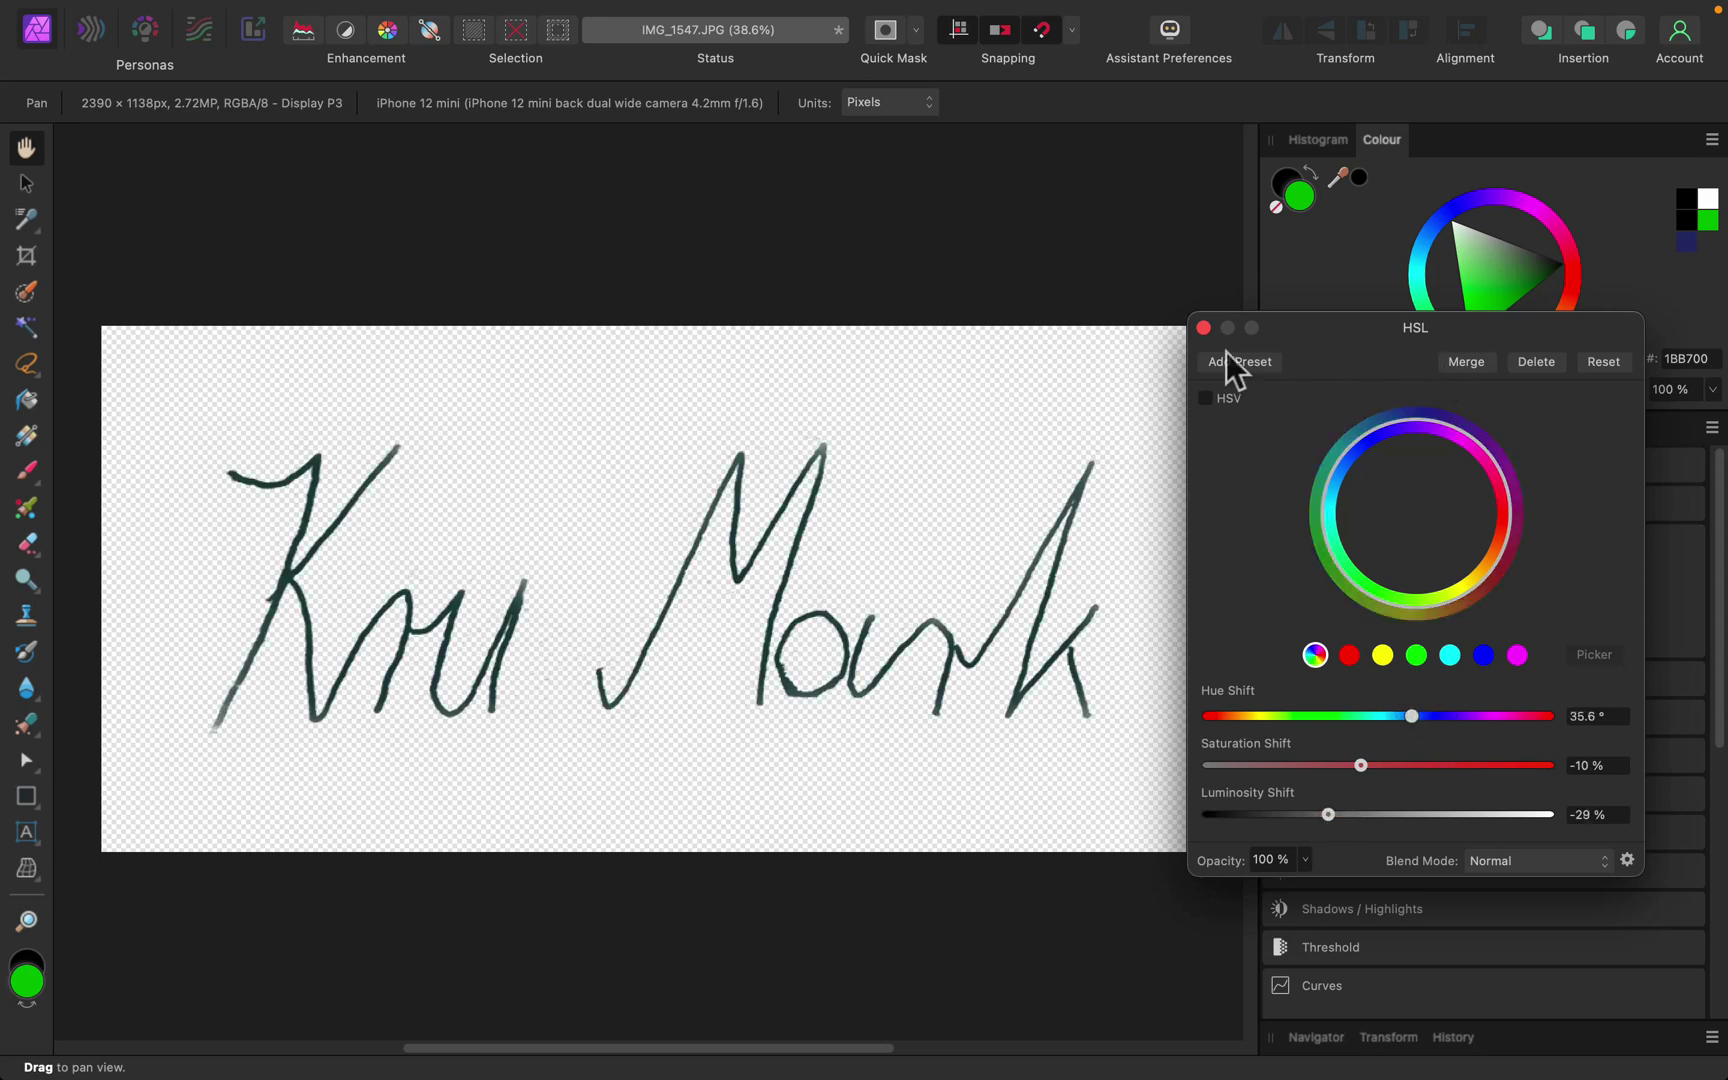
click(1204, 327)
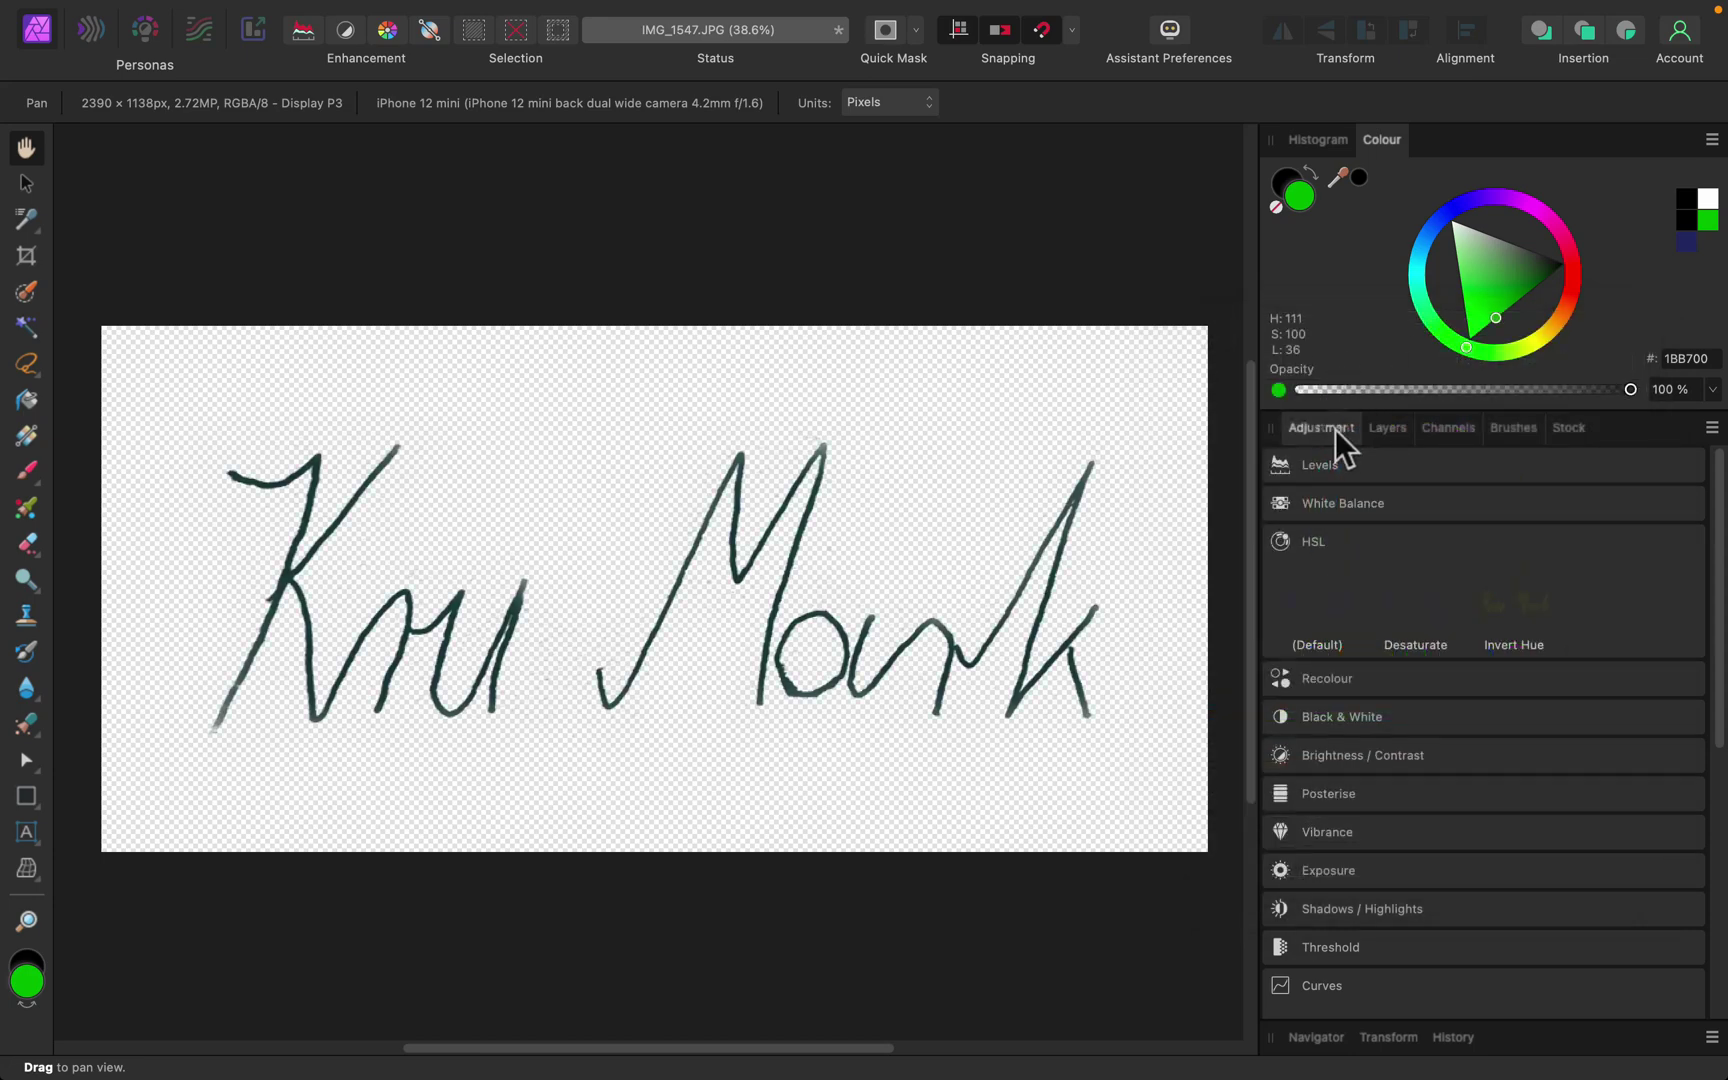
right_click(1622, 510)
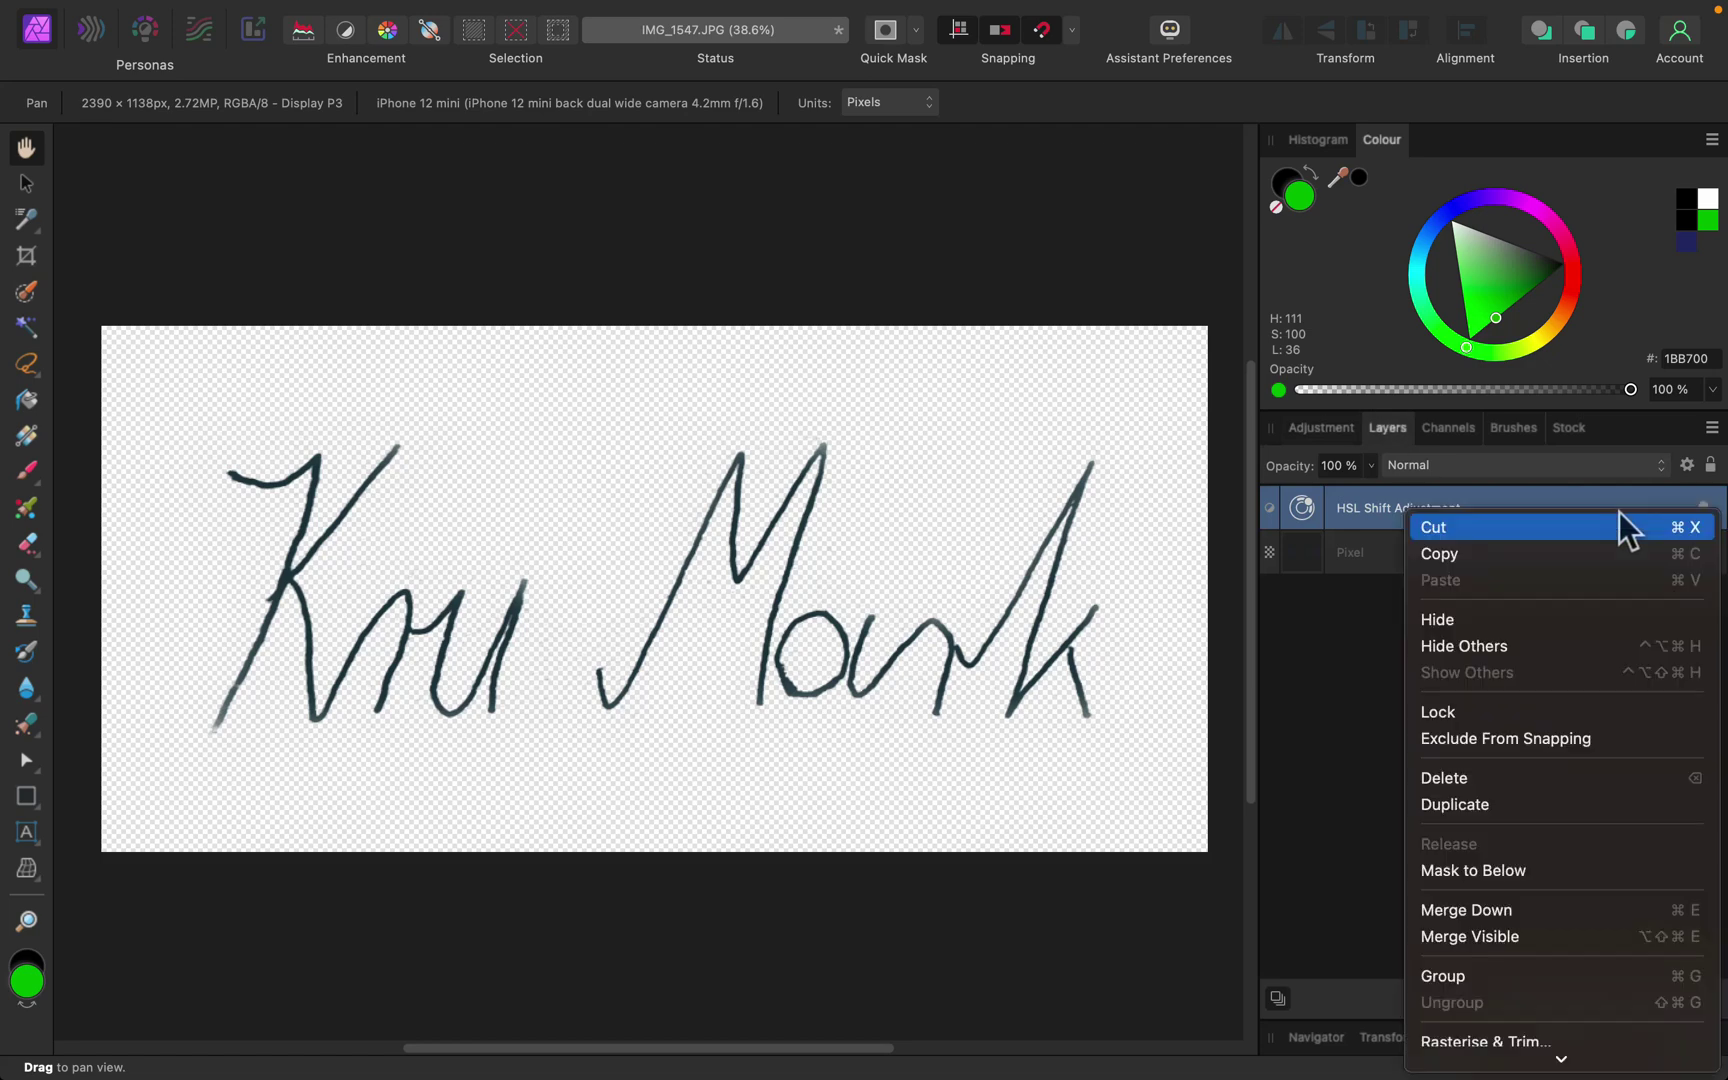
click(1608, 776)
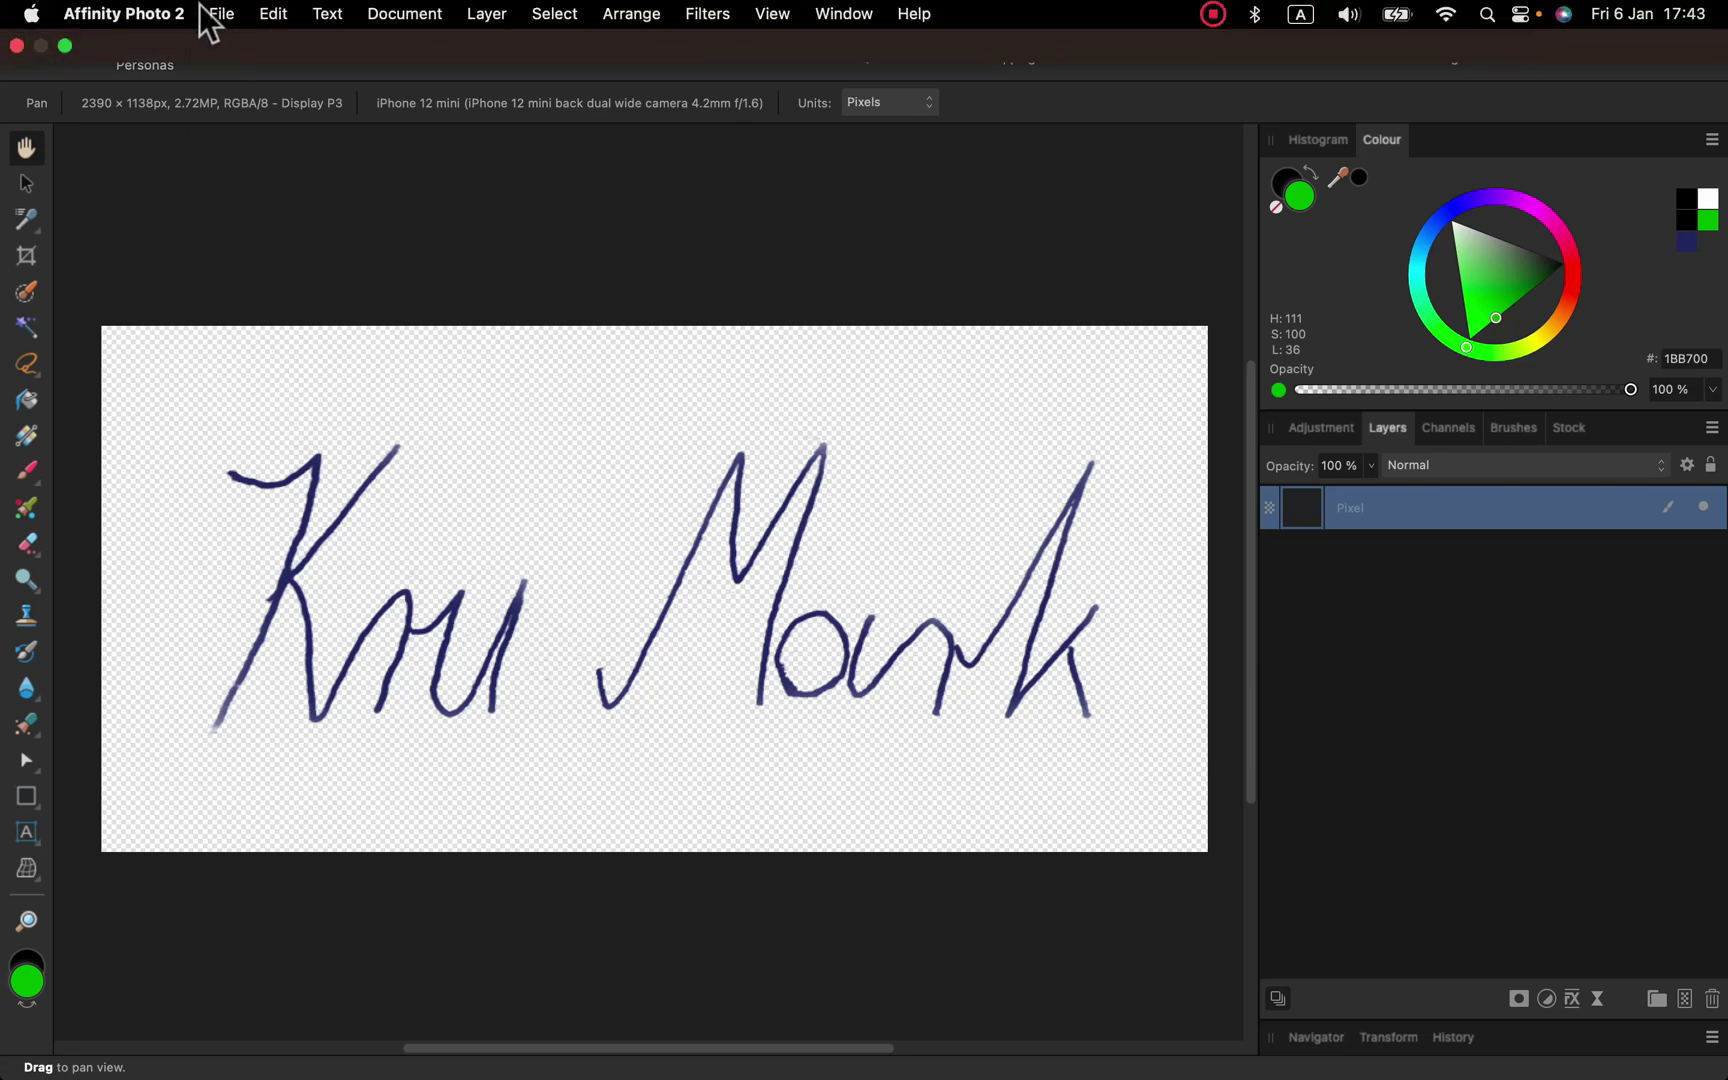
- Start an export and switch its format from JPEG to PNG at 2390 × 1138 px
click(208, 16)
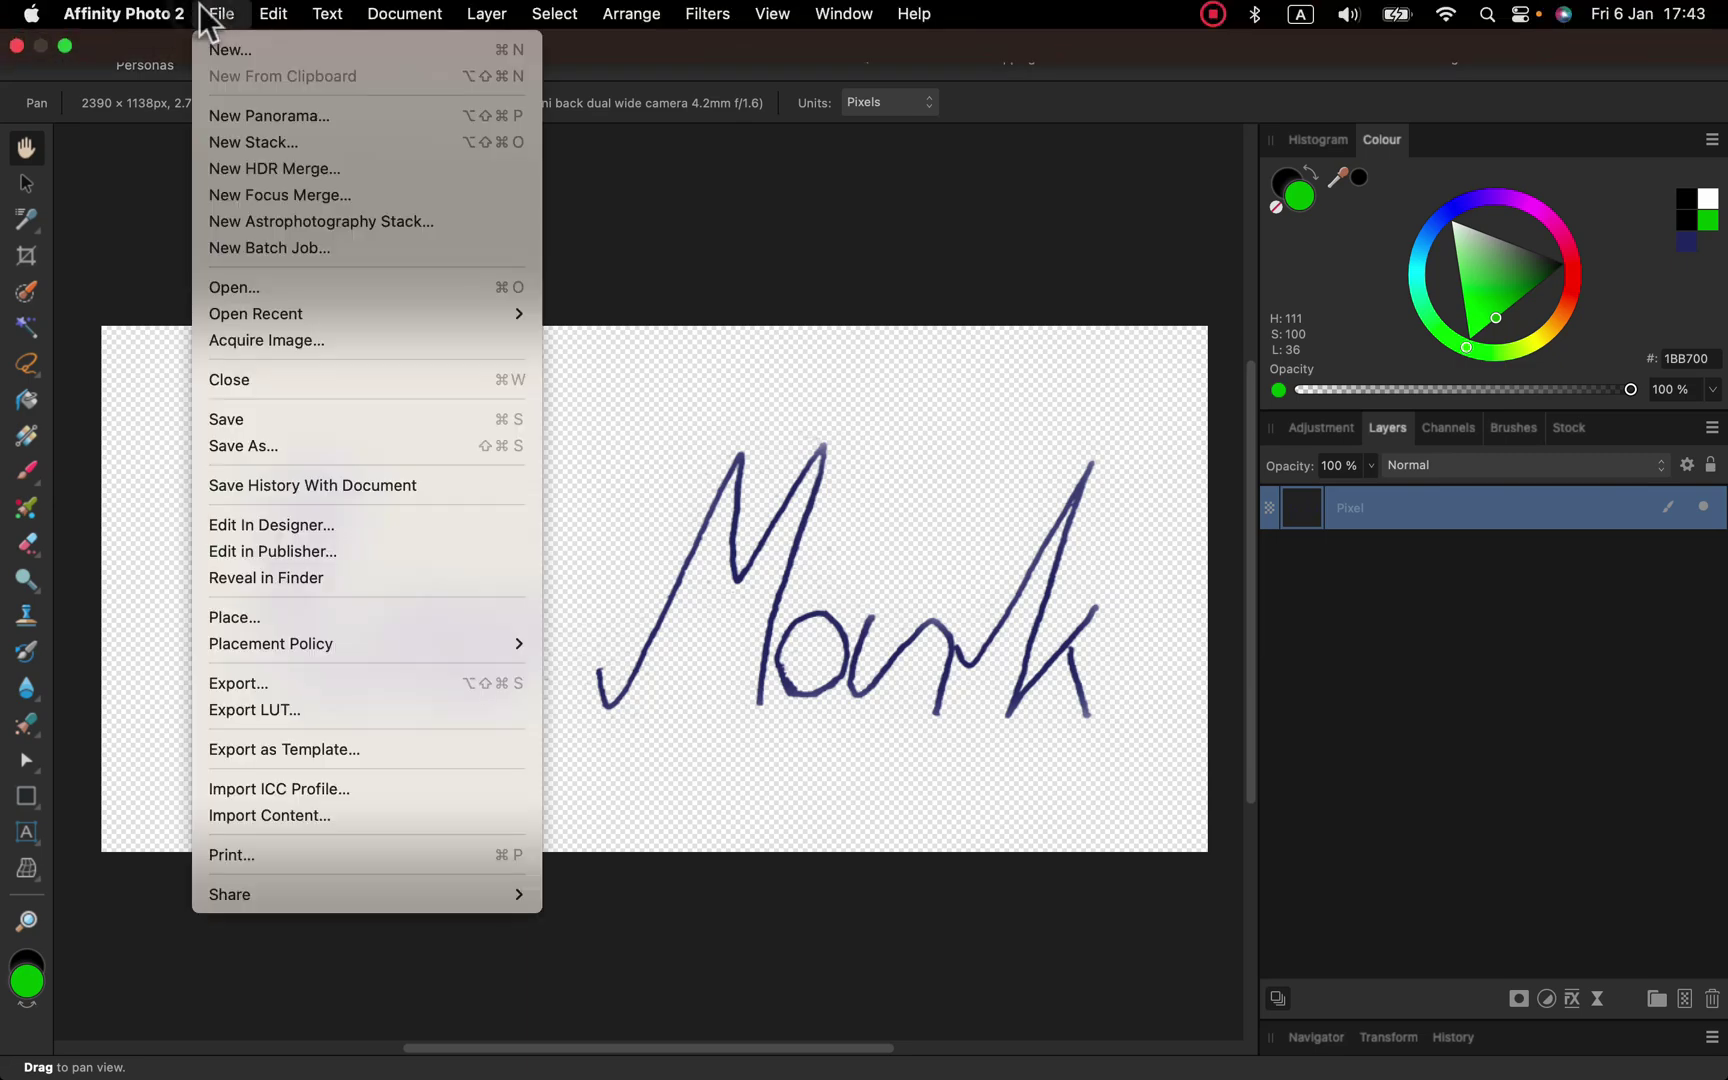
click(279, 682)
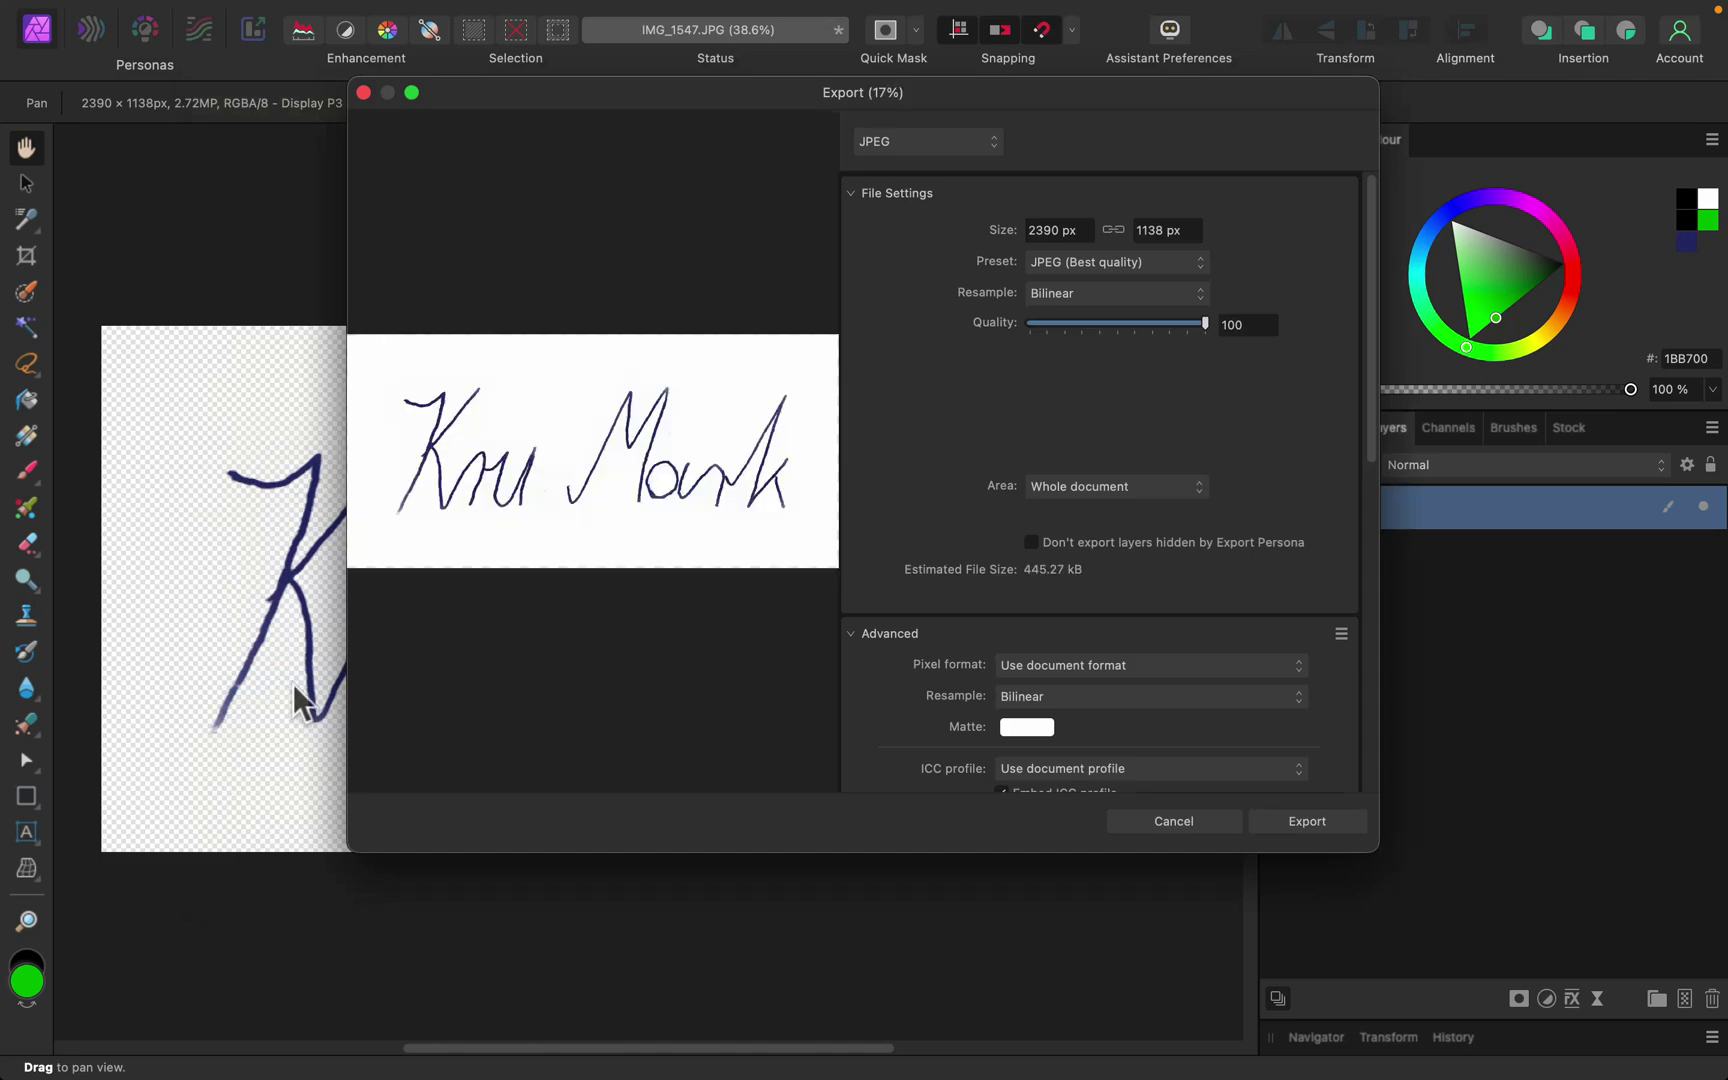
click(1152, 265)
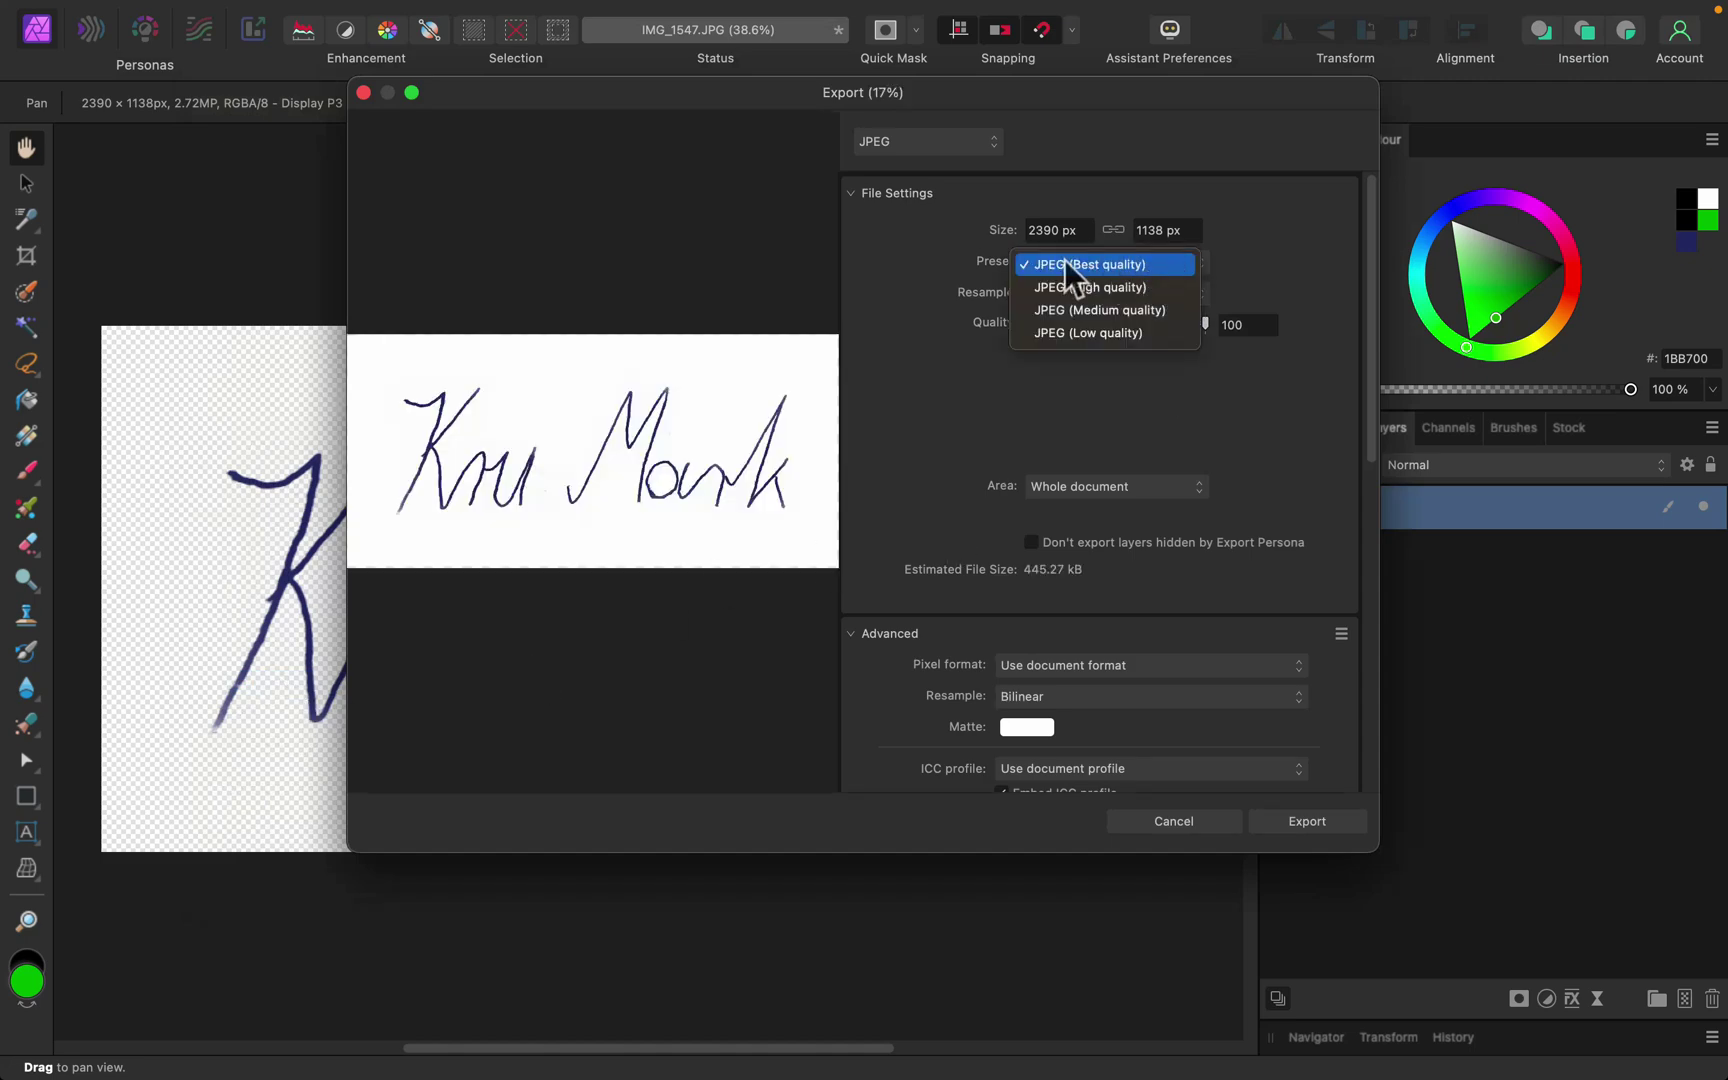
click(941, 126)
click(941, 126)
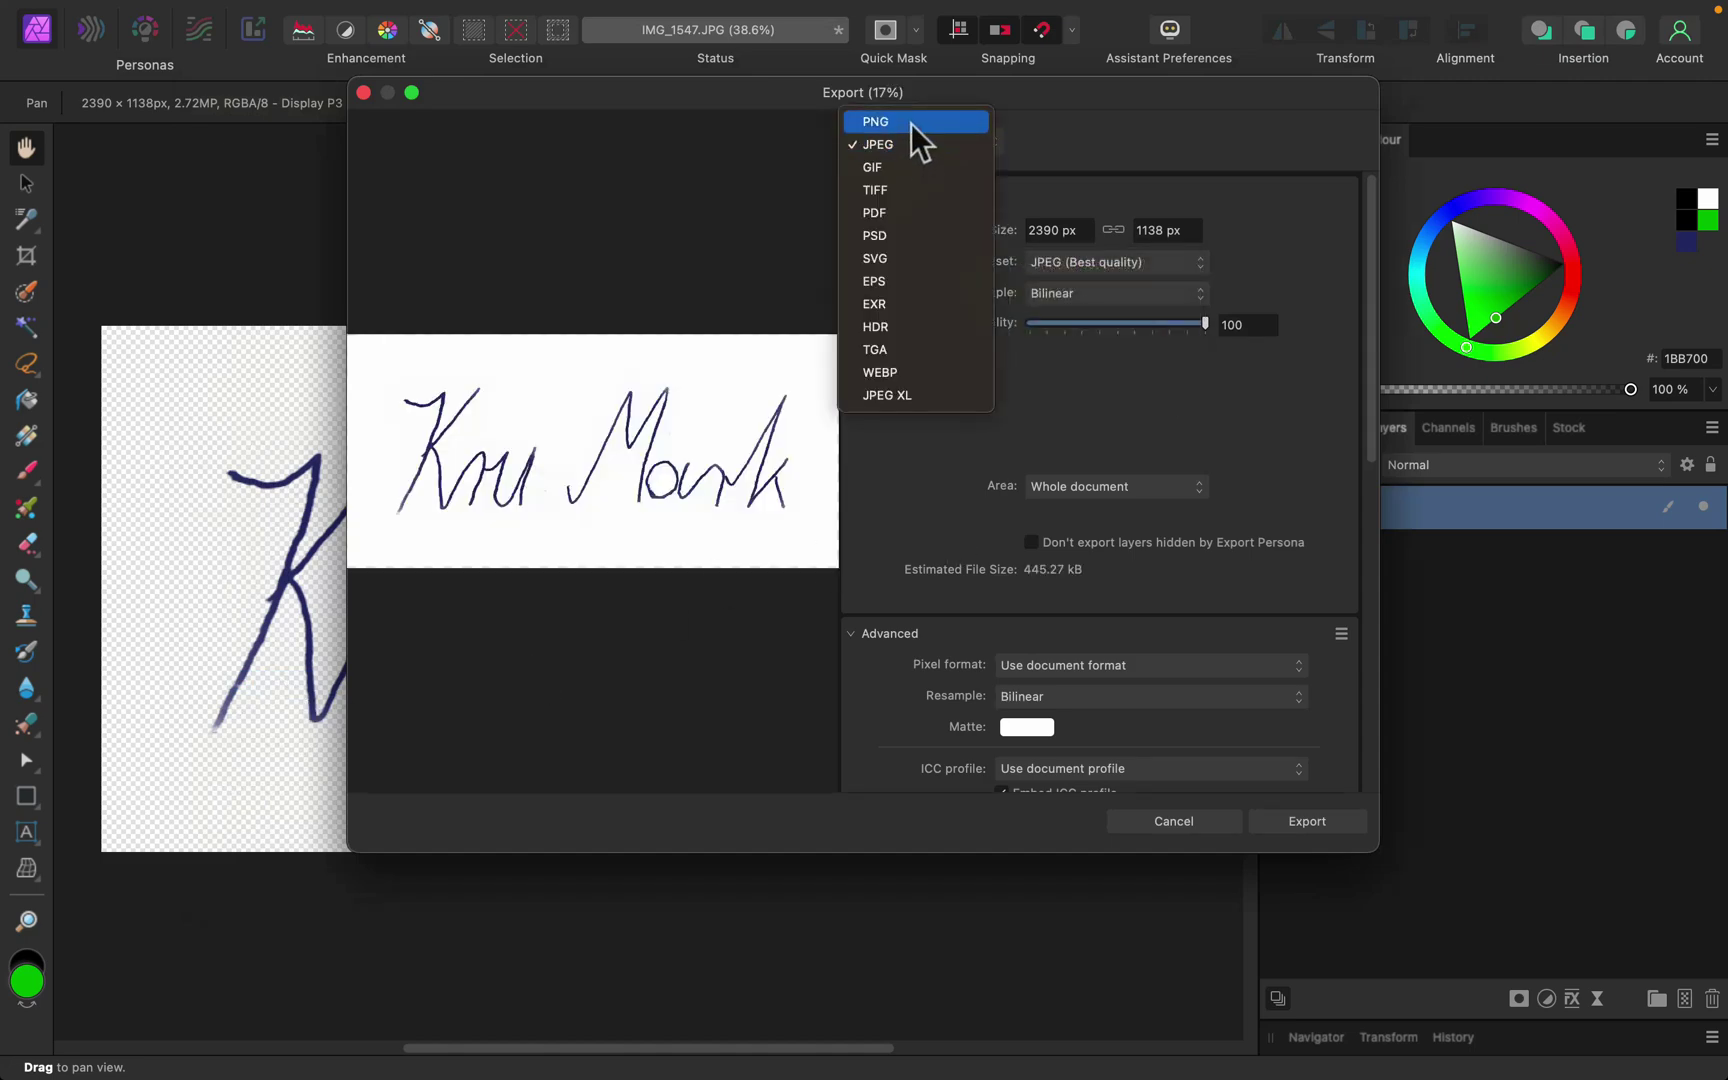
click(913, 123)
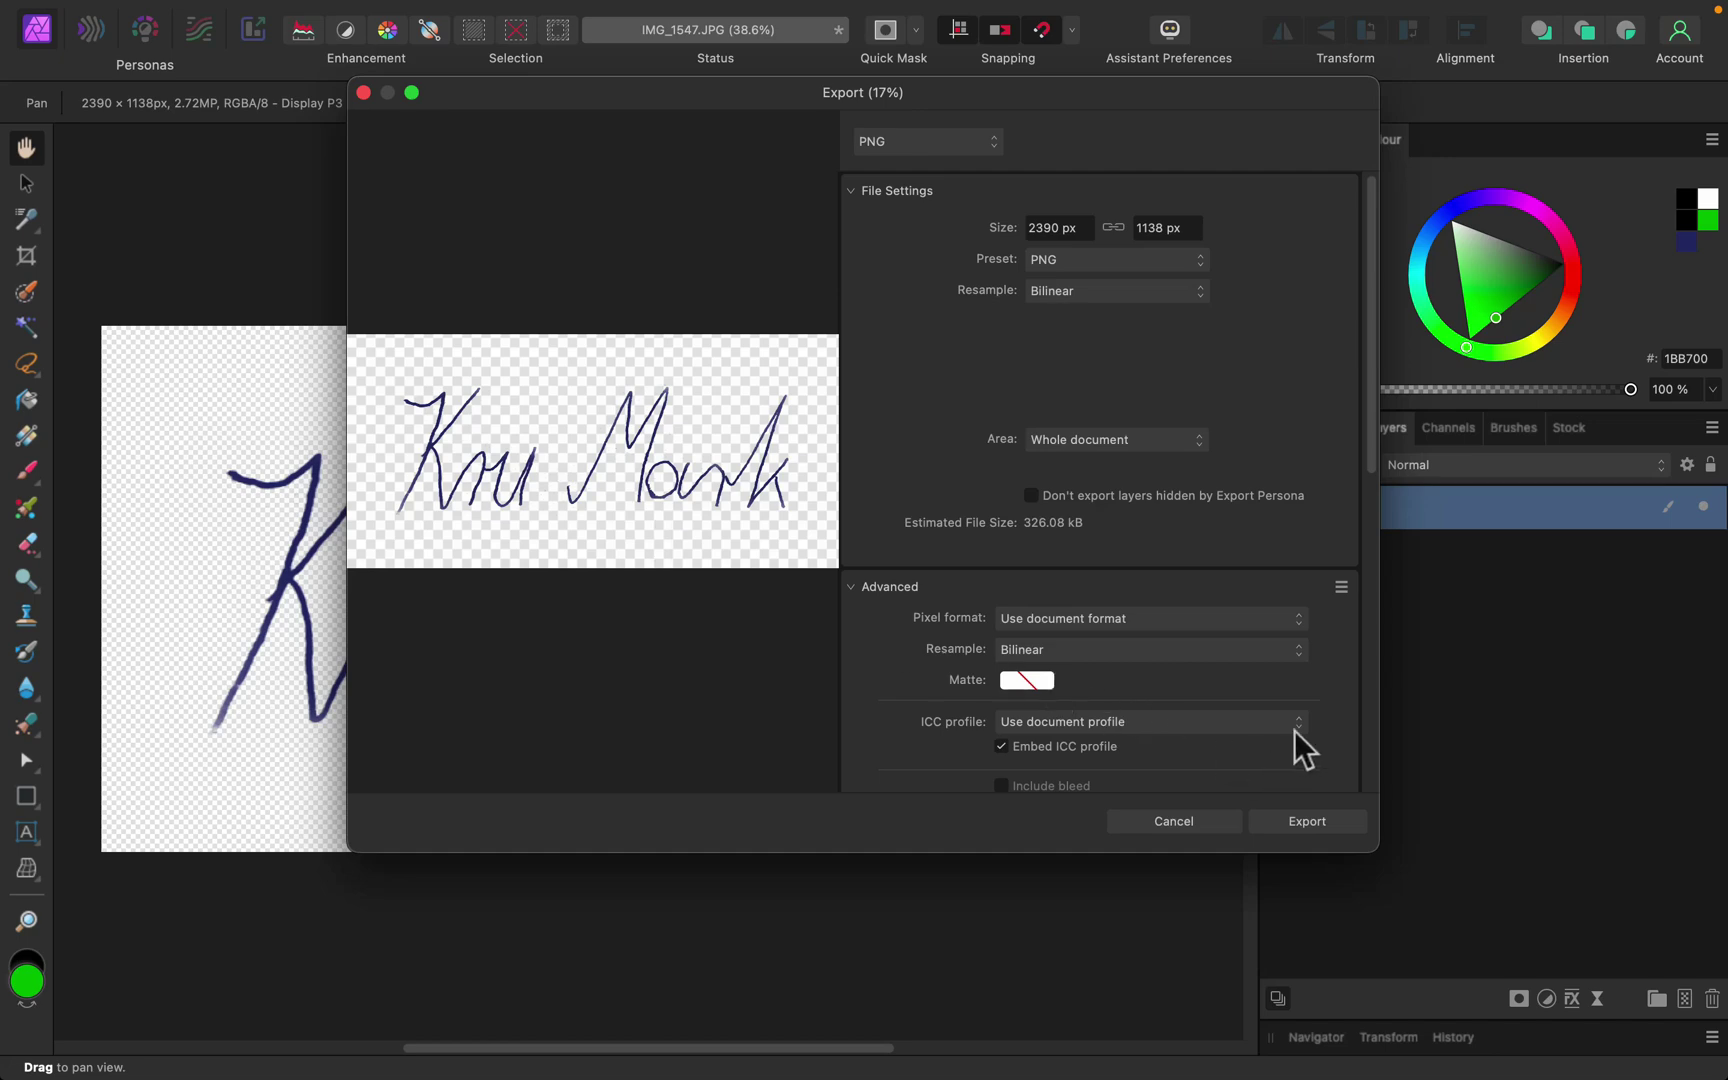
scroll(1290, 700, down, 5)
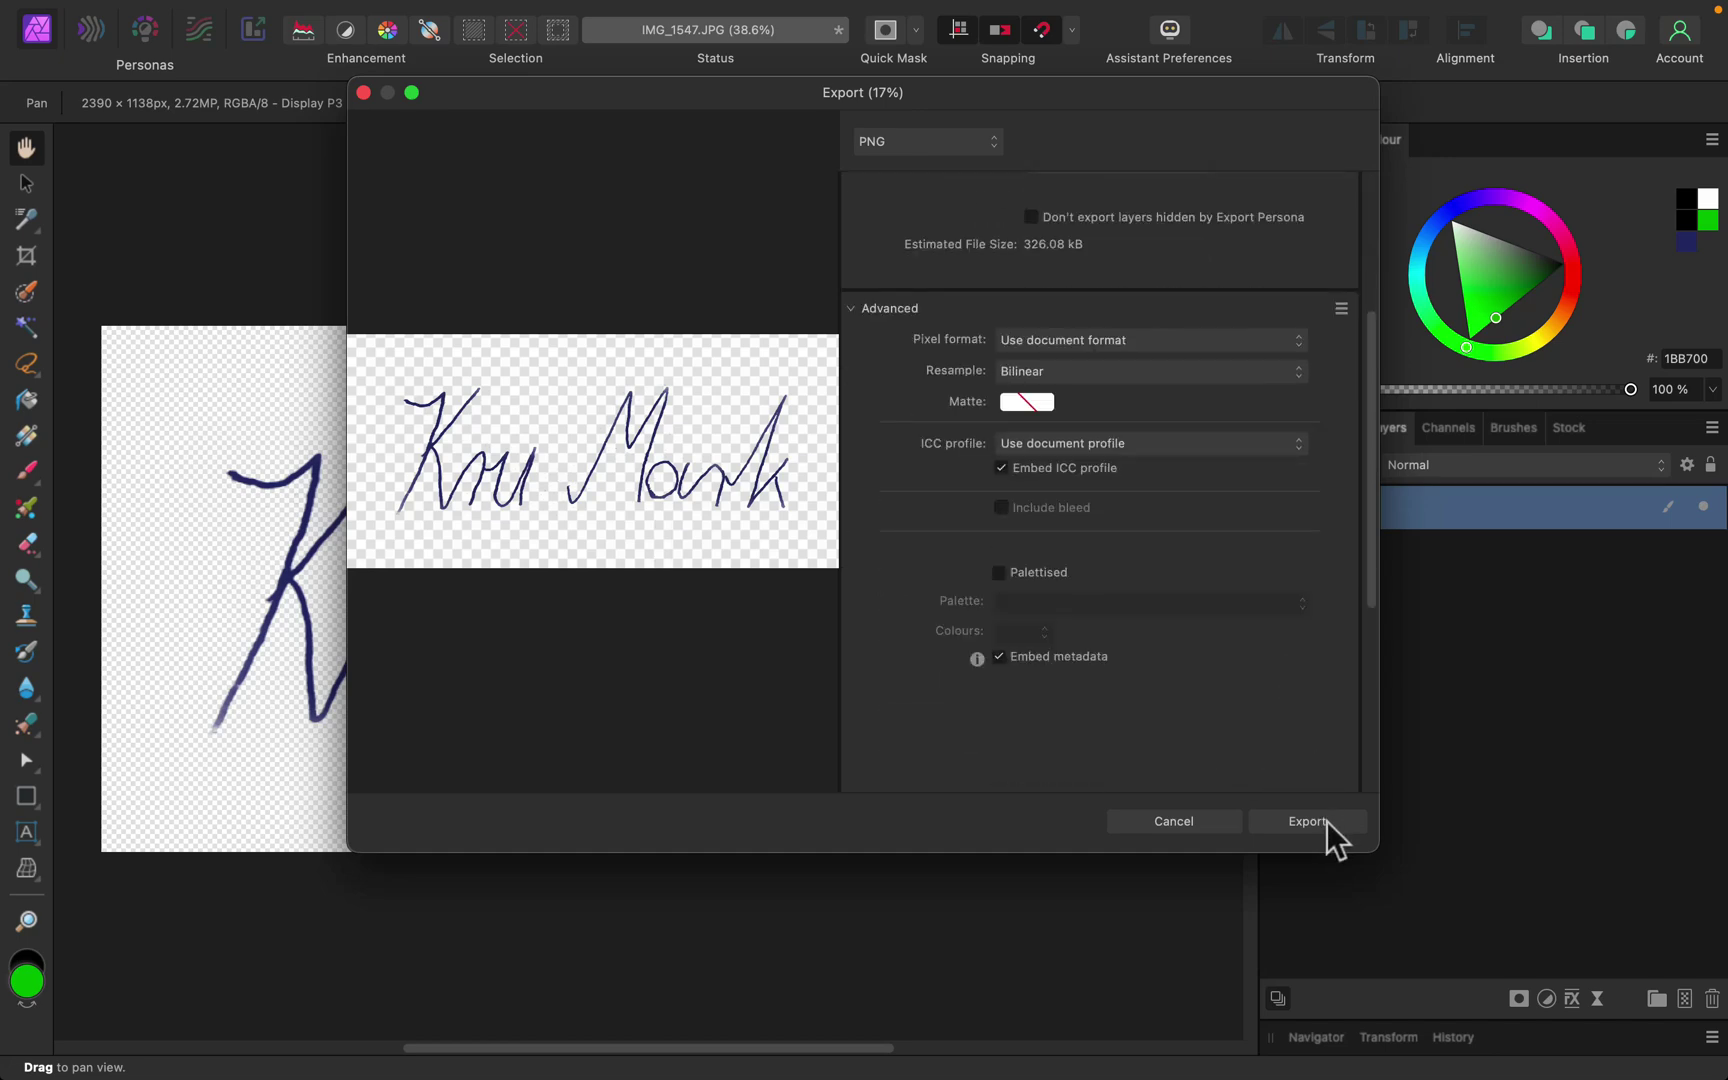